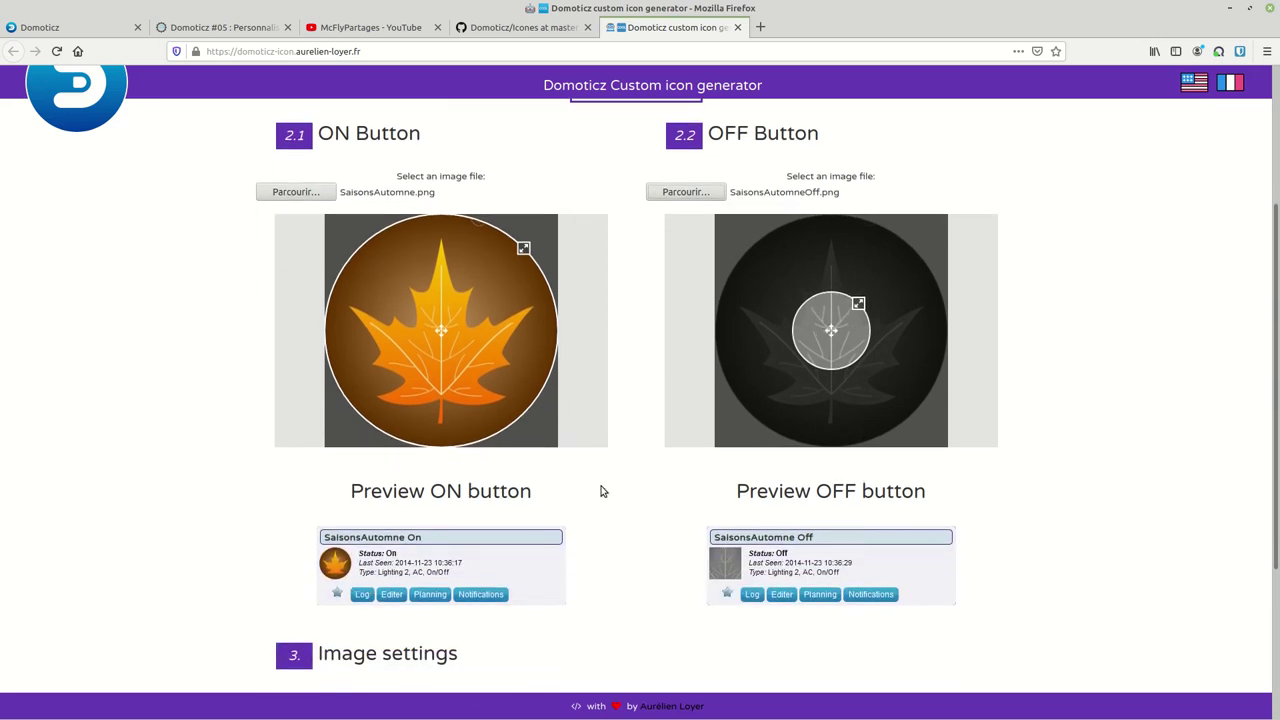
- Enlarge the OFF image's crop circle to enclose the whole leaf icon, and generate the zip, cancelling its download dialog
left_click_drag(858, 302, 956, 224)
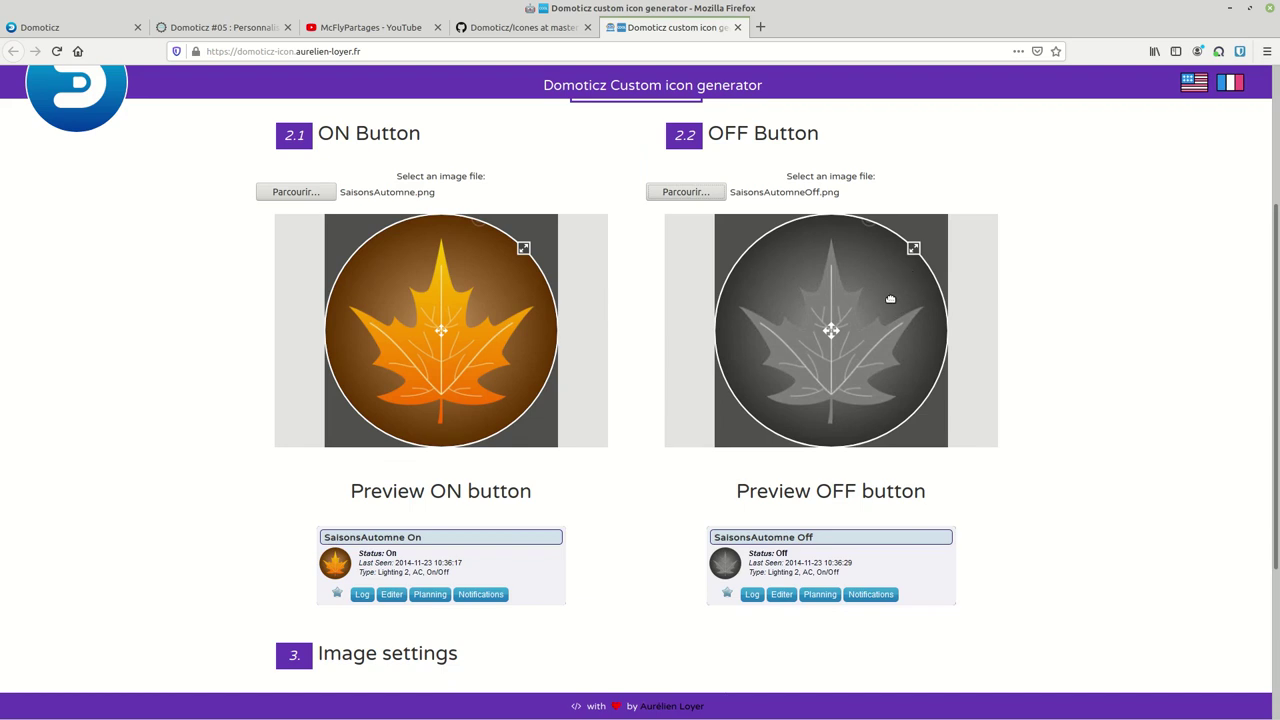
scroll(885, 300, "down", 4)
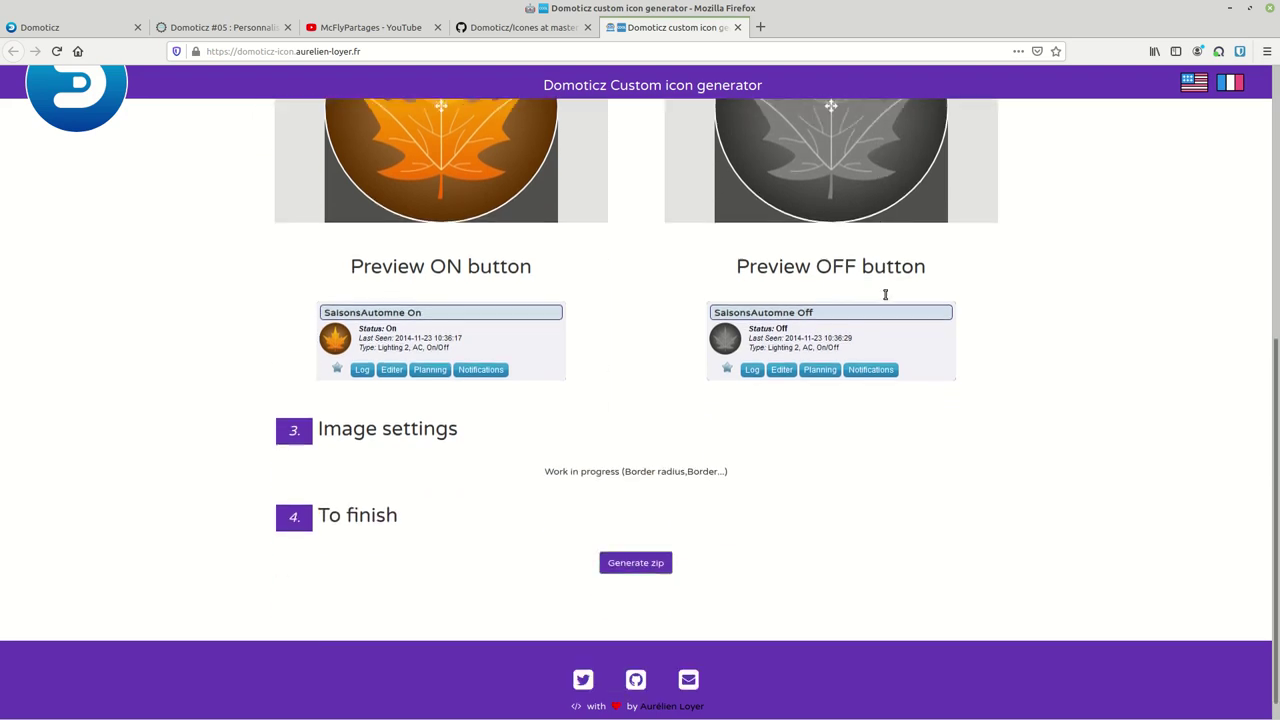
left_click(641, 564)
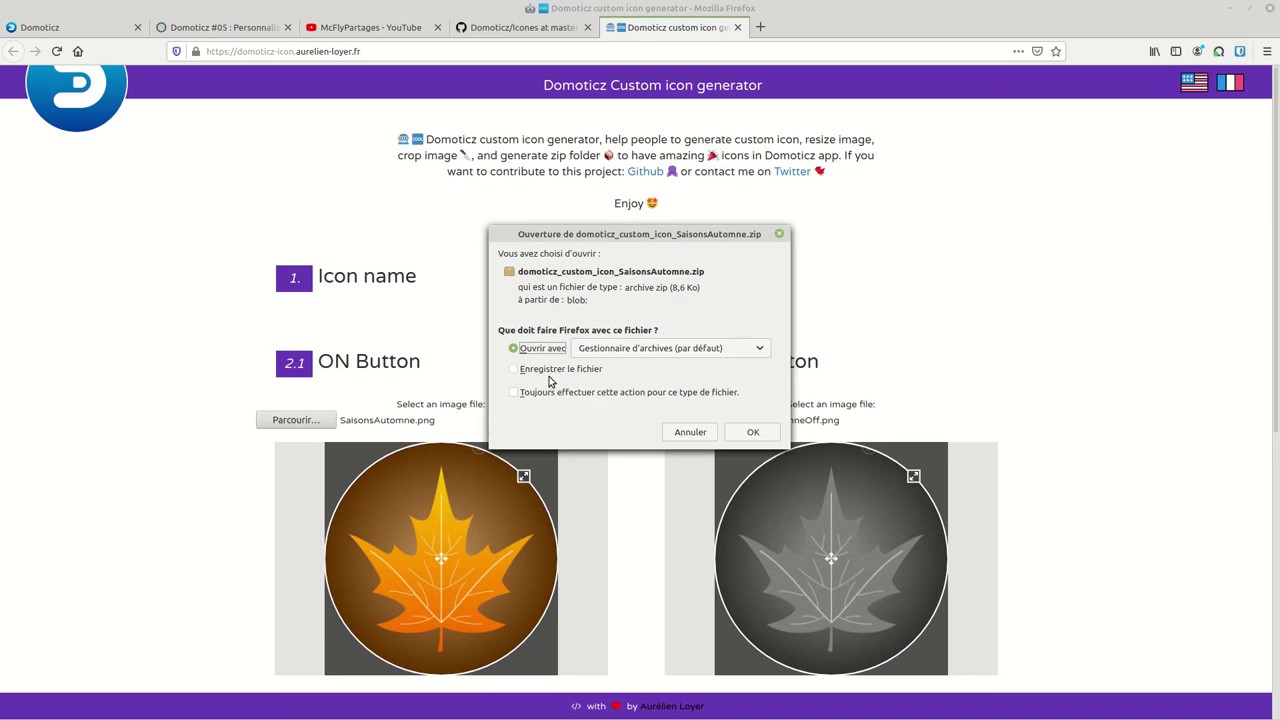
left_click(690, 433)
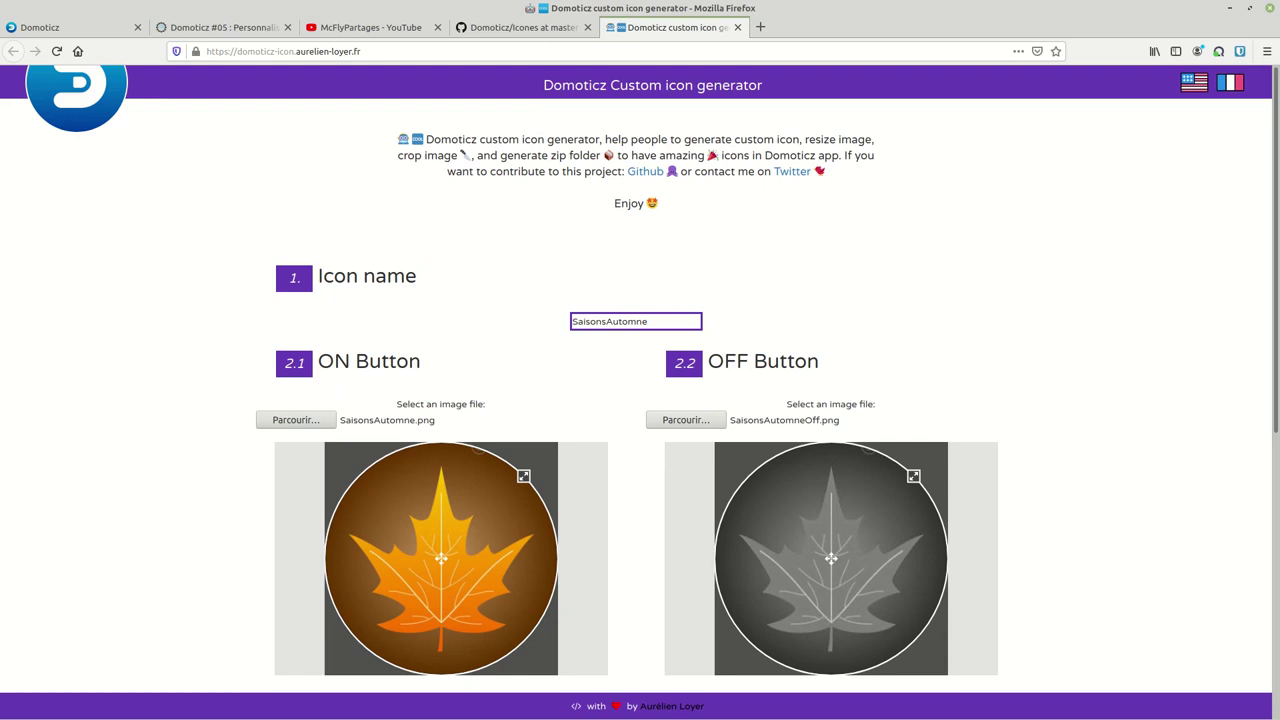
- Switch to Domoticz, open the custom icons page, and check the Téléchargements folder for an icon zip, closing the file chooser
left_click(68, 30)
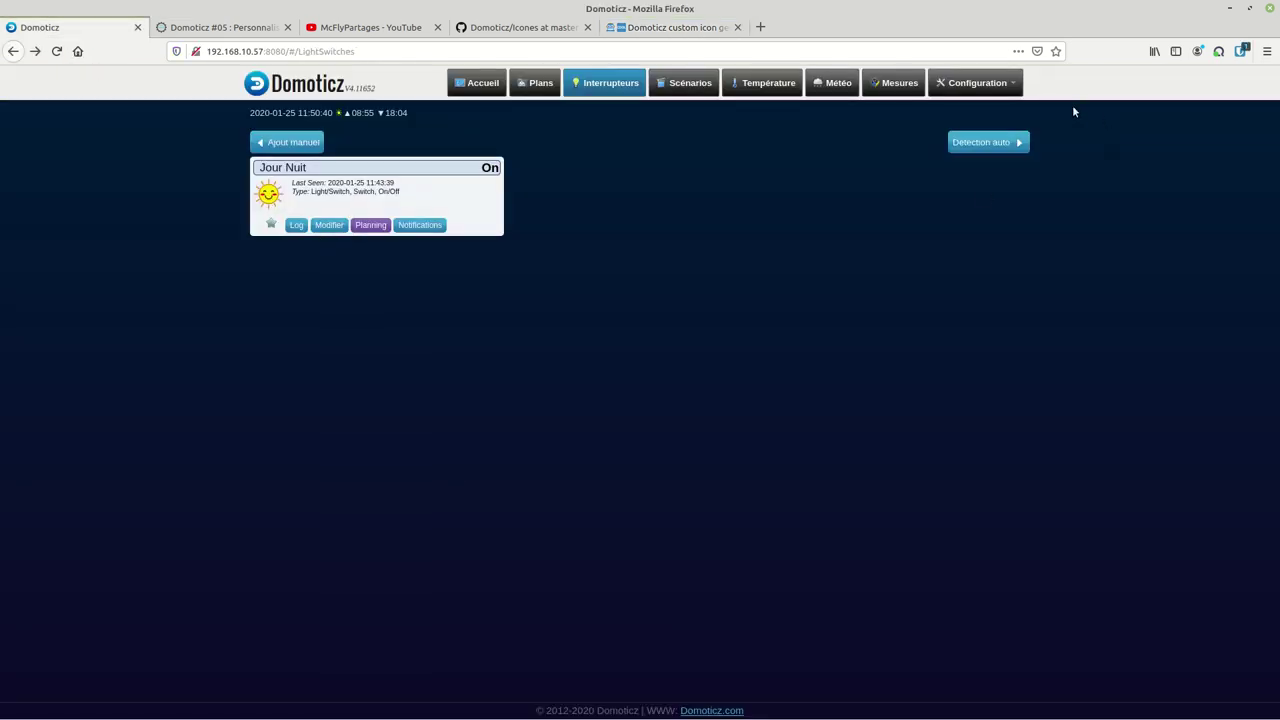
left_click(1004, 87)
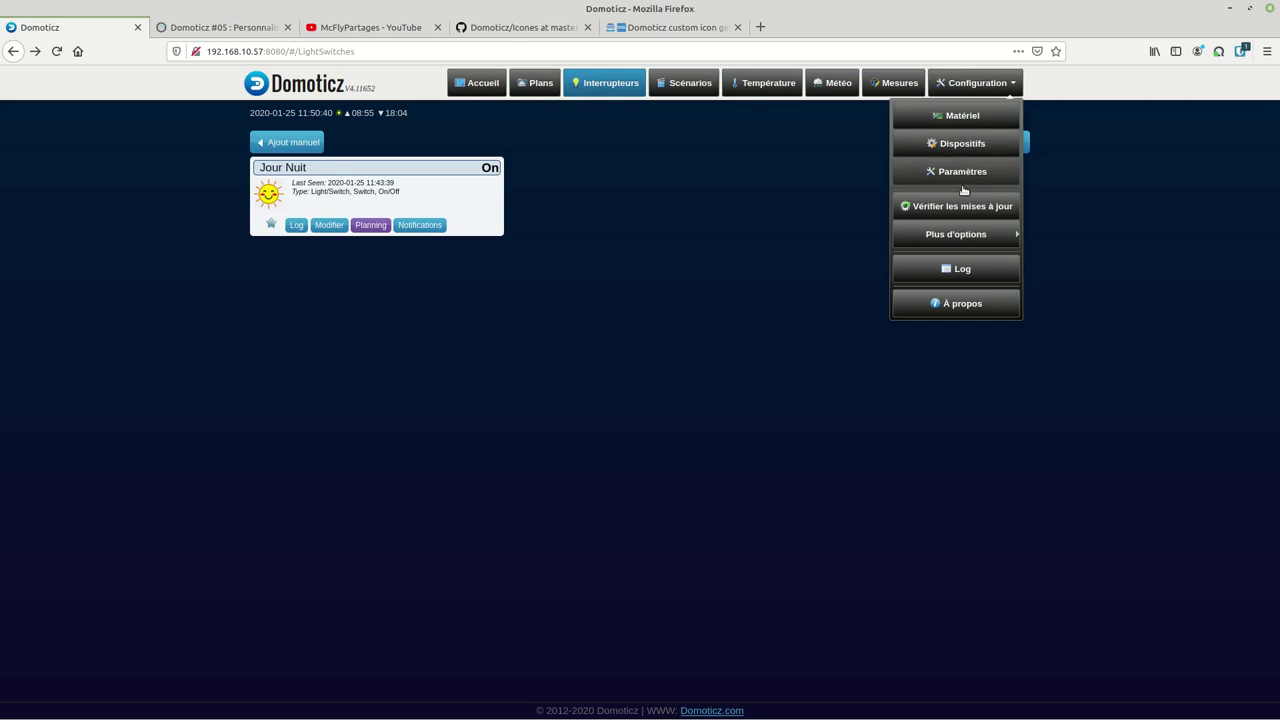
mouse_move(948, 245)
left_click(822, 317)
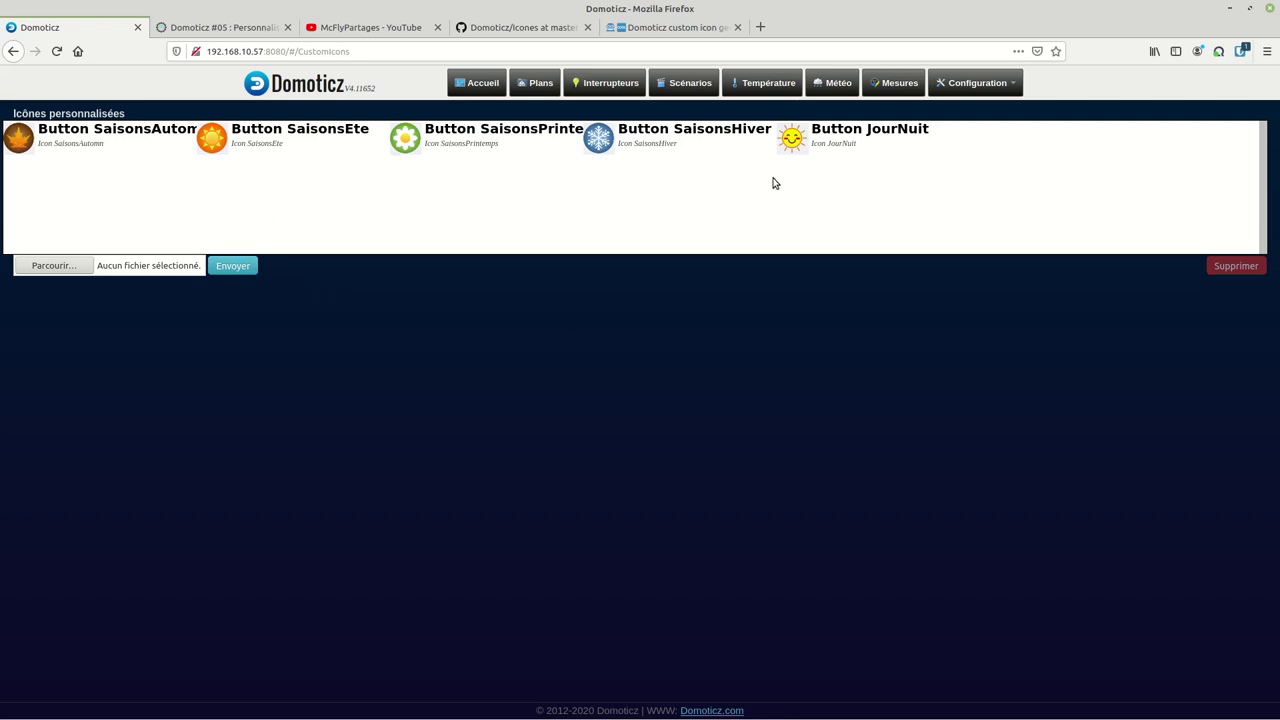
left_click(53, 266)
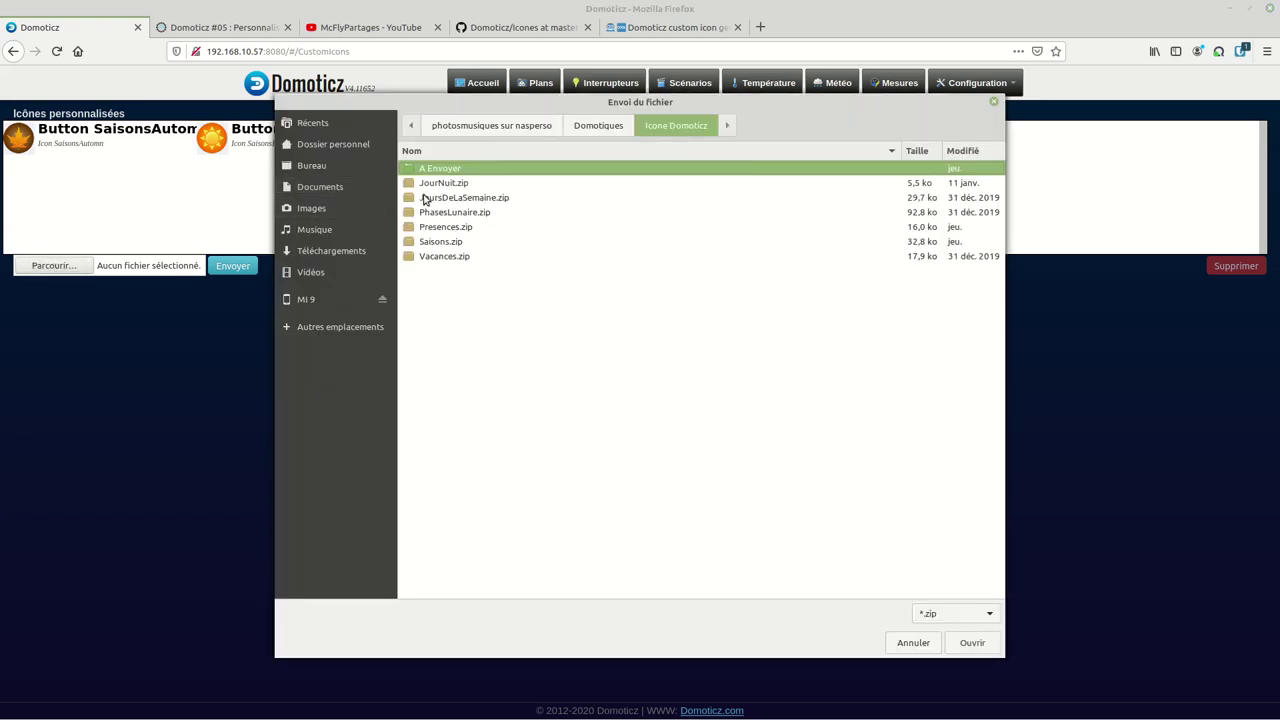
left_click(352, 255)
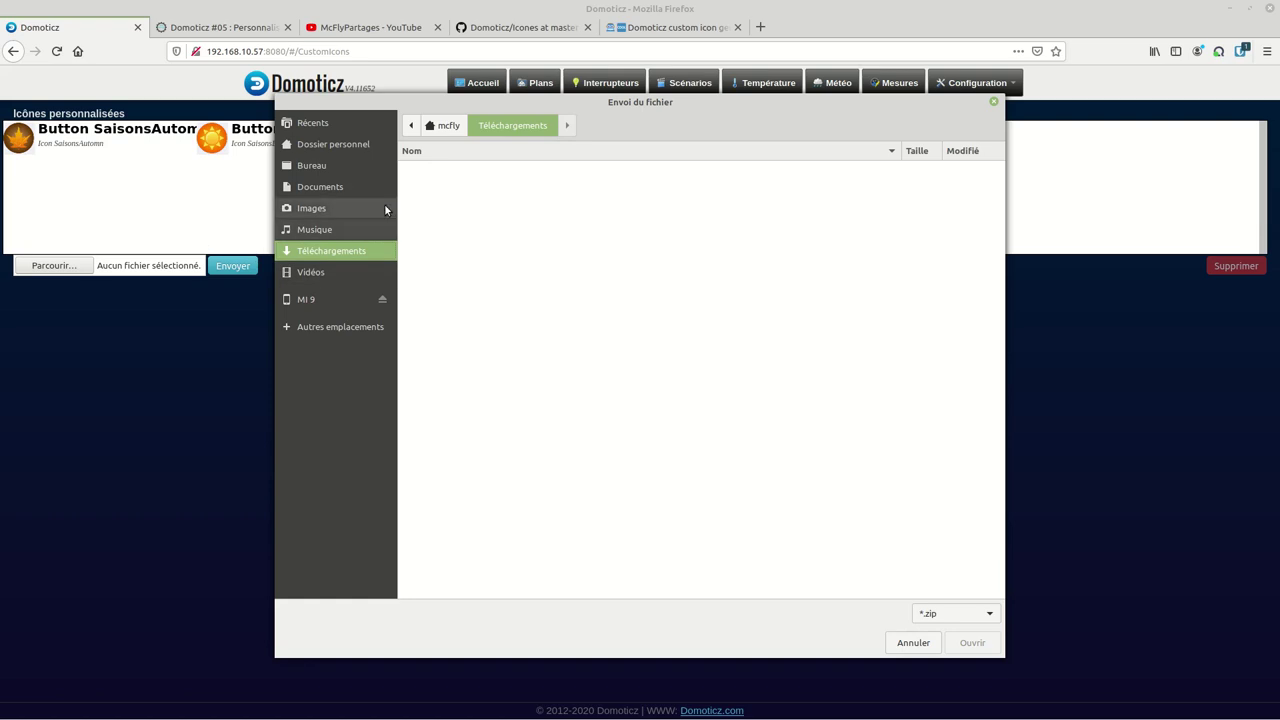
left_click(993, 102)
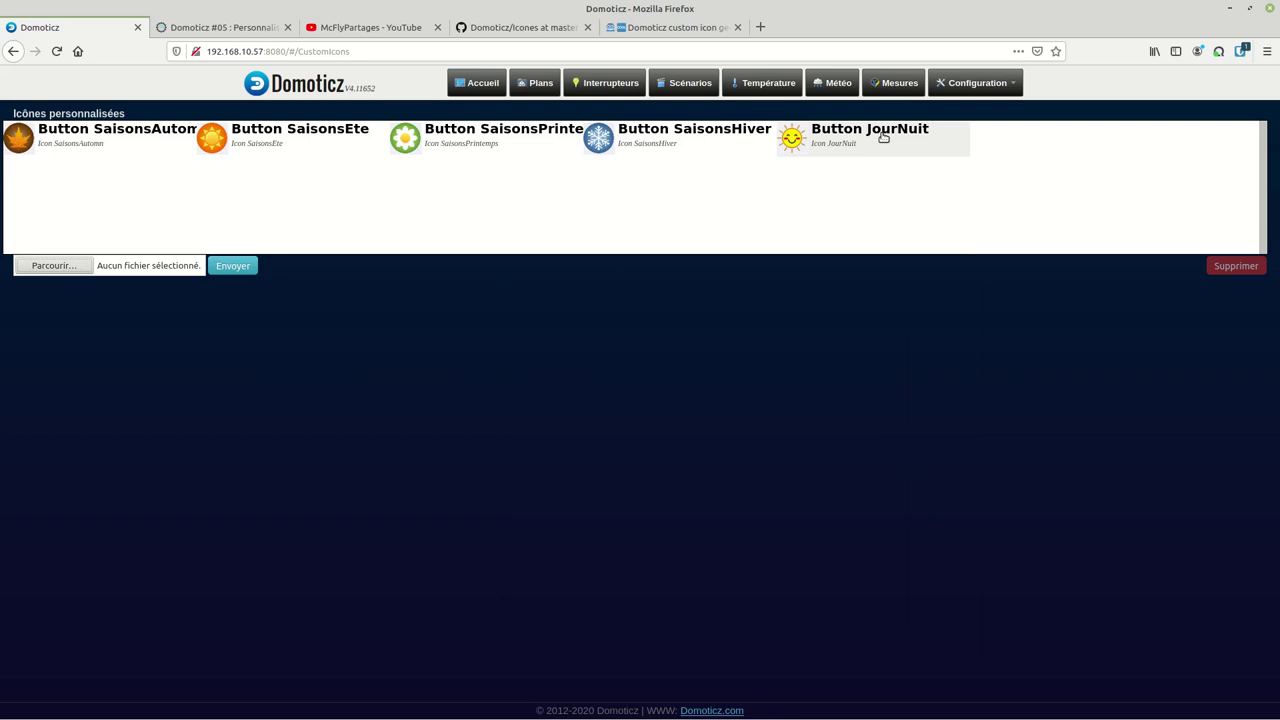
- Examine the custom icons available for the Jour Nuit switch and return to the switches overview
left_click(611, 80)
left_click(328, 224)
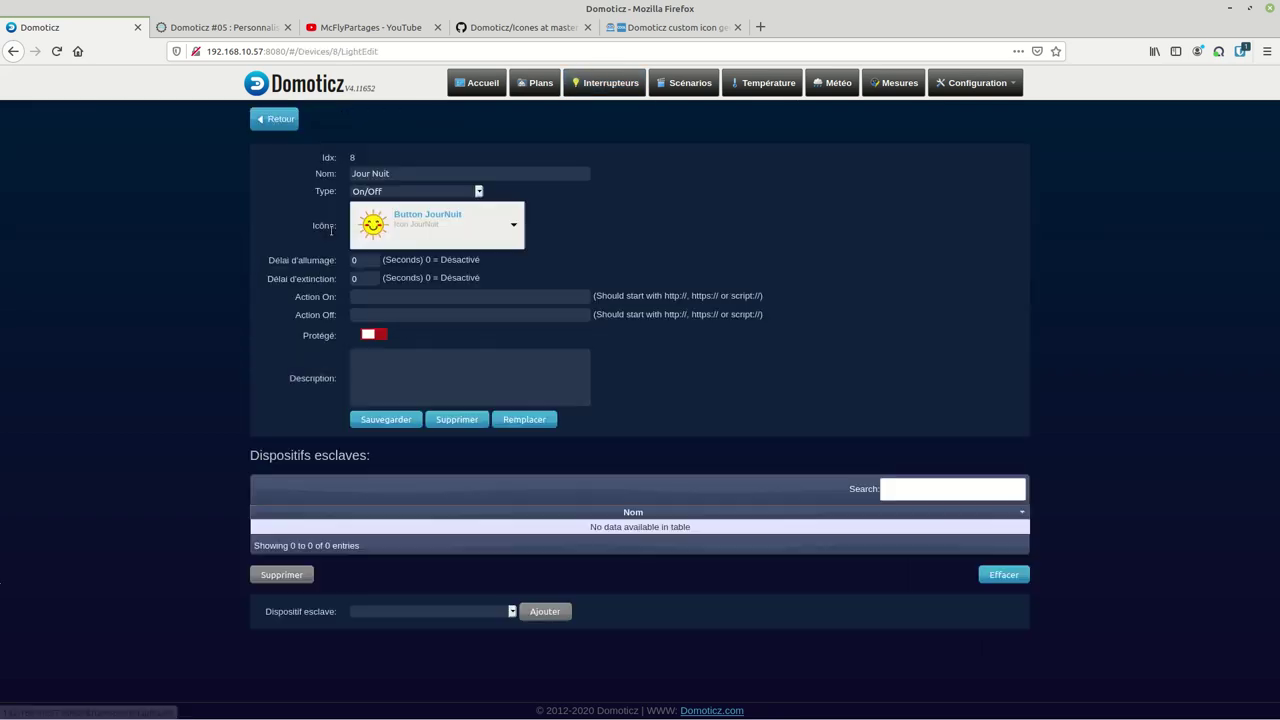
left_click(440, 225)
scroll(441, 351, "down", 3)
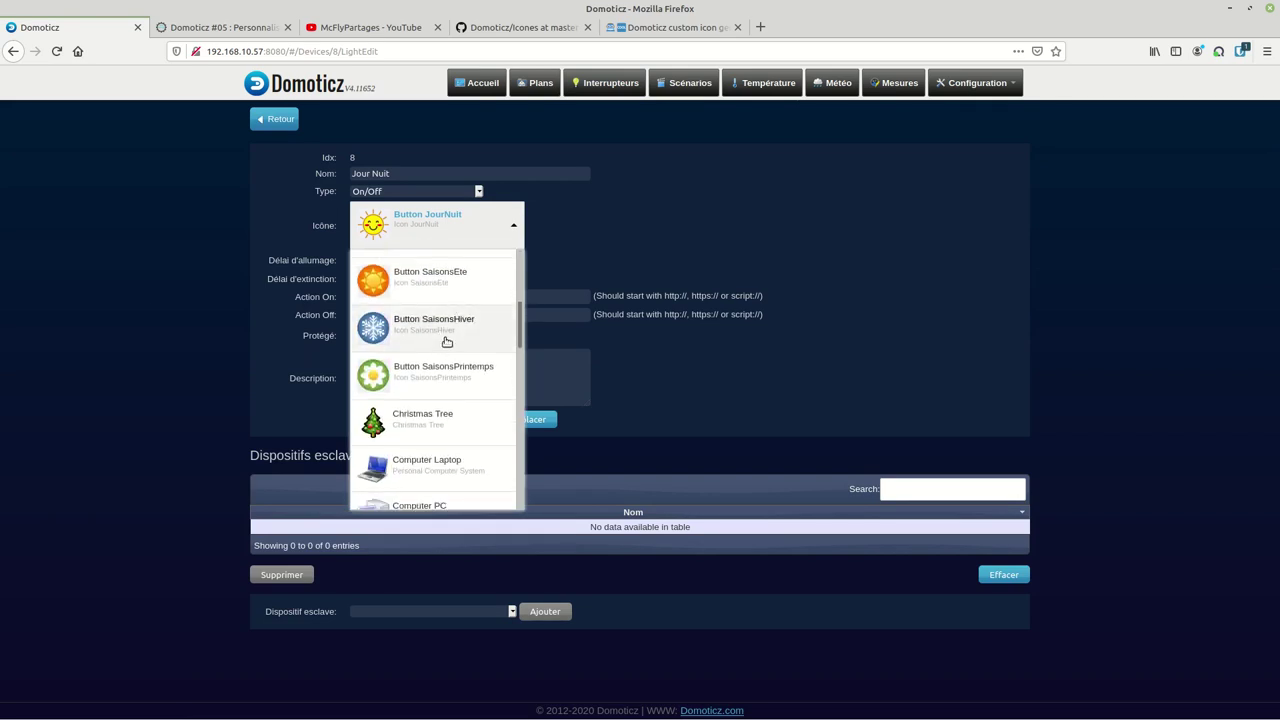
left_click(800, 228)
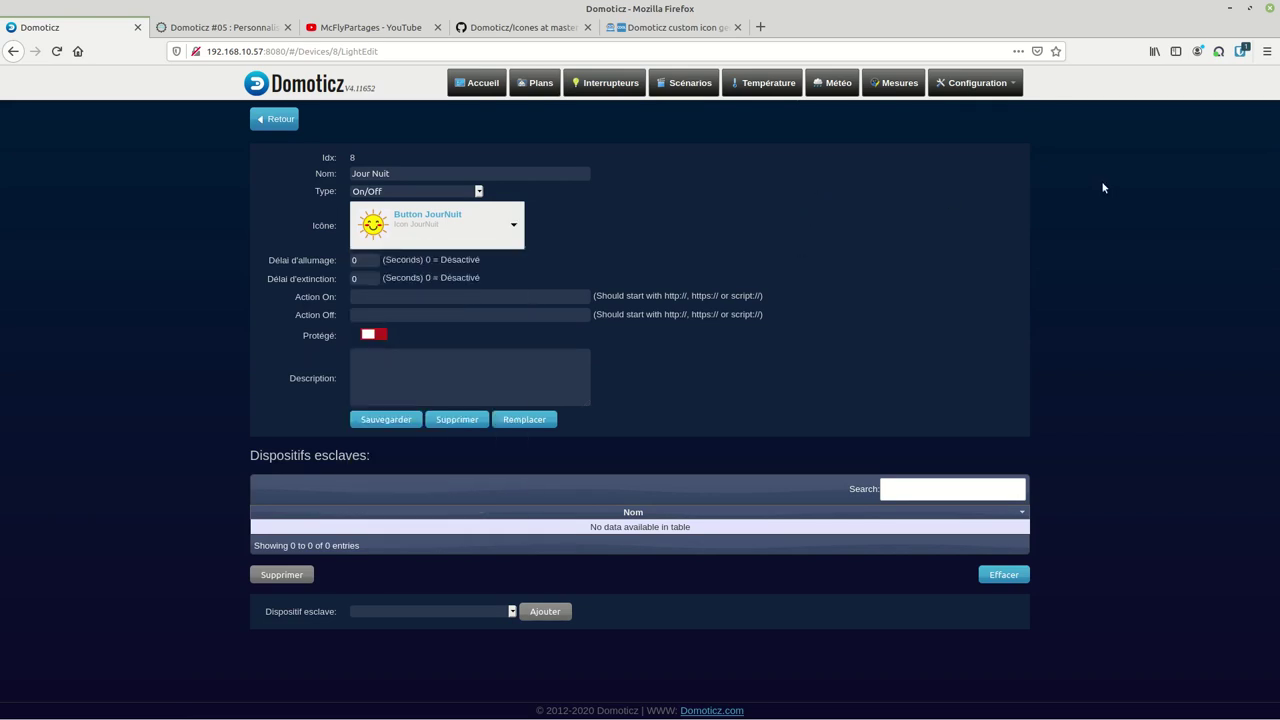
left_click(489, 86)
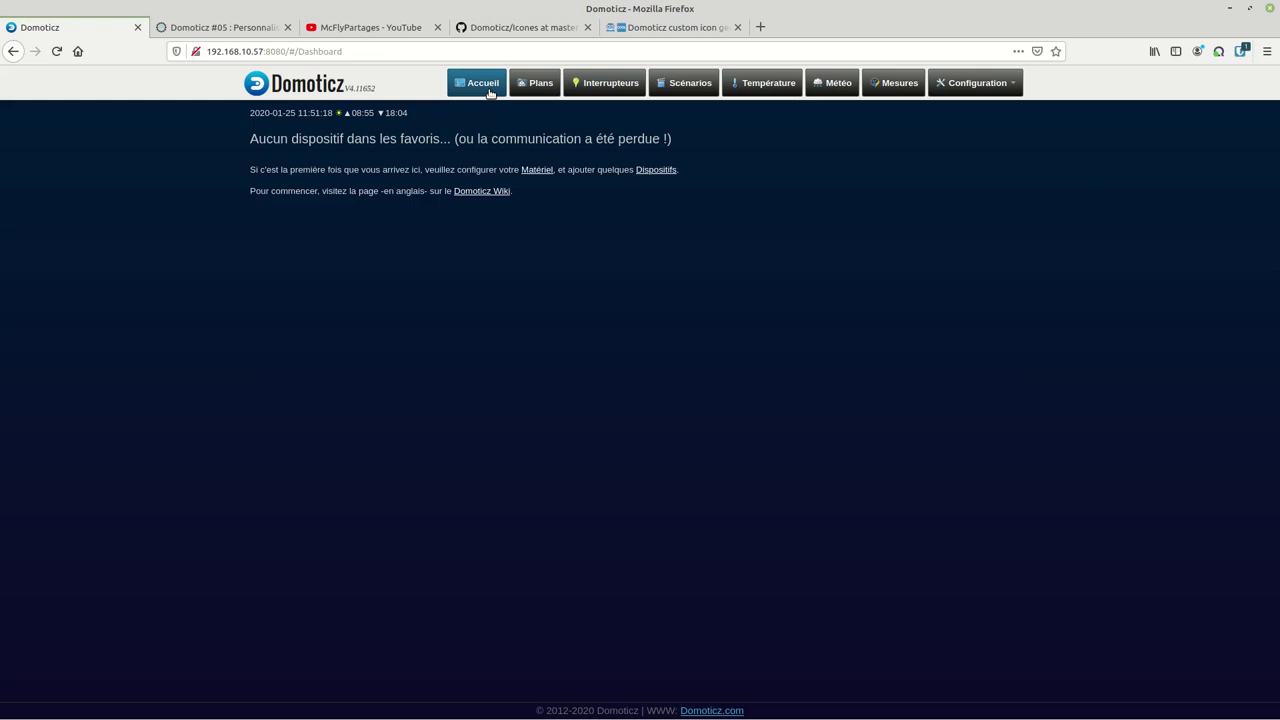
left_click(598, 83)
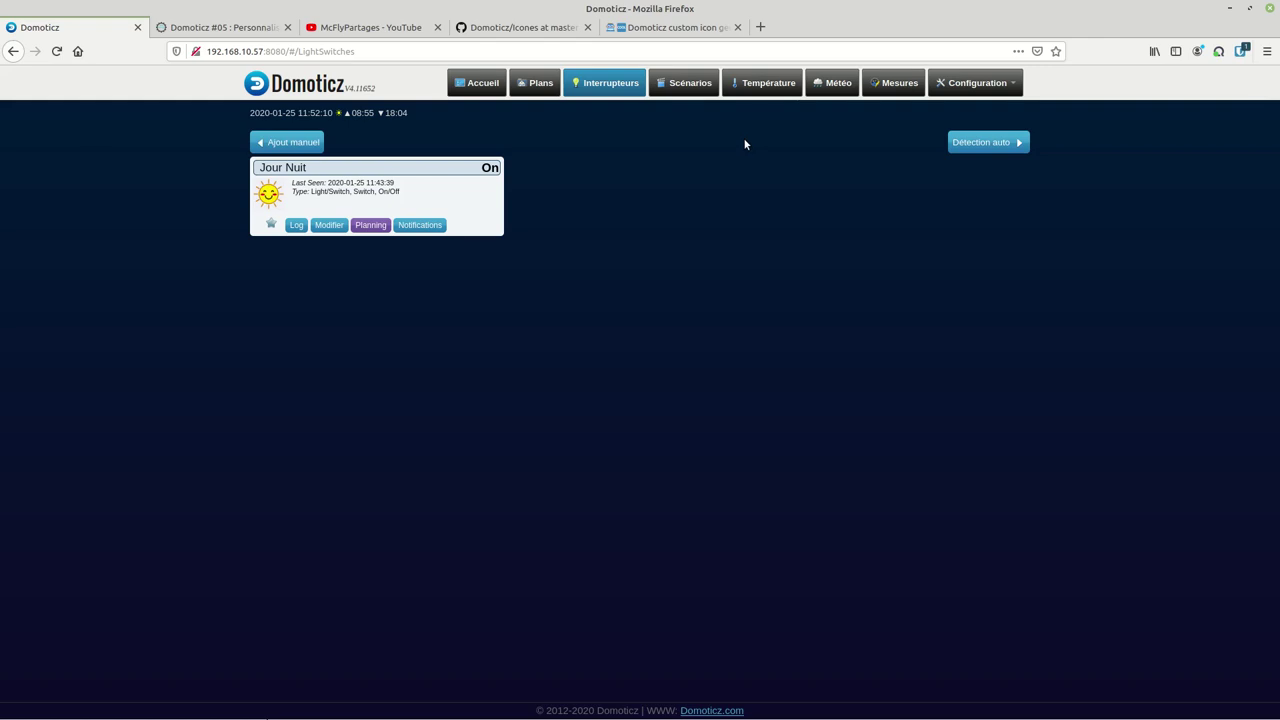
- In the hardware list, load the Vituel Journalier dummy entry as a template and replace the name with "Virtuel "
left_click(990, 87)
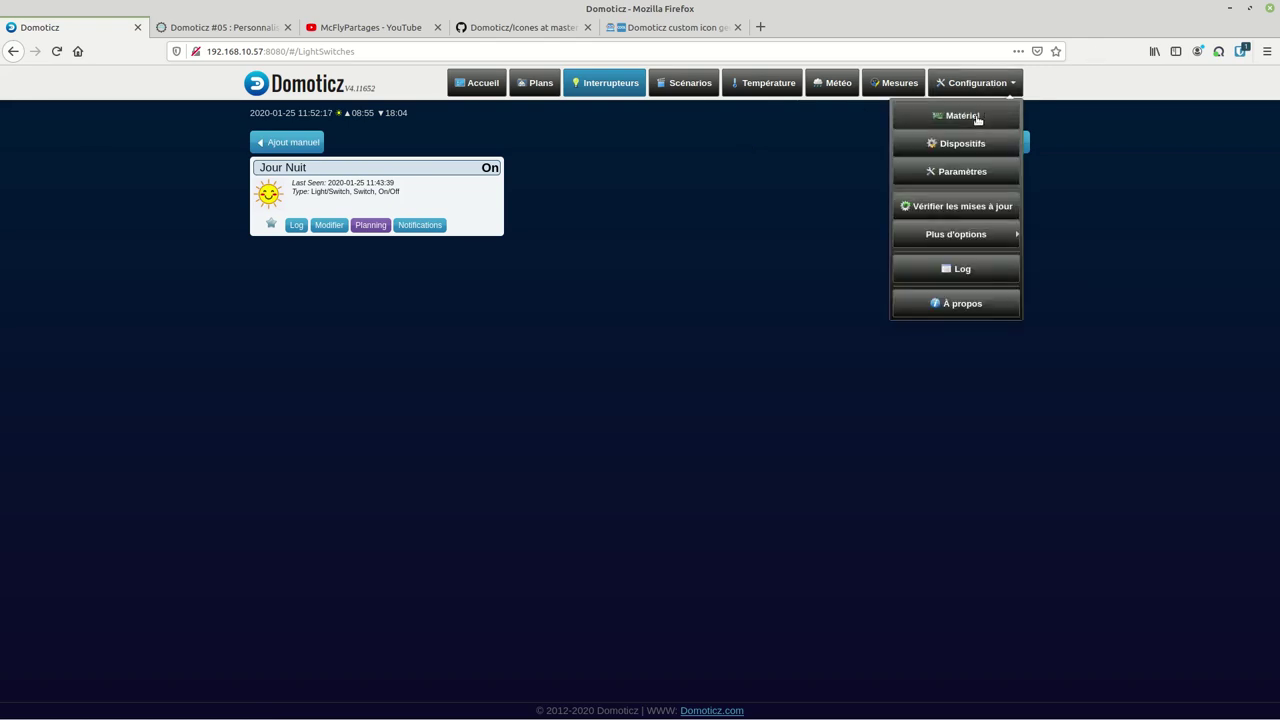
left_click(964, 124)
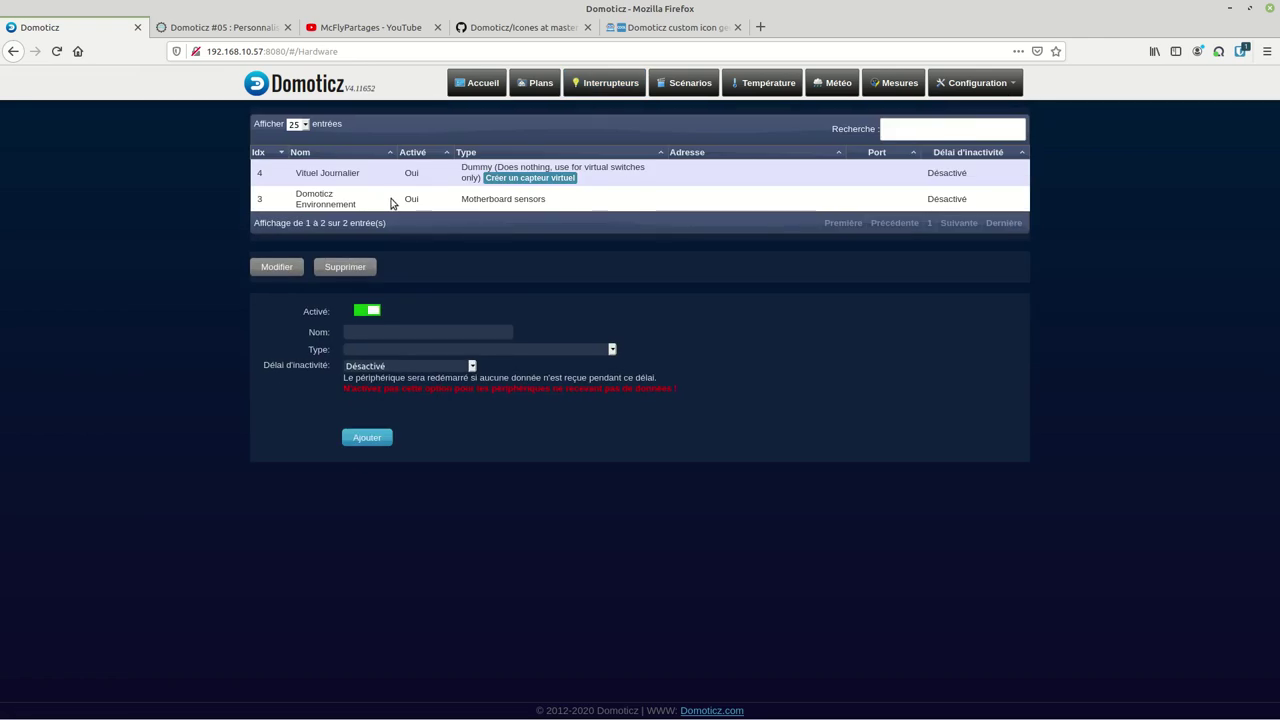
left_click(355, 174)
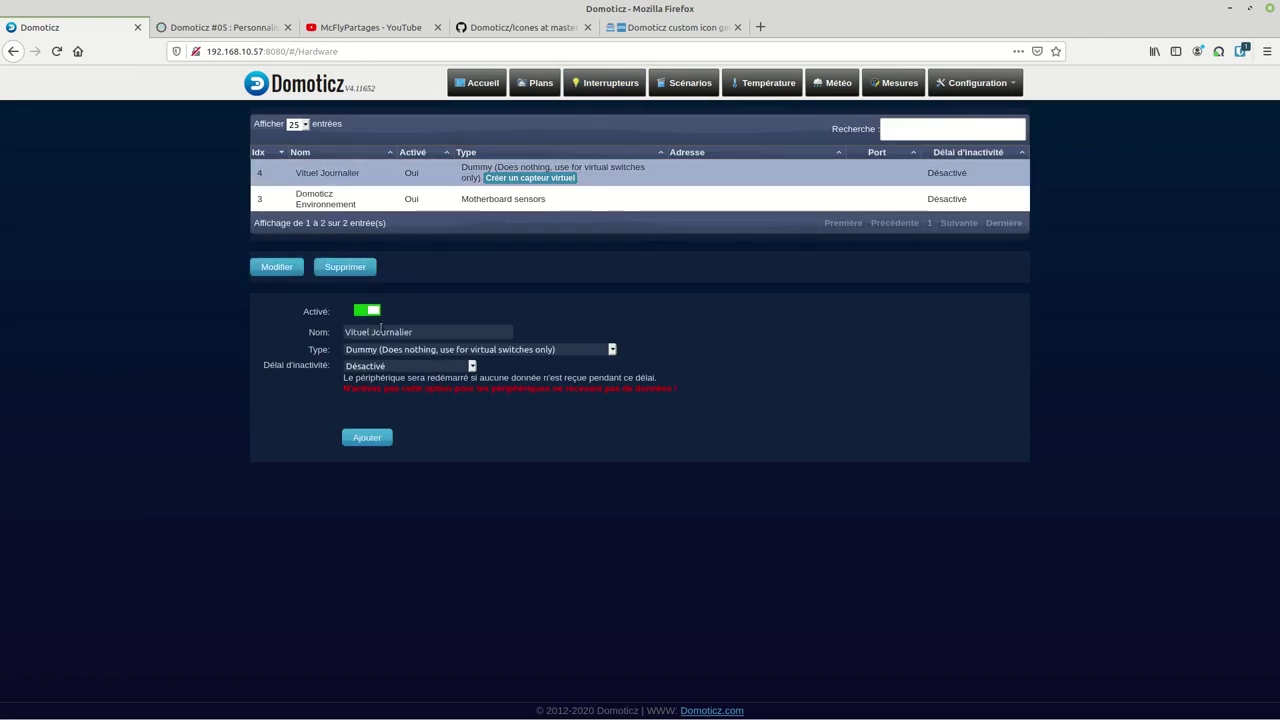
left_click_drag(416, 333, 320, 335)
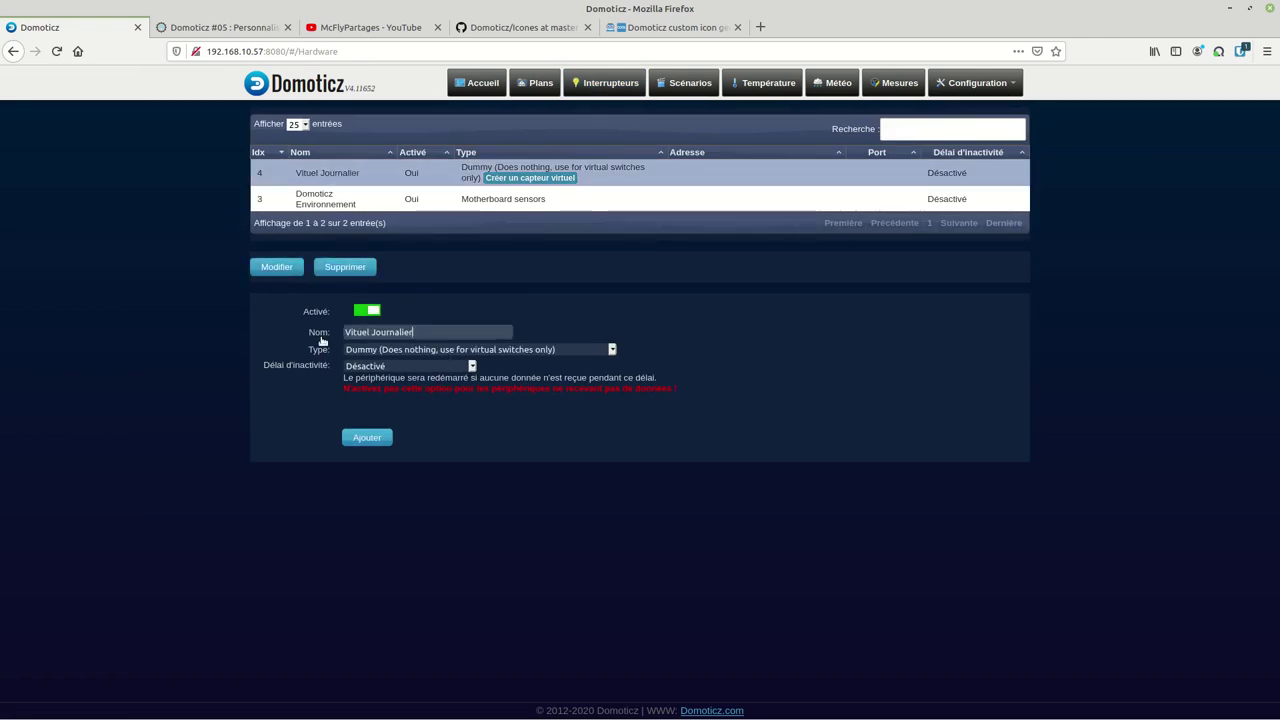
key("BackSpace")
type("Virtuel ")
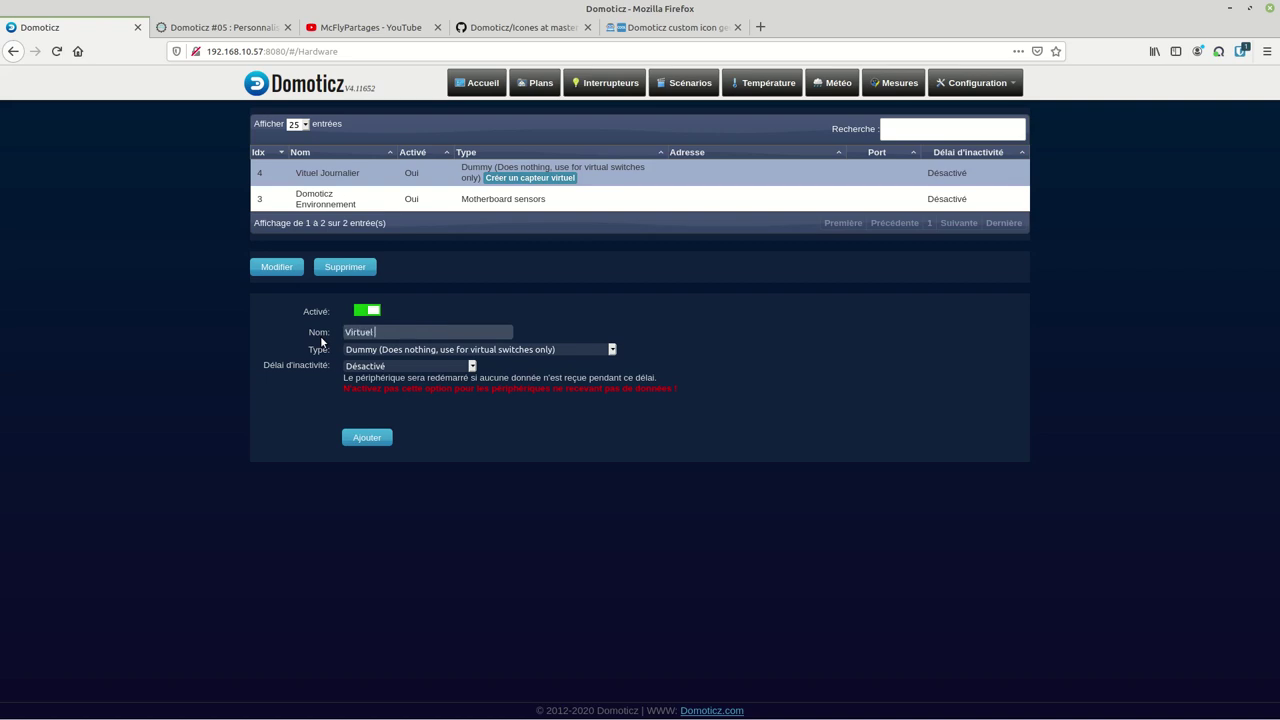
type("En")
type("irron")
key("BackSpace")
key("BackSpace")
key("BackSpace")
type("onnement")
key("BackSpace")
key("BackSpace")
key("BackSpace")
key("BackSpace")
key("BackSpace")
key("BackSpace")
type("empent")
key("BackSpace")
key("BackSpace")
key("BackSpace")
key("BackSpace")
key("BackSpace")
key("BackSpace")
key("BackSpace")
key("BackSpace")
key("BackSpace")
key("BackSpace")
key("BackSpace")
key("BackSpace")
- Complete the name as "Virtuel saisons" and add it as new dummy hardware
type("saisons")
left_click(367, 438)
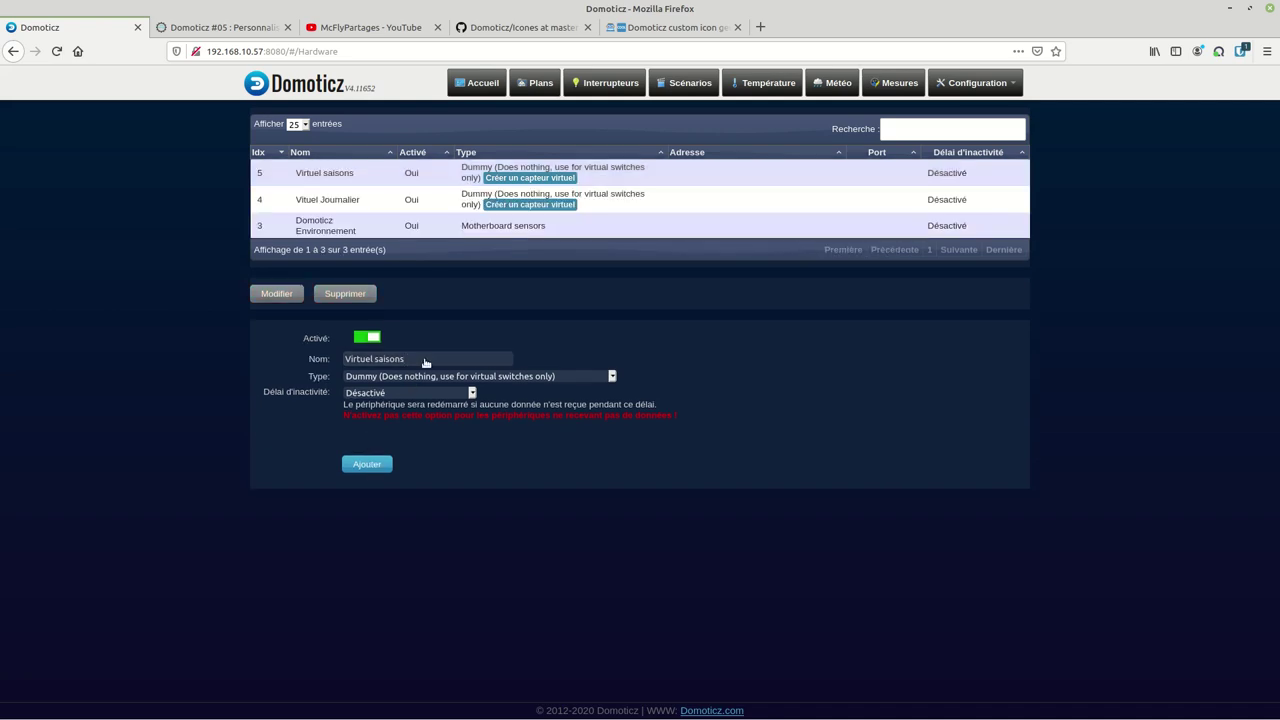
- Create a virtual sensor named "Saisons" of type Interrupteur sélecteur on the Vituel Journalier hardware
left_click(548, 202)
type("Jour Nui")
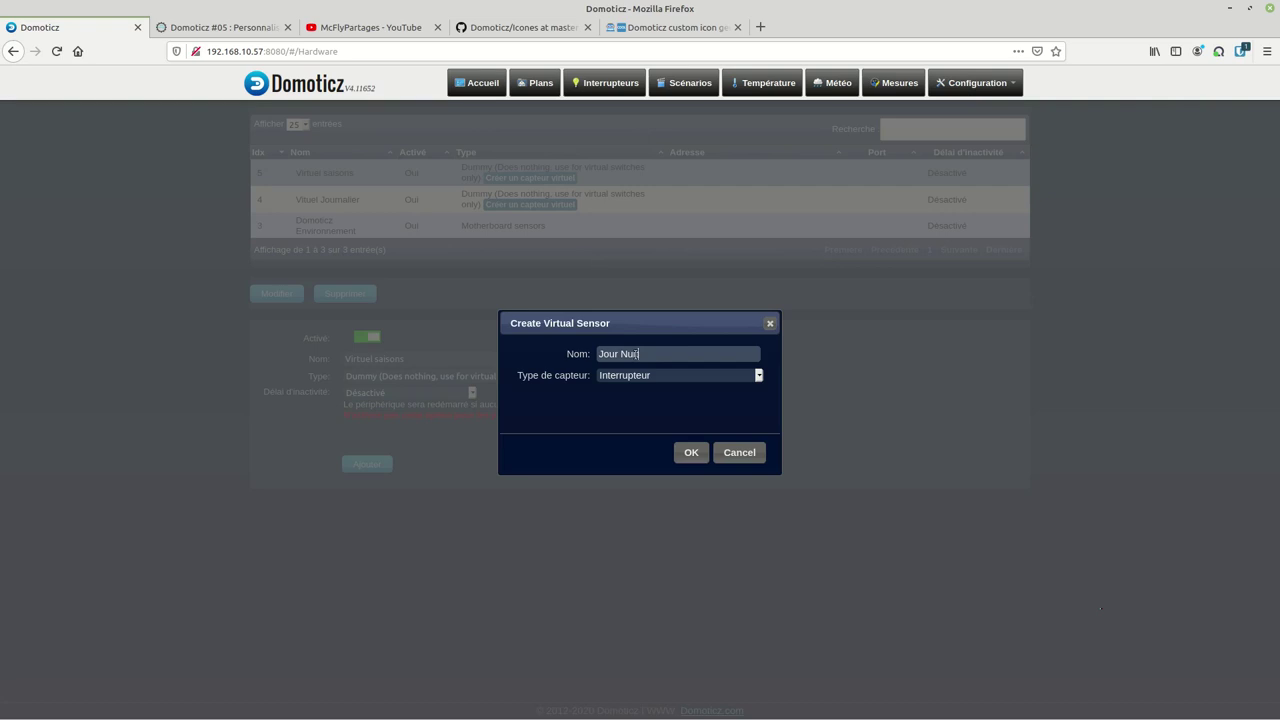
type("t")
key("ctrl+a")
type("Szaiso")
key("BackSpace")
key("BackSpace")
key("BackSpace")
key("BackSpace")
key("BackSpace")
type("aisons")
left_click(668, 378)
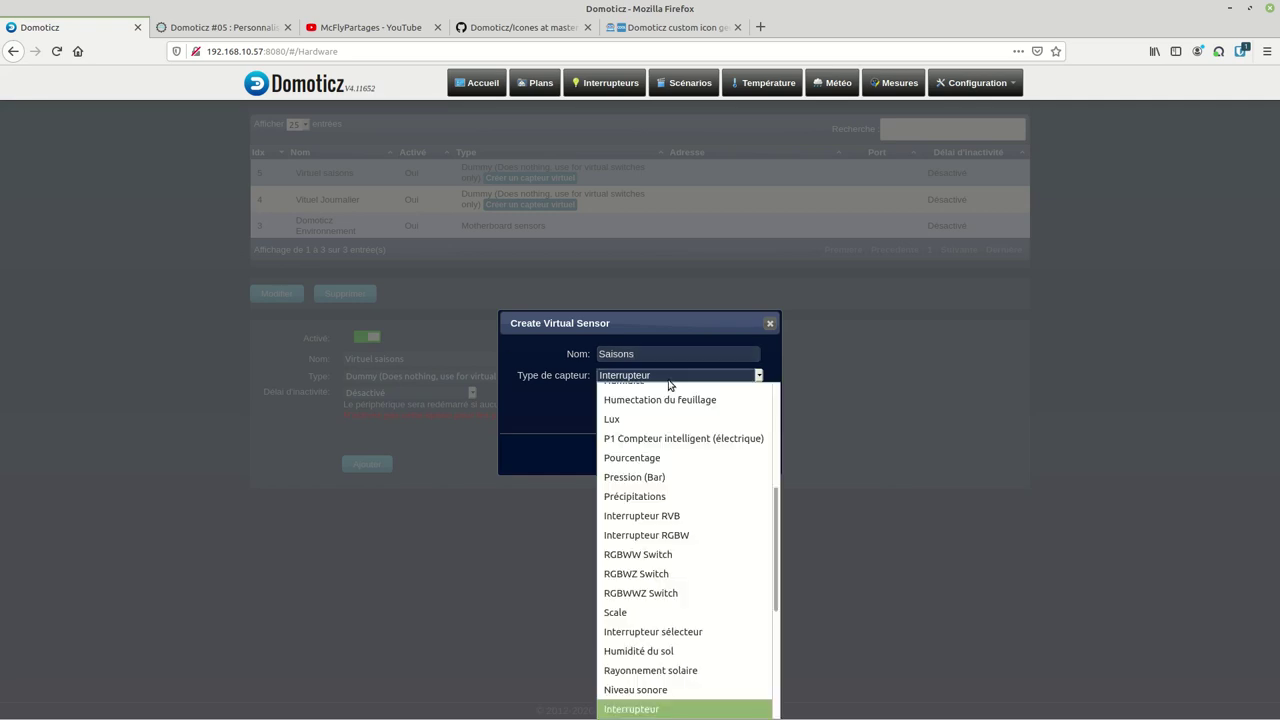
left_click(667, 634)
left_click(688, 458)
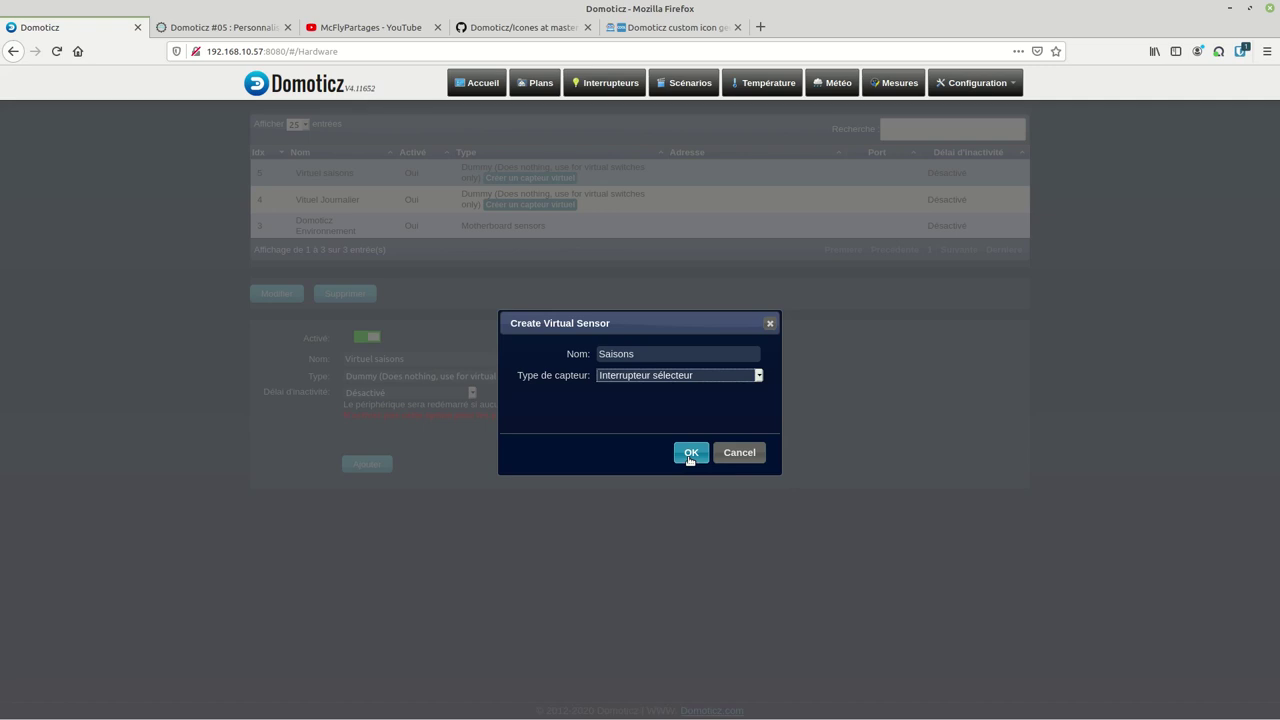
- Open the Saisons selector switch for editing, reloading the switches page if its settings do not load
left_click(605, 83)
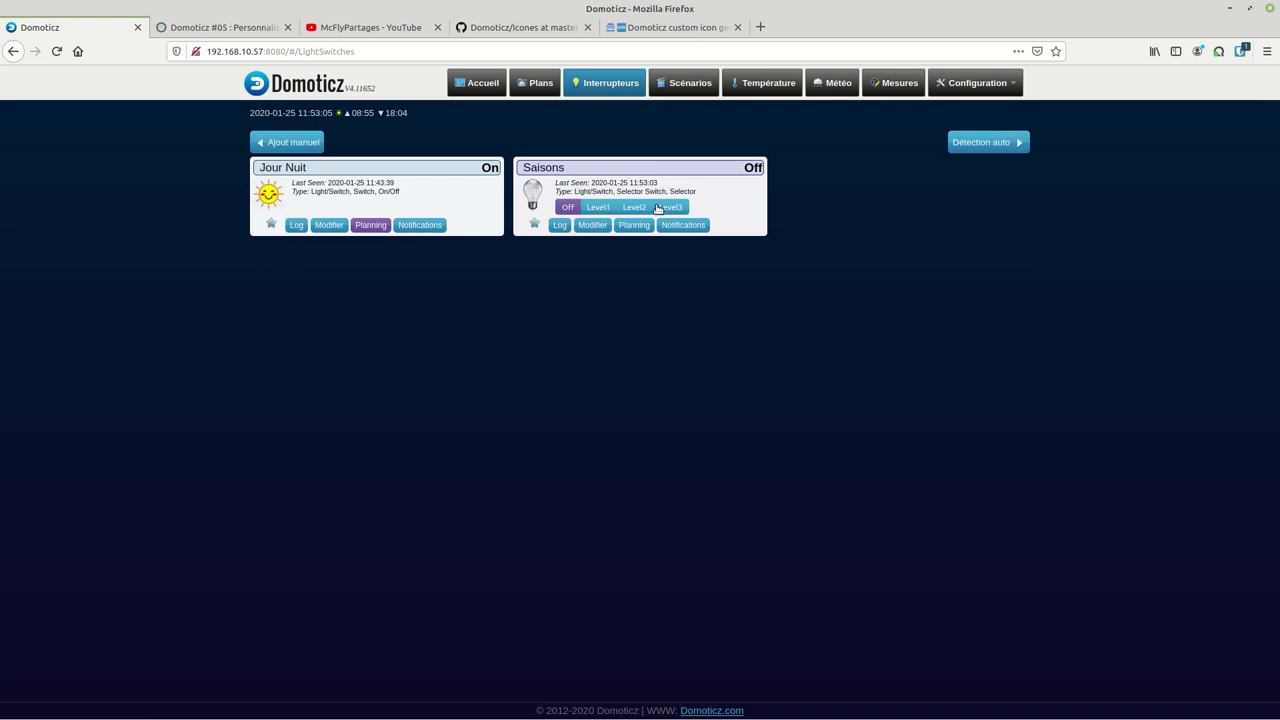
left_click(590, 225)
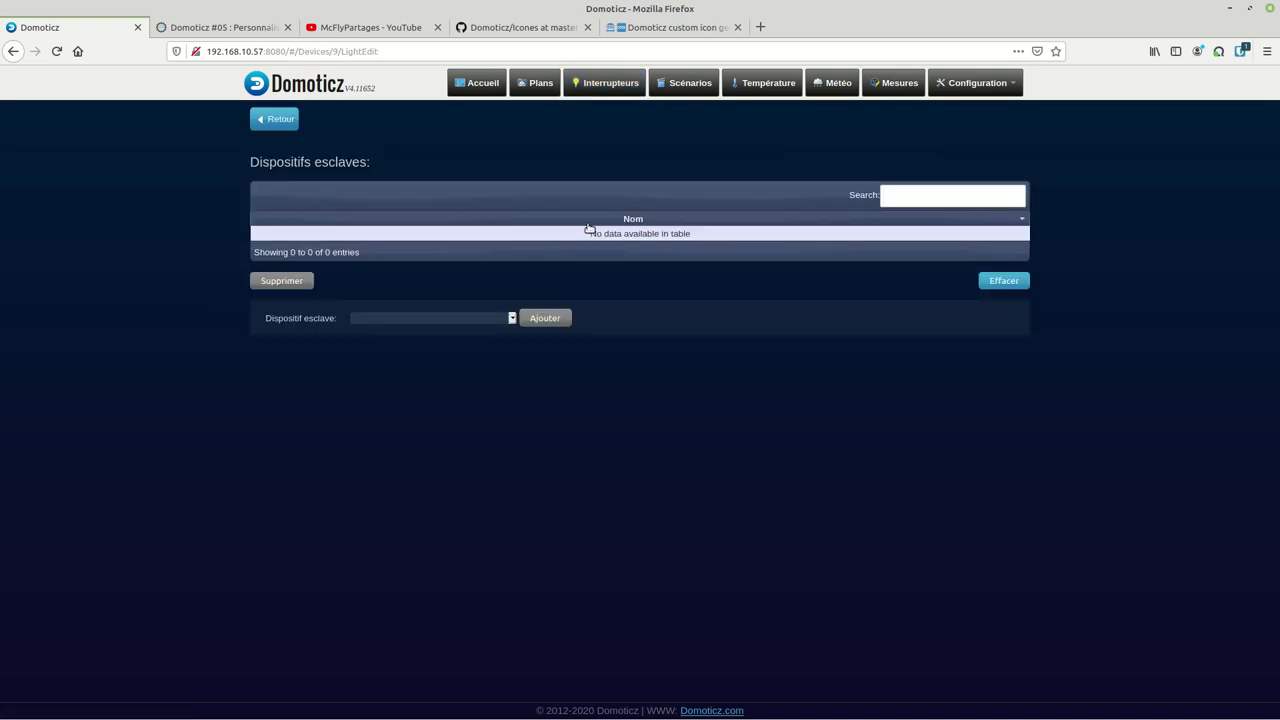
left_click(276, 119)
left_click(57, 51)
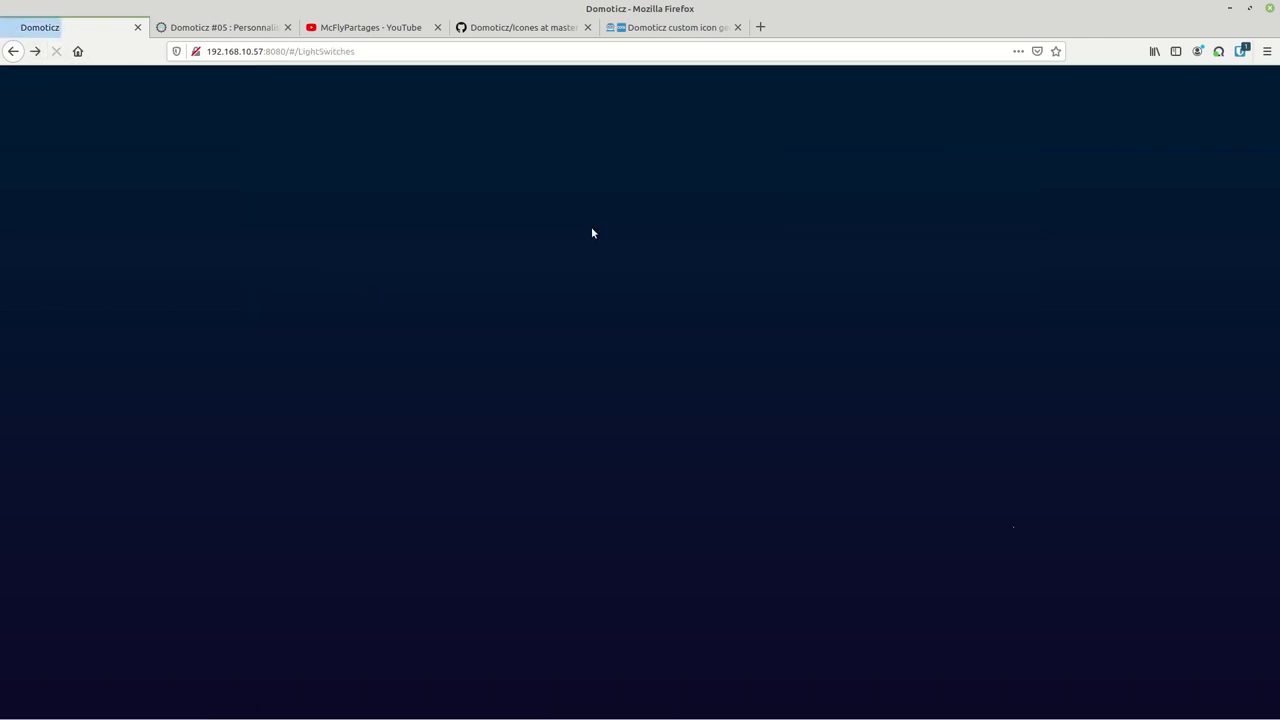
left_click(592, 225)
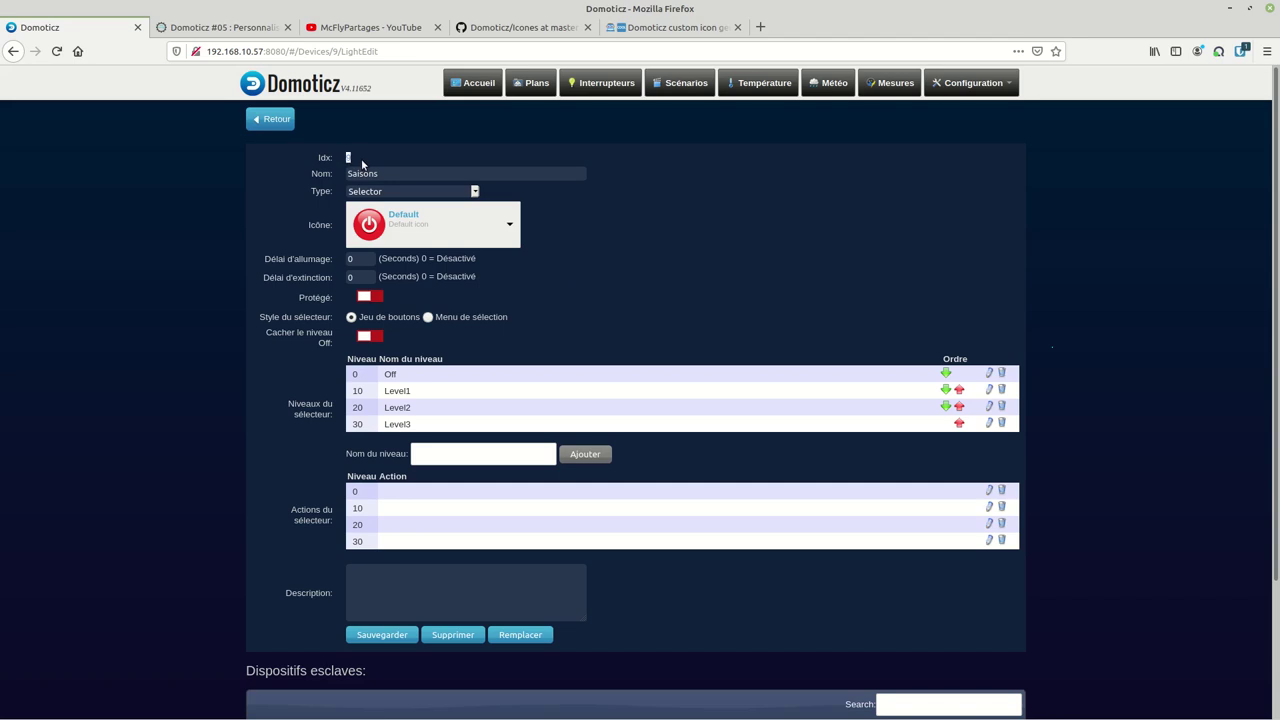
- Set the Saisons selector style to Menu de sélection, save it, and try its level menu on the switches page
left_click(441, 318)
scroll(387, 448, "down", 3)
left_click(397, 477)
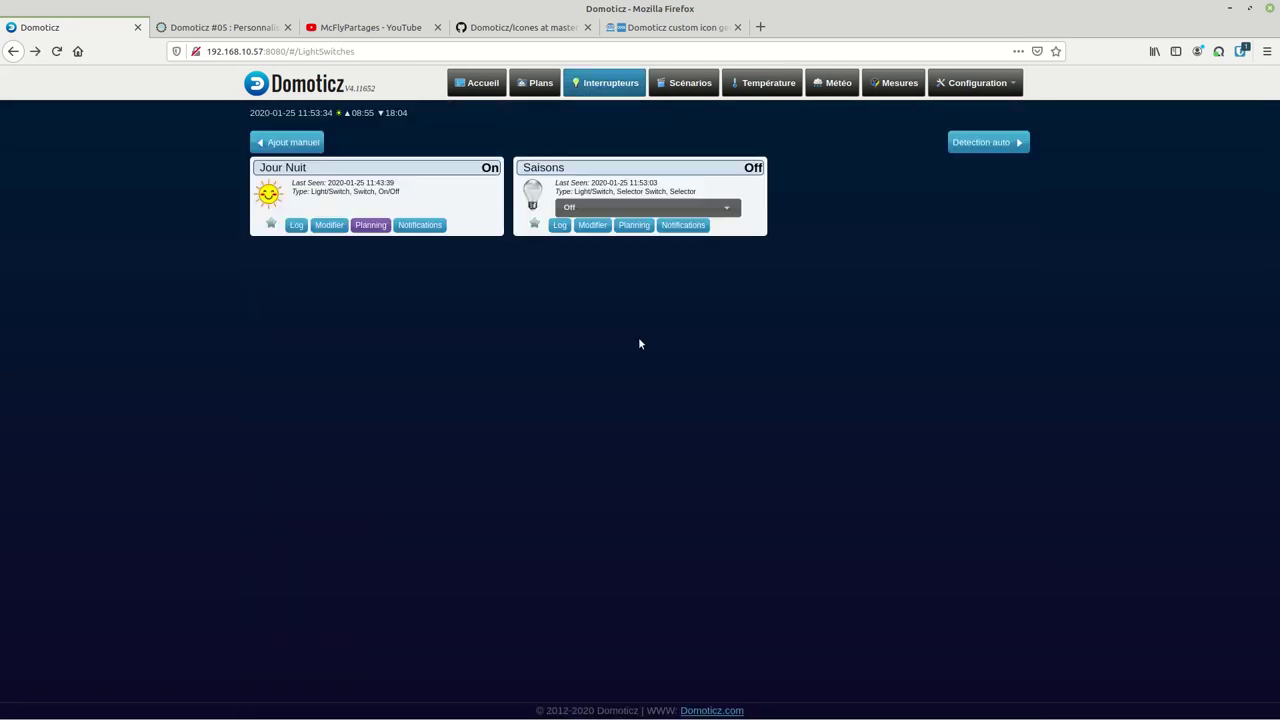
left_click(654, 207)
left_click(653, 207)
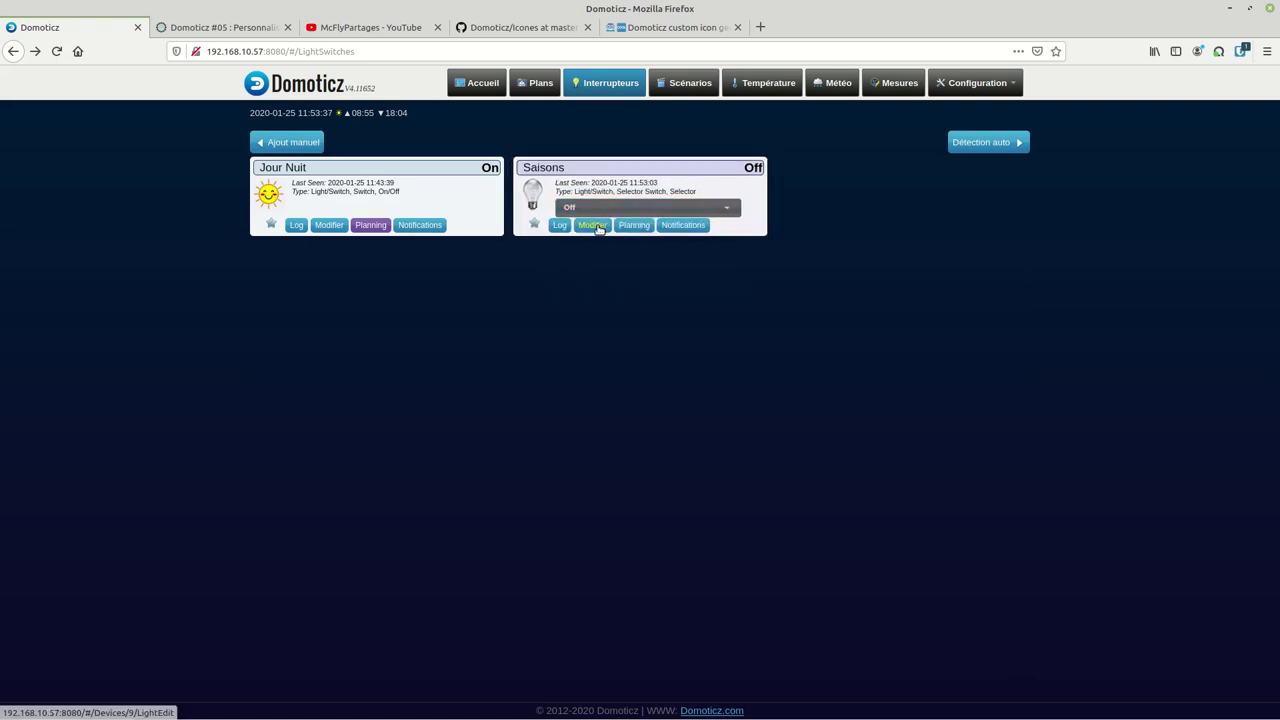
- Return the Saisons selector style to Jeu de boutons and save the switch
left_click(591, 224)
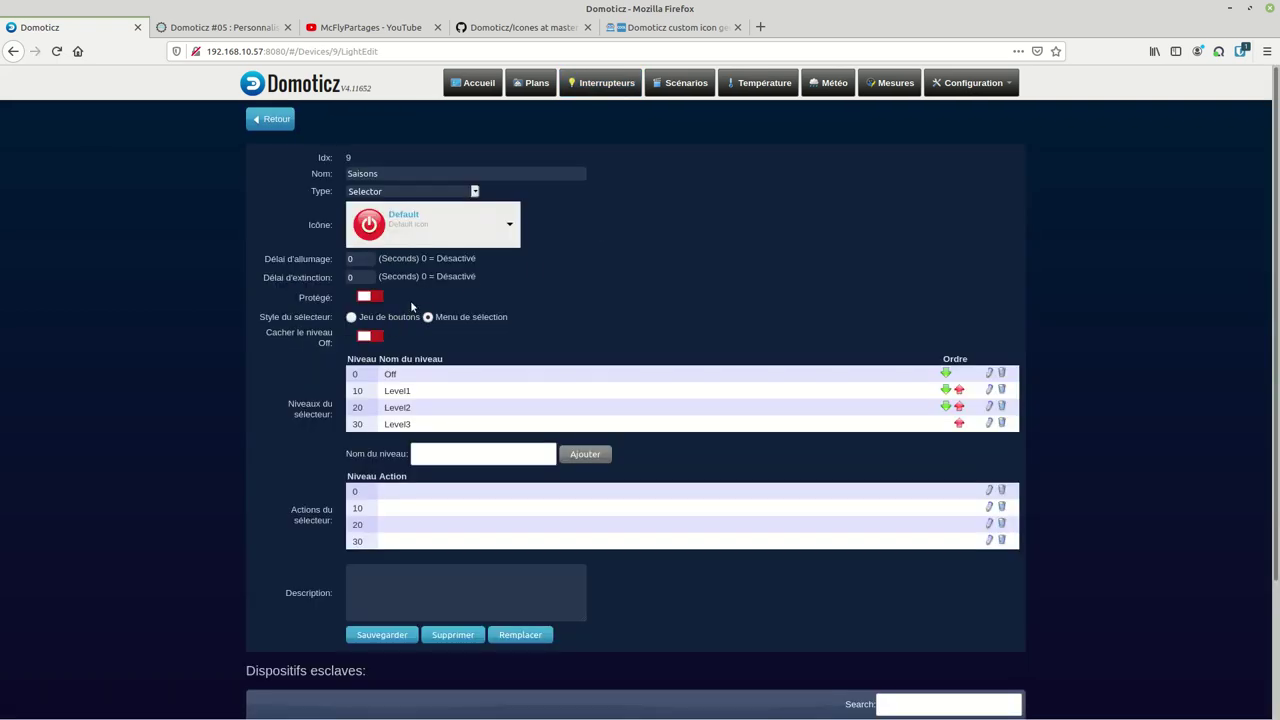
left_click(351, 316)
left_click(395, 636)
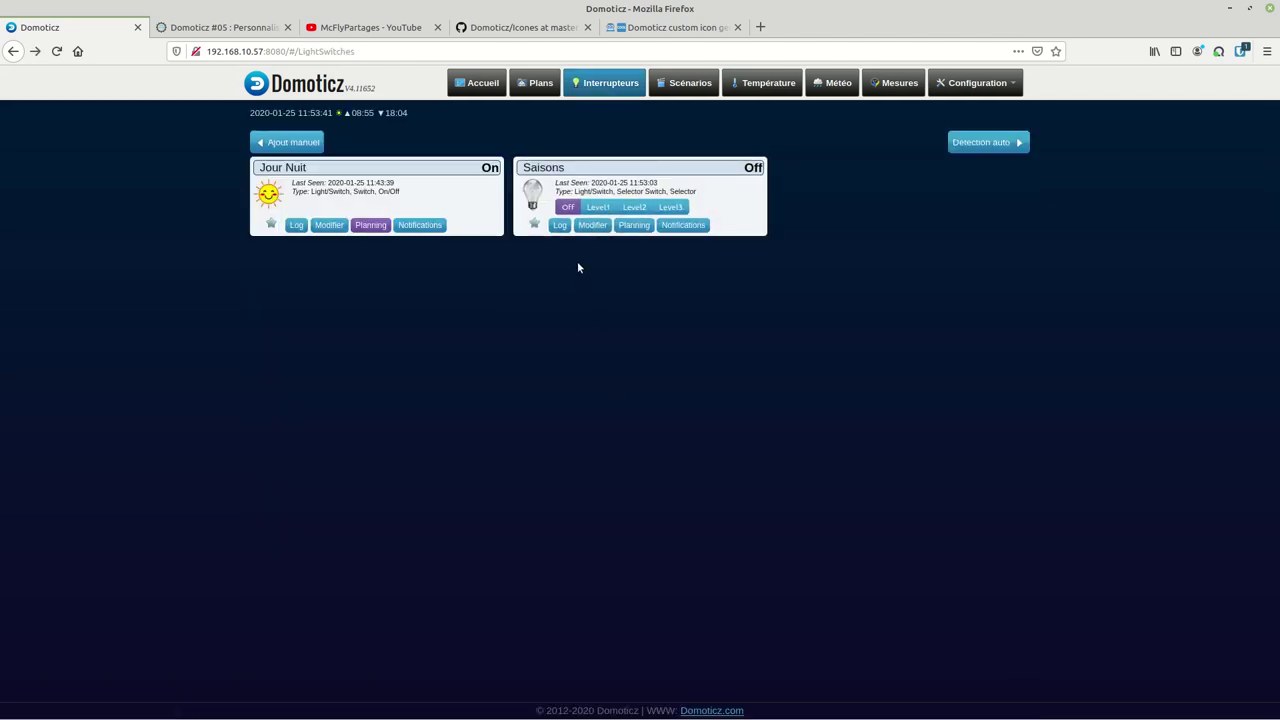
- Reopen the Saisons switch for editing and enable Cacher le niveau Off
left_click(594, 225)
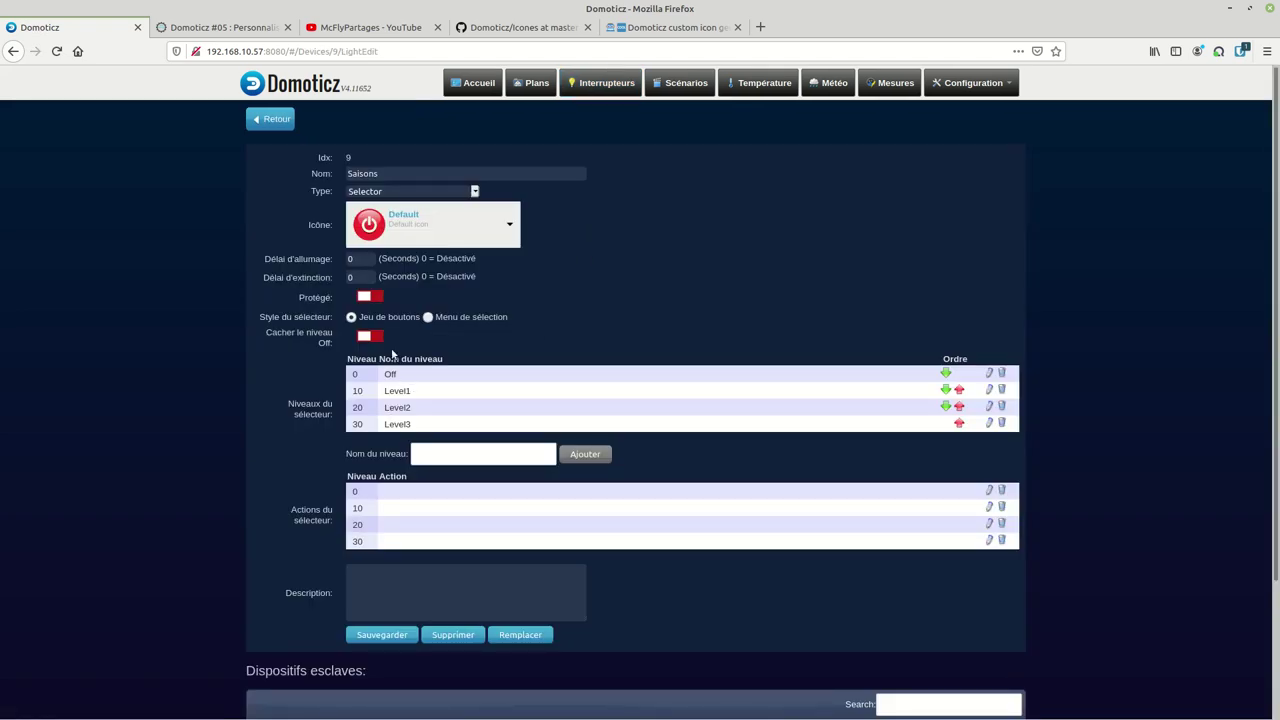
left_click(366, 338)
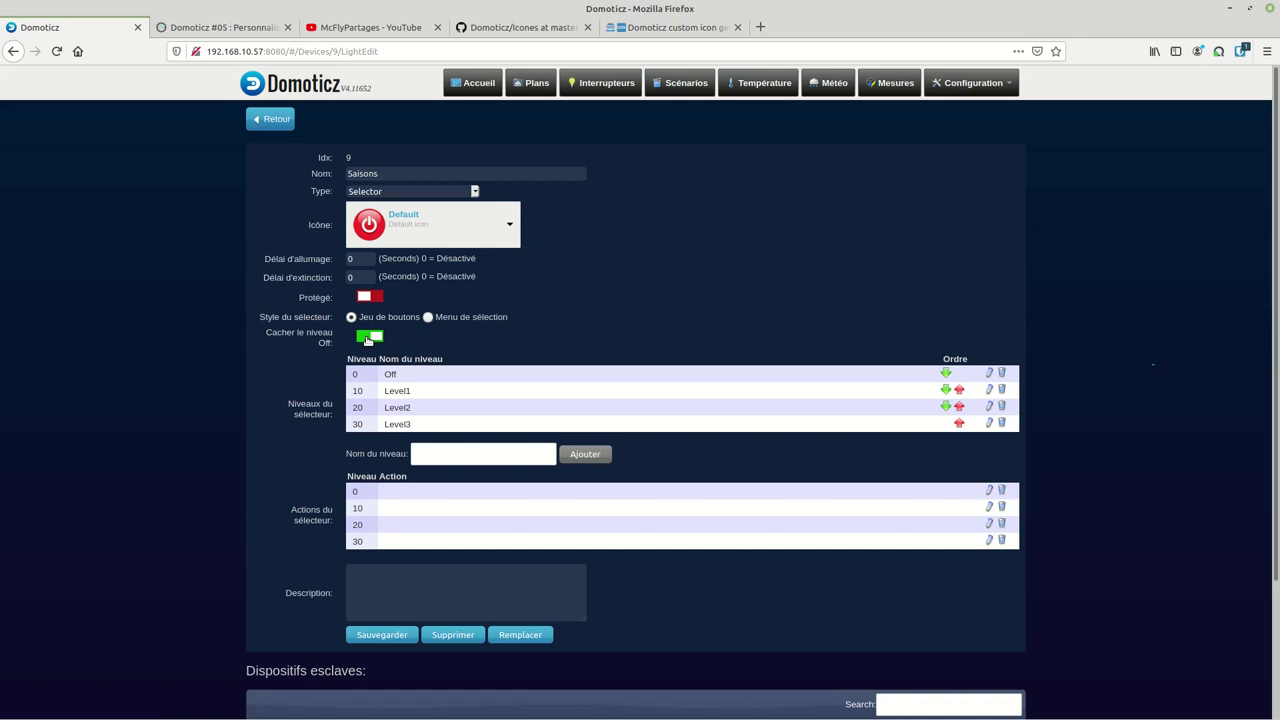
- Rename level 10 of the Saisons selector to Hiver
left_click(989, 390)
left_click_drag(624, 186, 569, 181)
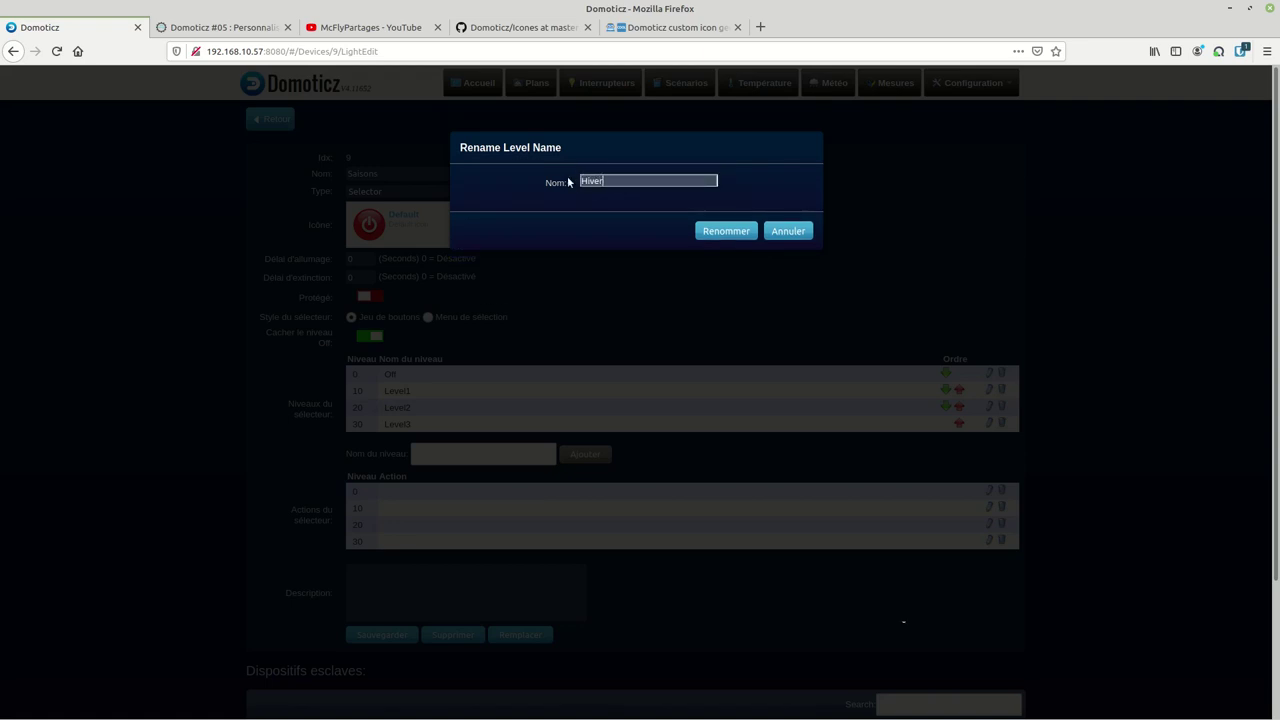
left_click(724, 232)
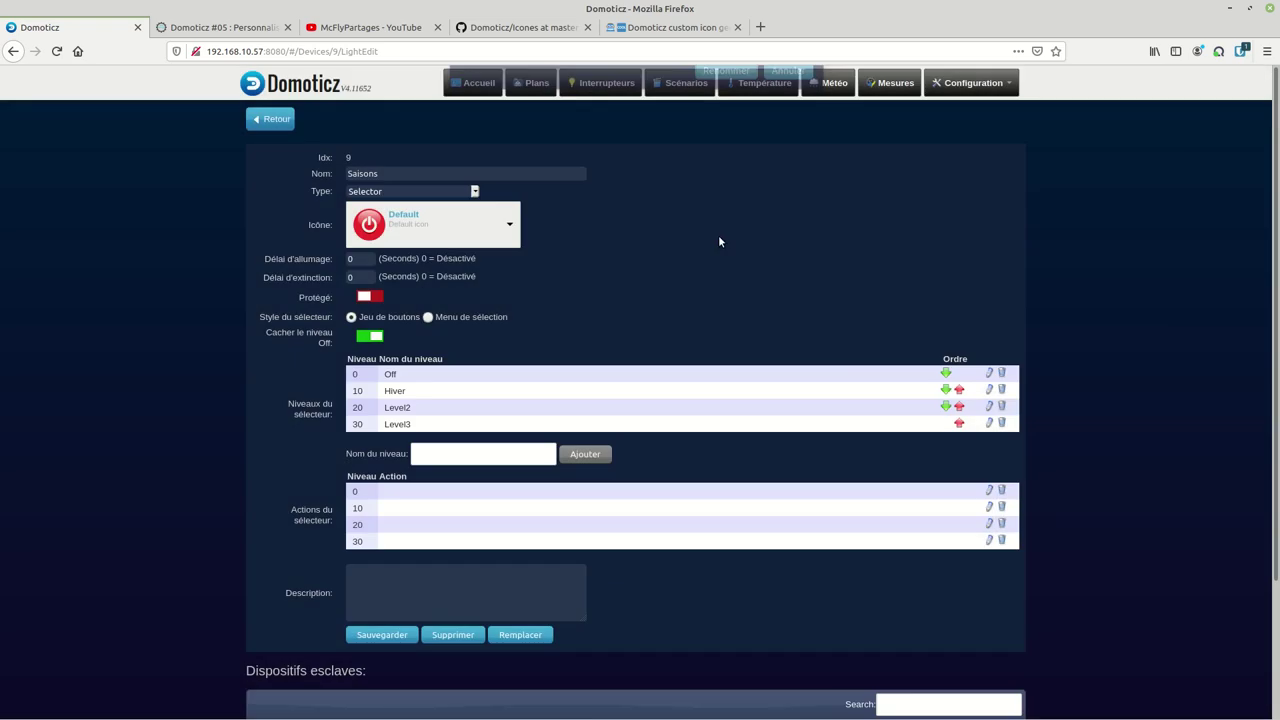
- Rename level 20 of the Saisons selector to Printemps
left_click(989, 406)
left_click_drag(630, 194, 555, 184)
key("BackSpace")
type("P")
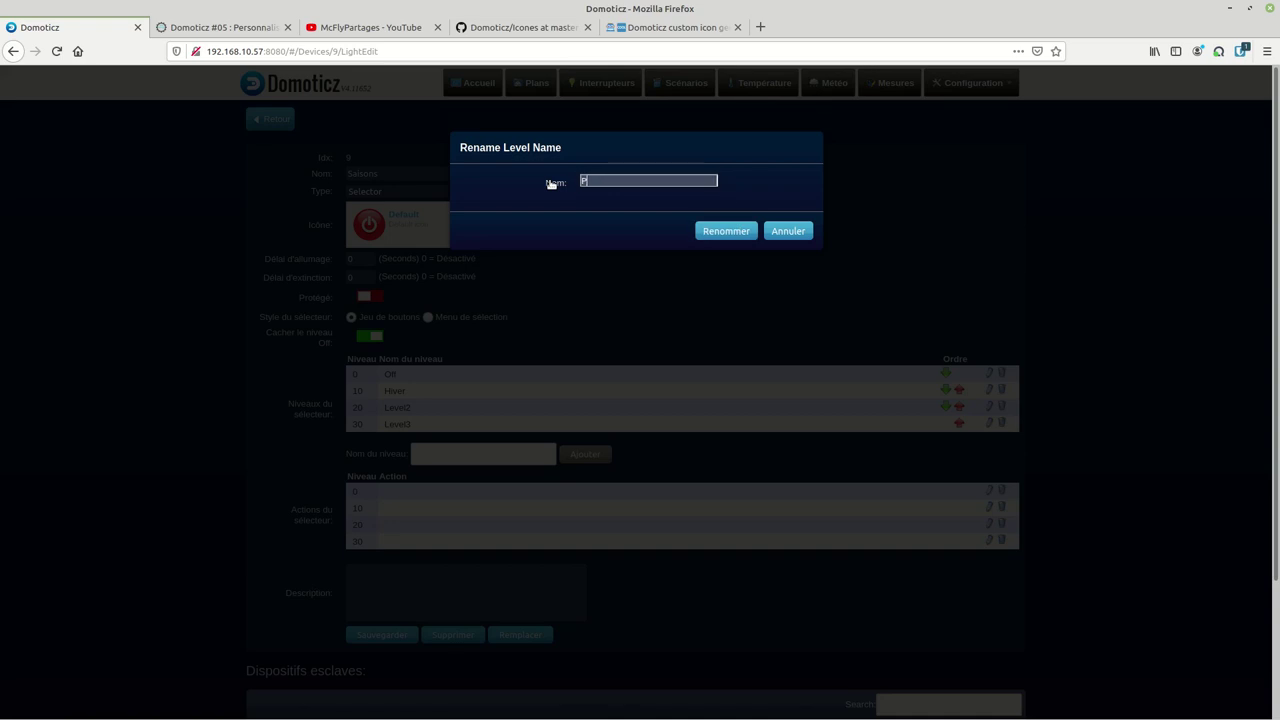
type("rintemps")
left_click(712, 237)
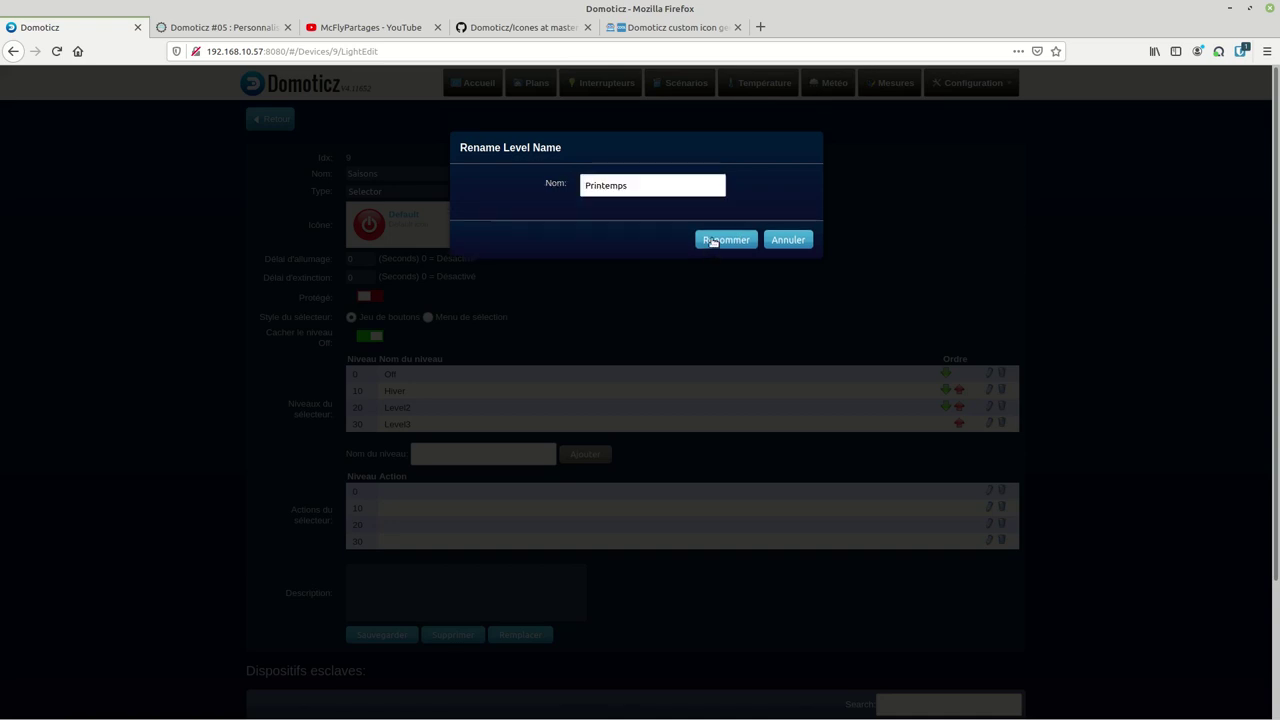
- Rename level 30 of the Saisons selector to Ete
left_click(989, 422)
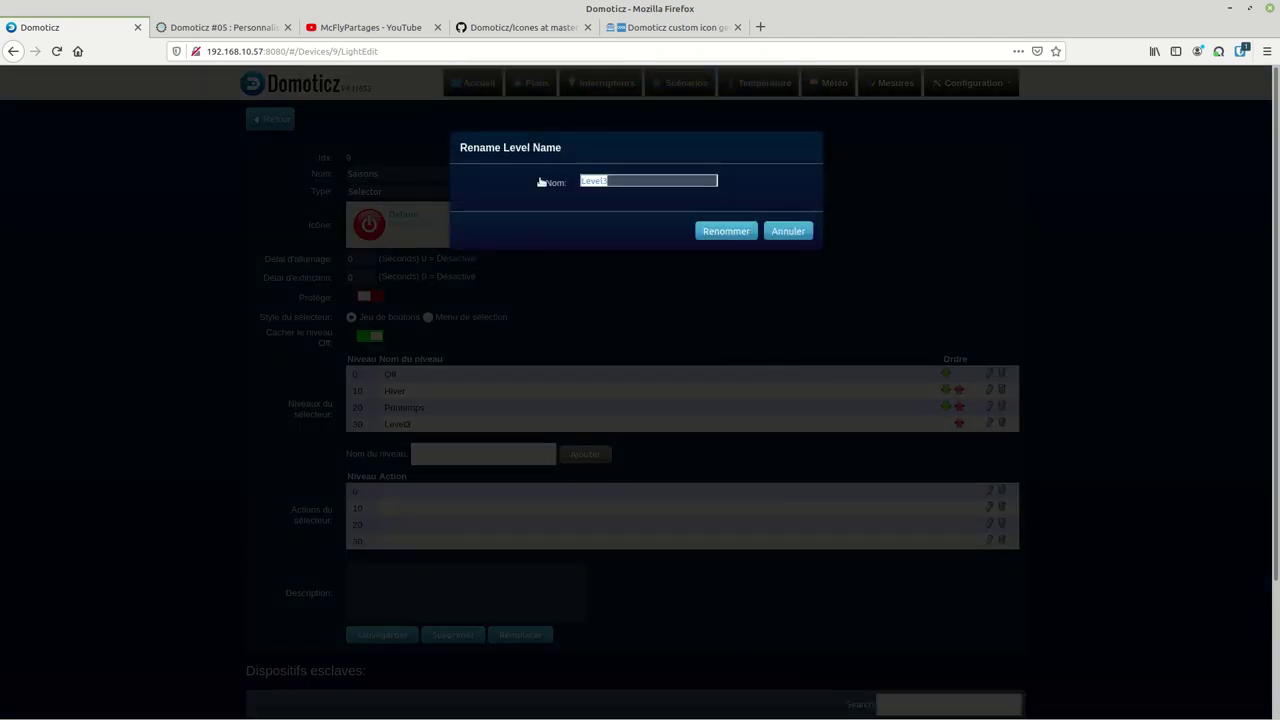
type("Ete")
left_click(709, 235)
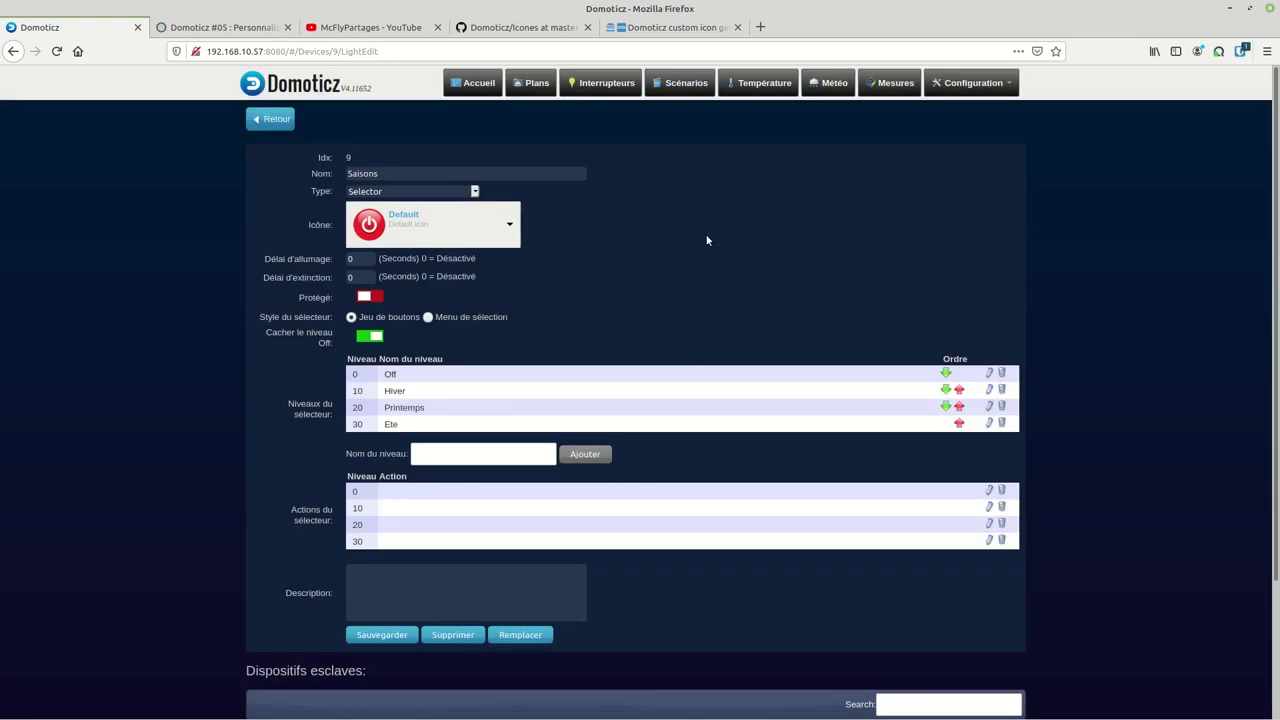
- Add a fourth season level named Automne to the selector and save the Saisons switch
left_click(446, 454)
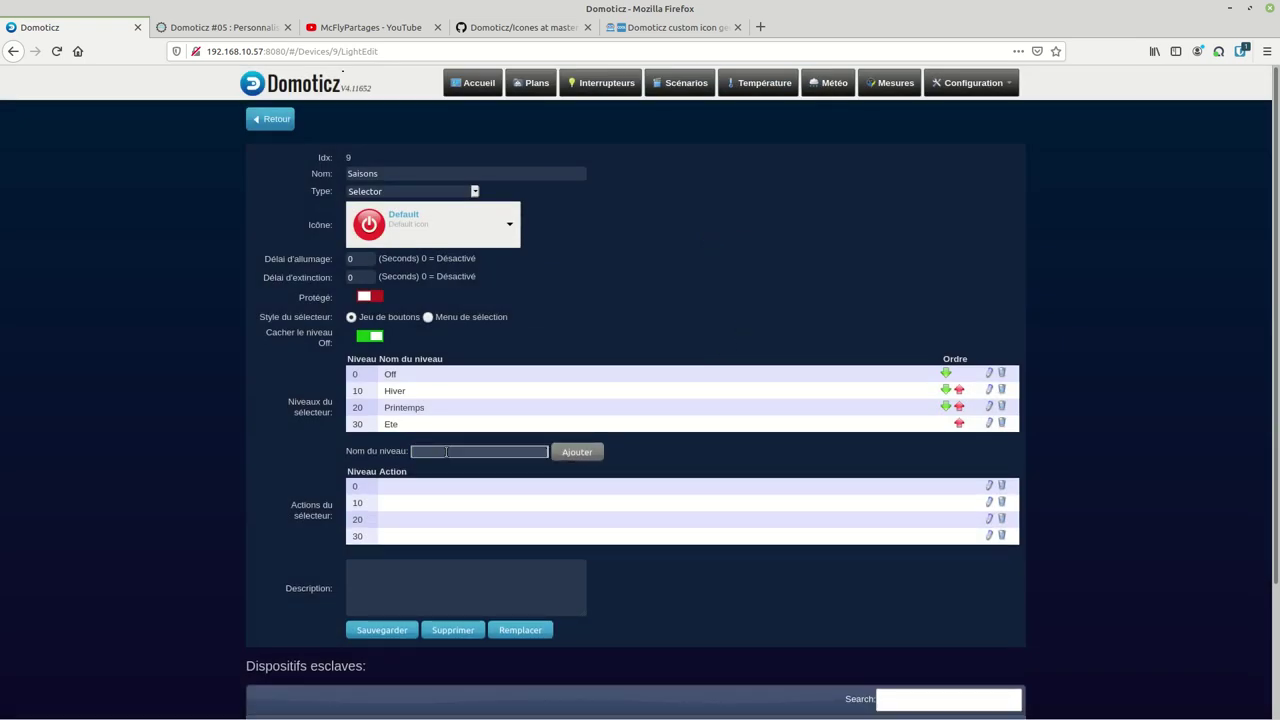
type("Automne")
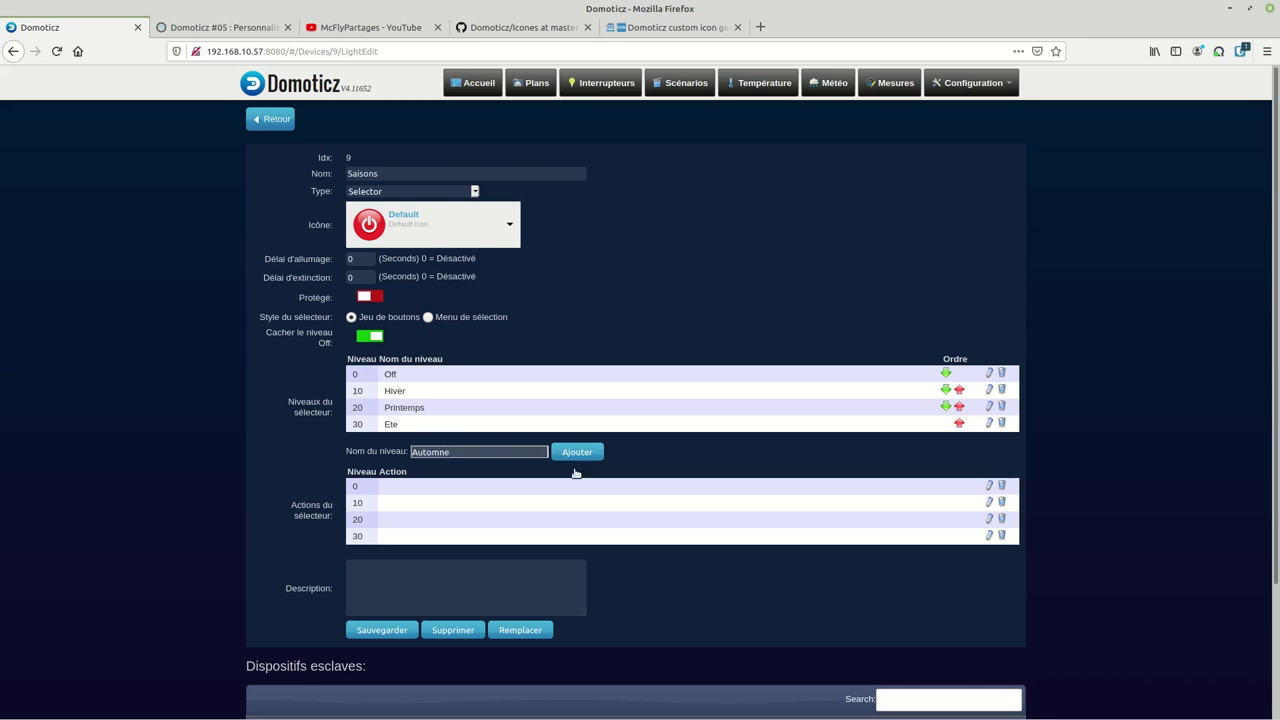
left_click(576, 454)
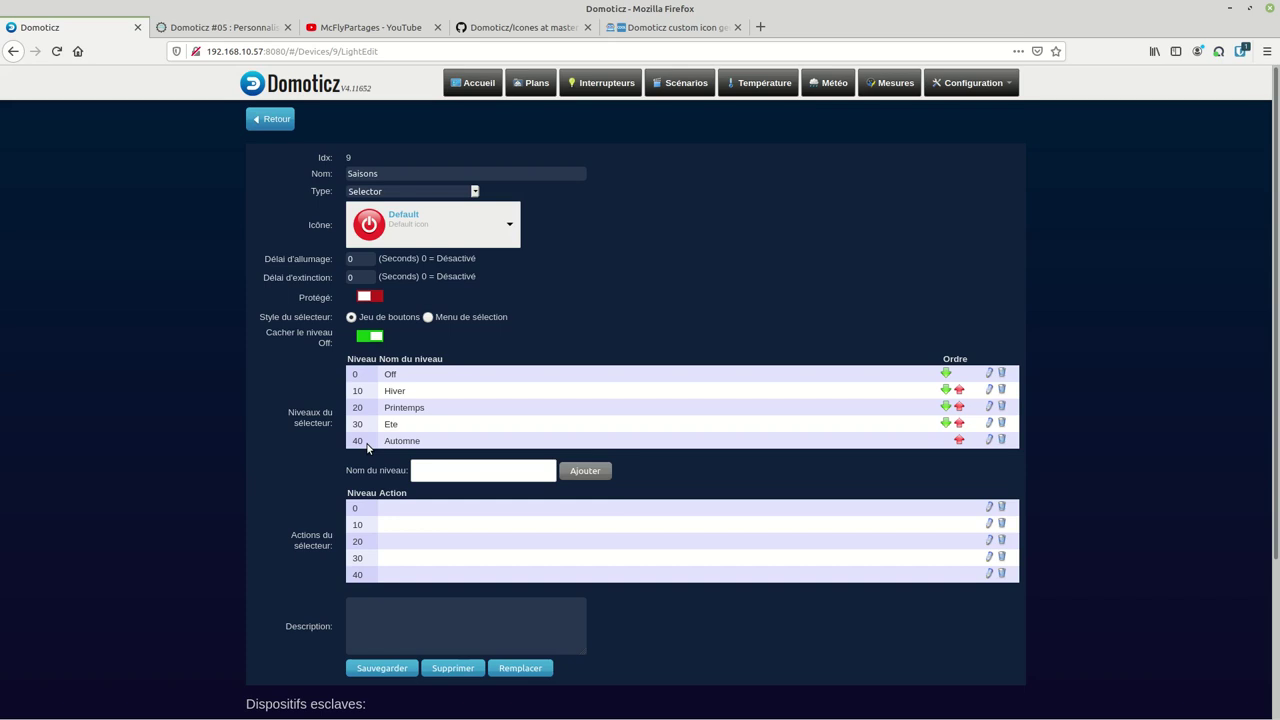
left_click(390, 668)
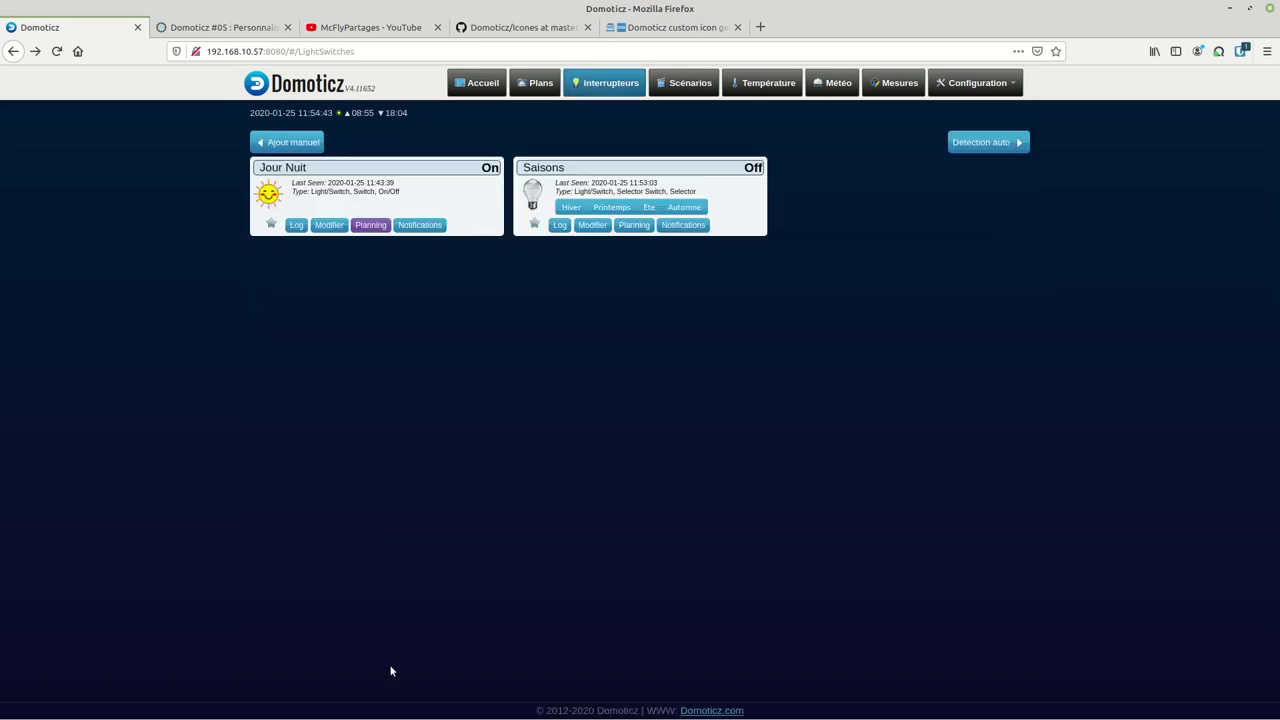
- Try the Hiver, Printemps, Ete and Automne levels of the Saisons switch, ending on Ete
left_click(574, 209)
left_click(611, 207)
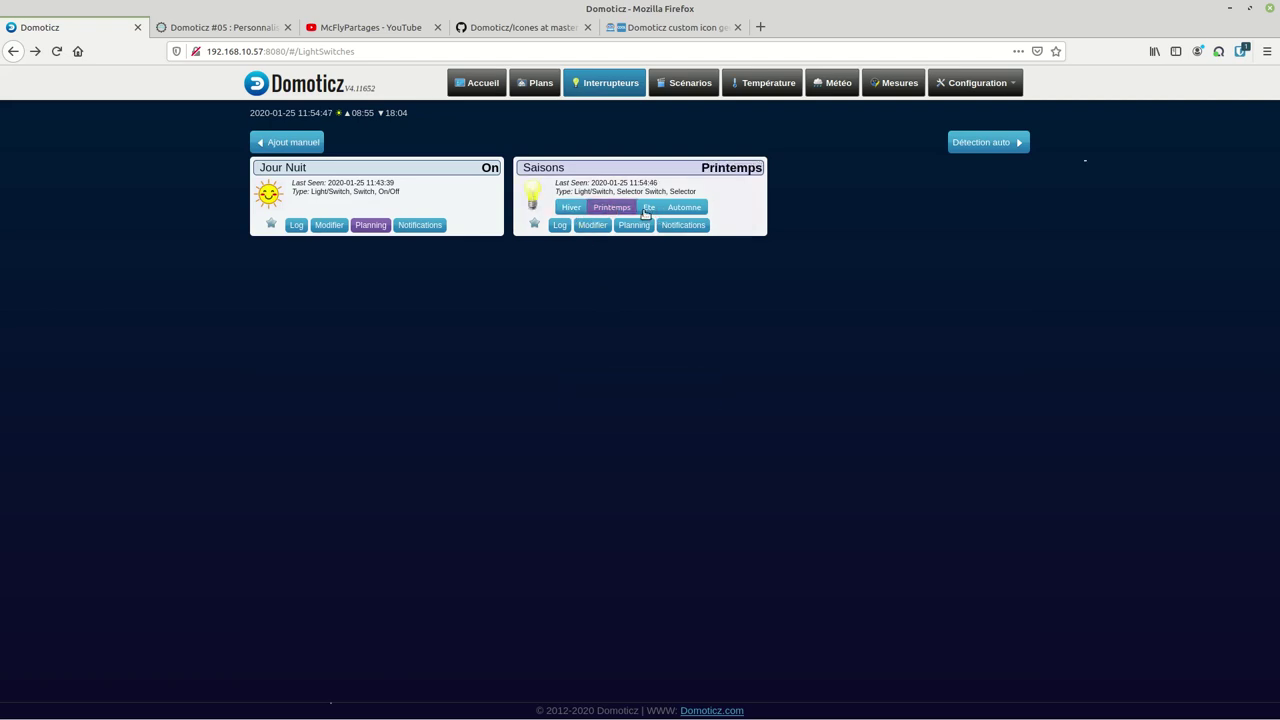
left_click(649, 207)
left_click(684, 207)
left_click(650, 208)
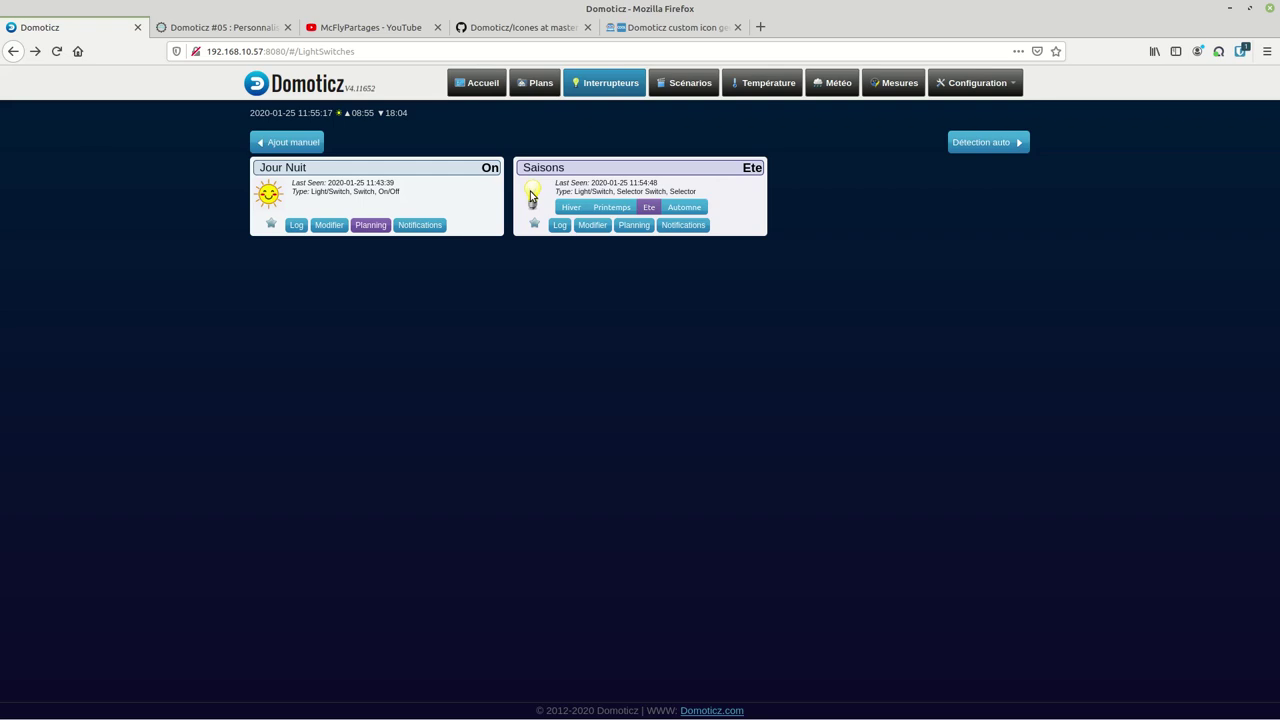
- Switch to the McFlyPartages Domoticz repository on GitHub and open its DzVents folder
left_click(518, 27)
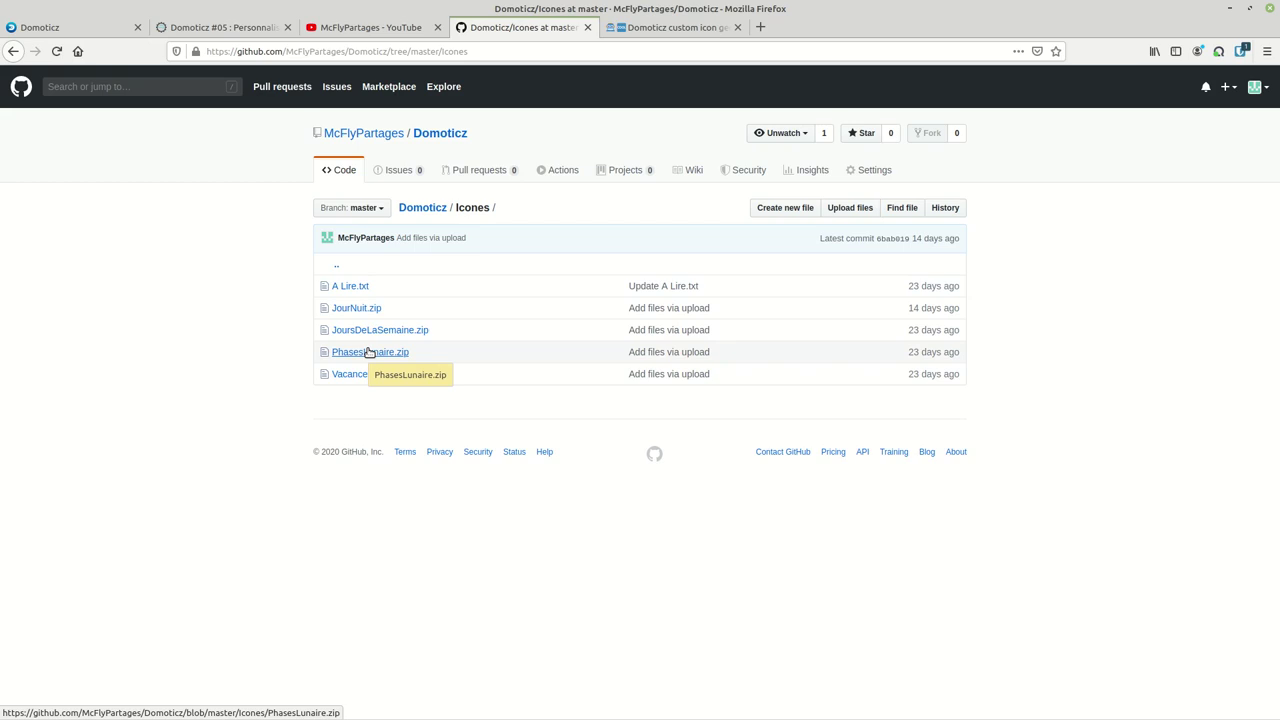
left_click(422, 208)
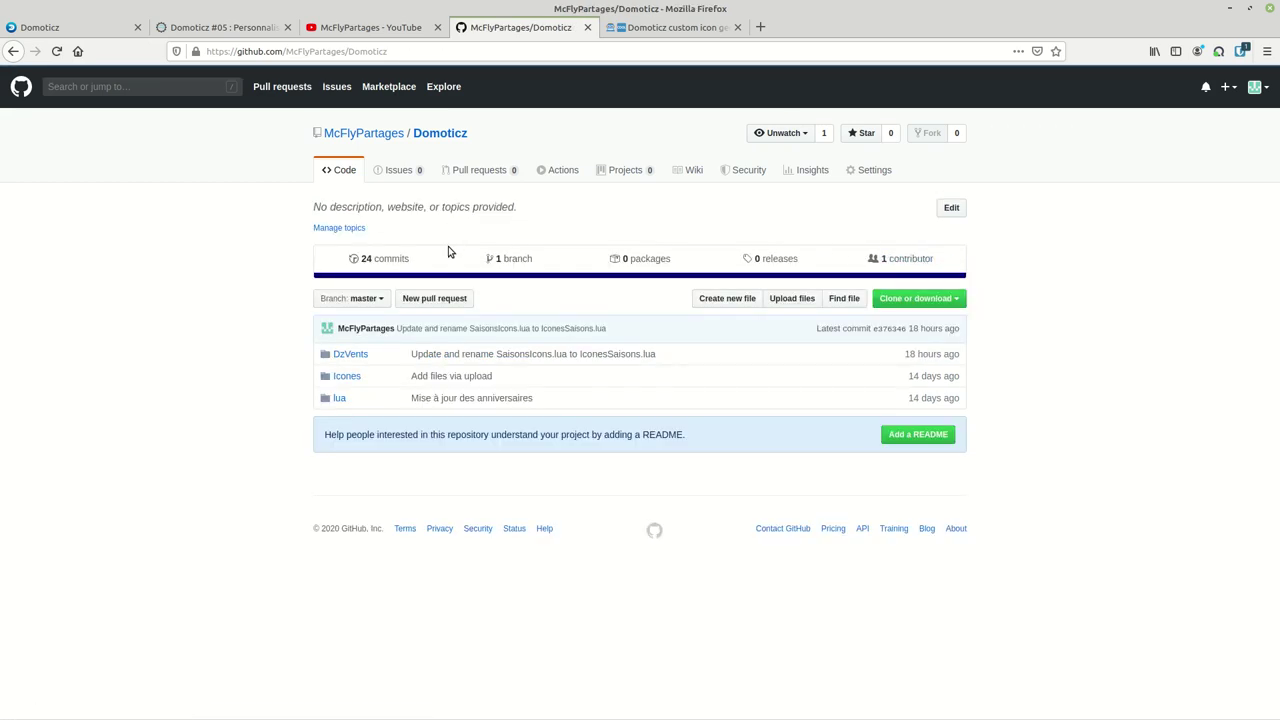
left_click(356, 357)
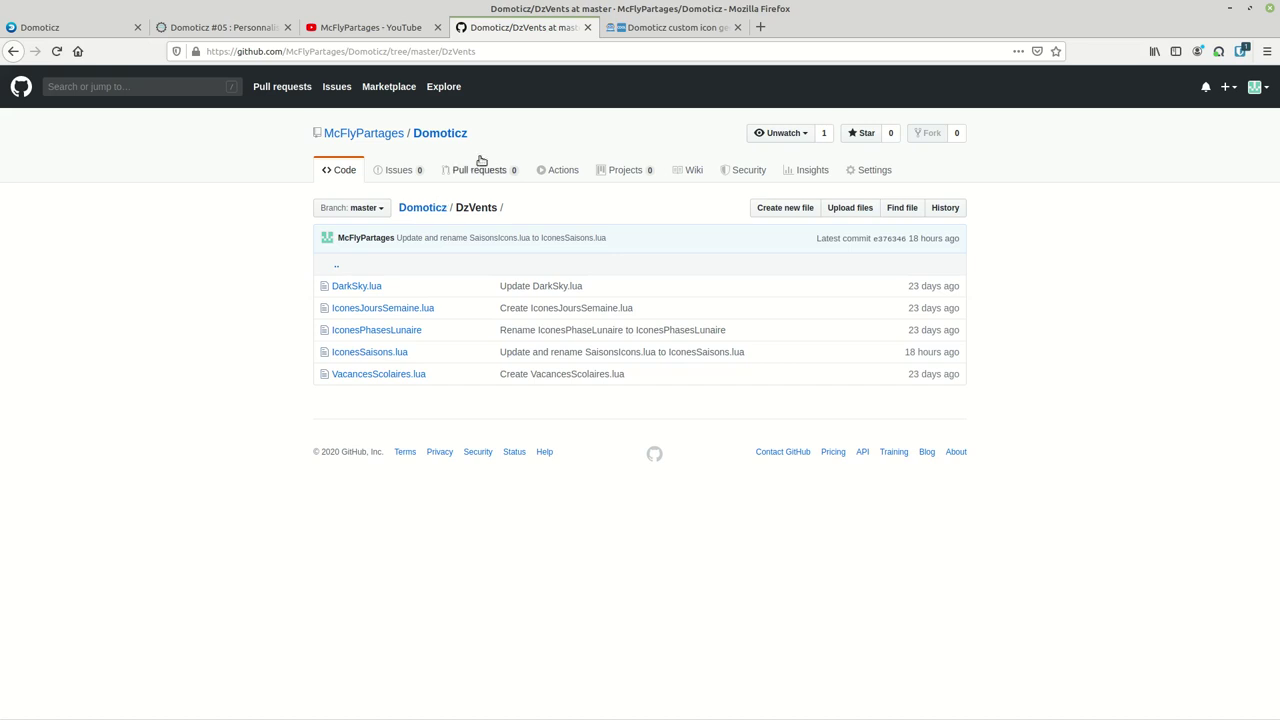
key("ctrl+alt+t")
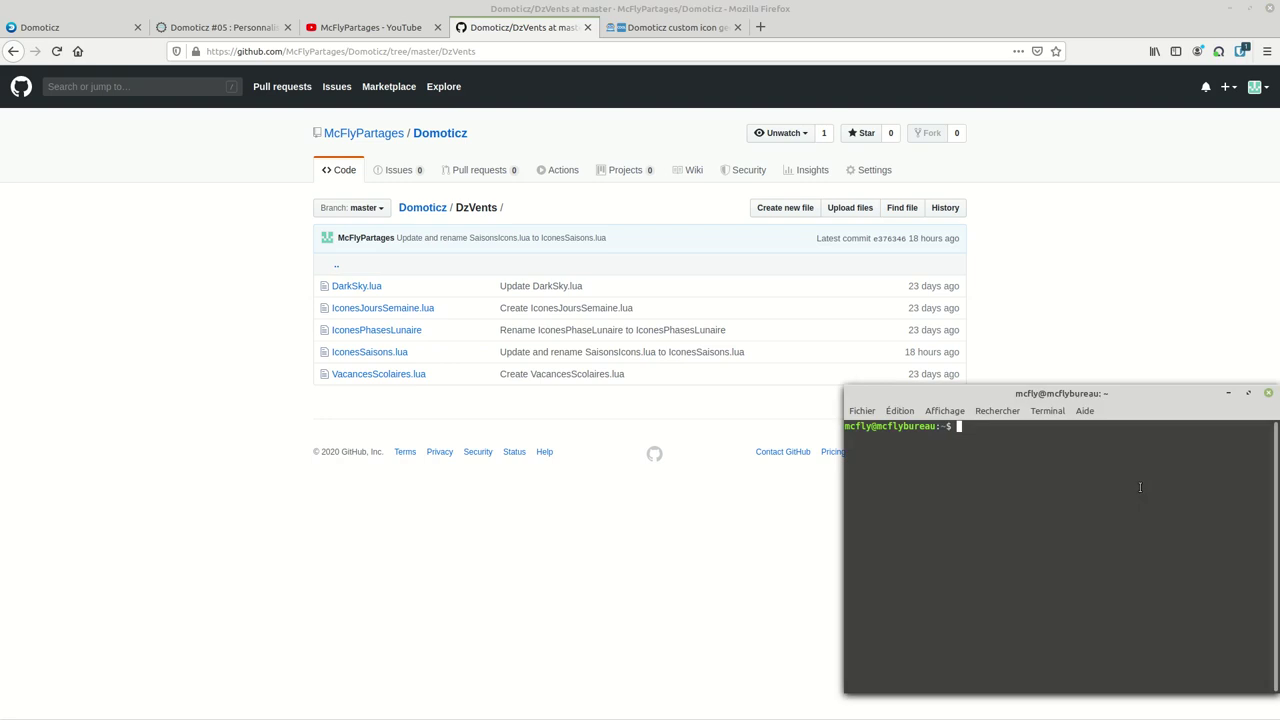
left_click_drag(1095, 393, 717, 318)
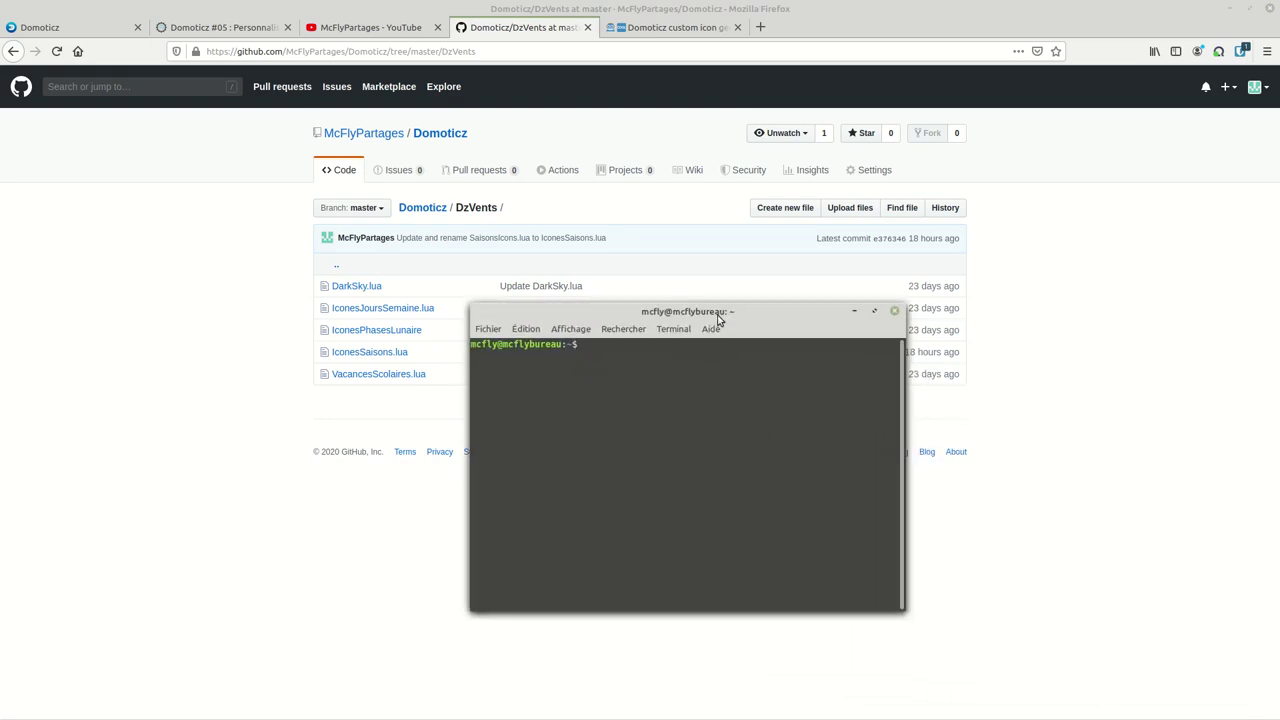
type("ssh pi@192.168.10.57")
key("Return")
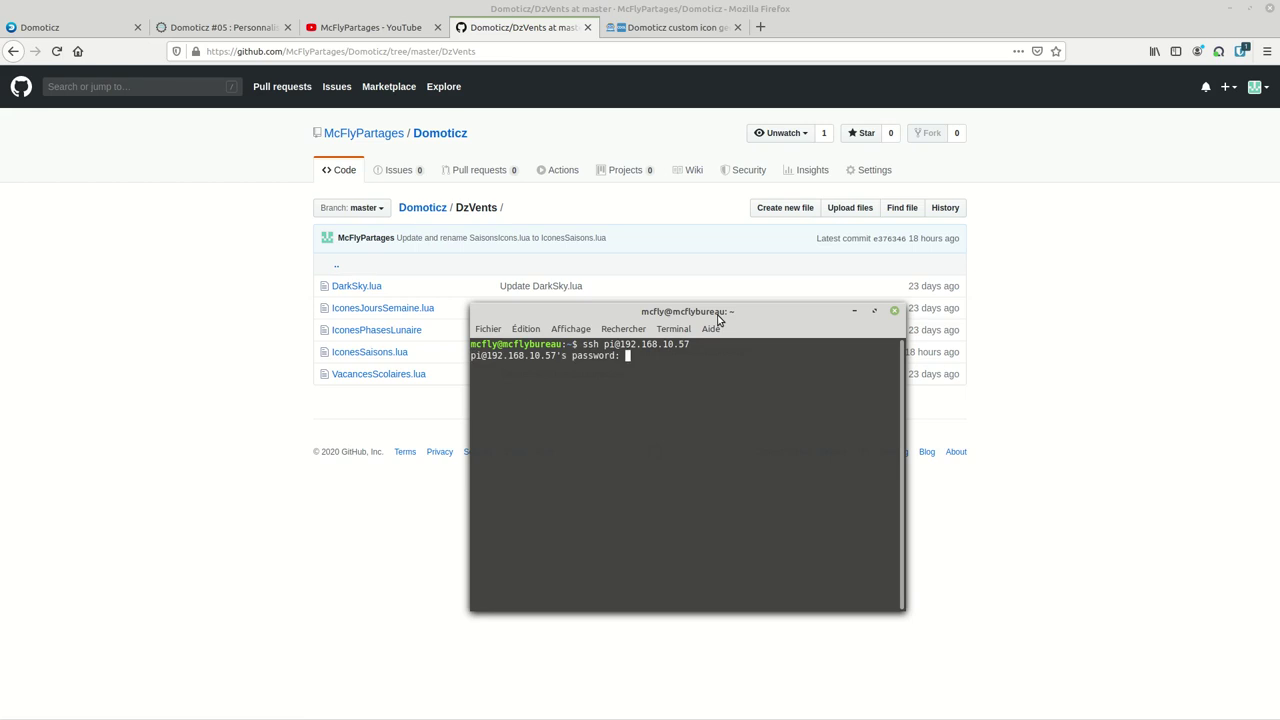
key("Return")
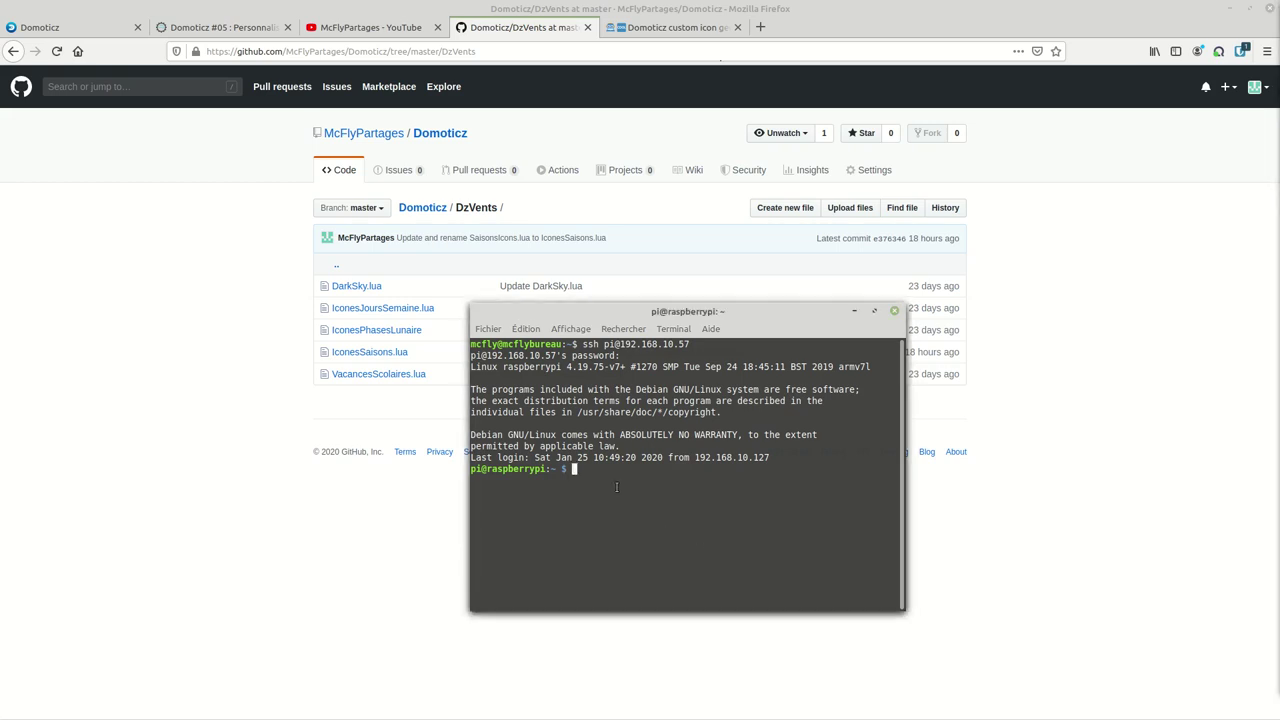
- Change to the ~/domoticz/scripts/dzVents/scripts/ directory on the Raspberry Pi
right_click(616, 488)
left_click(651, 571)
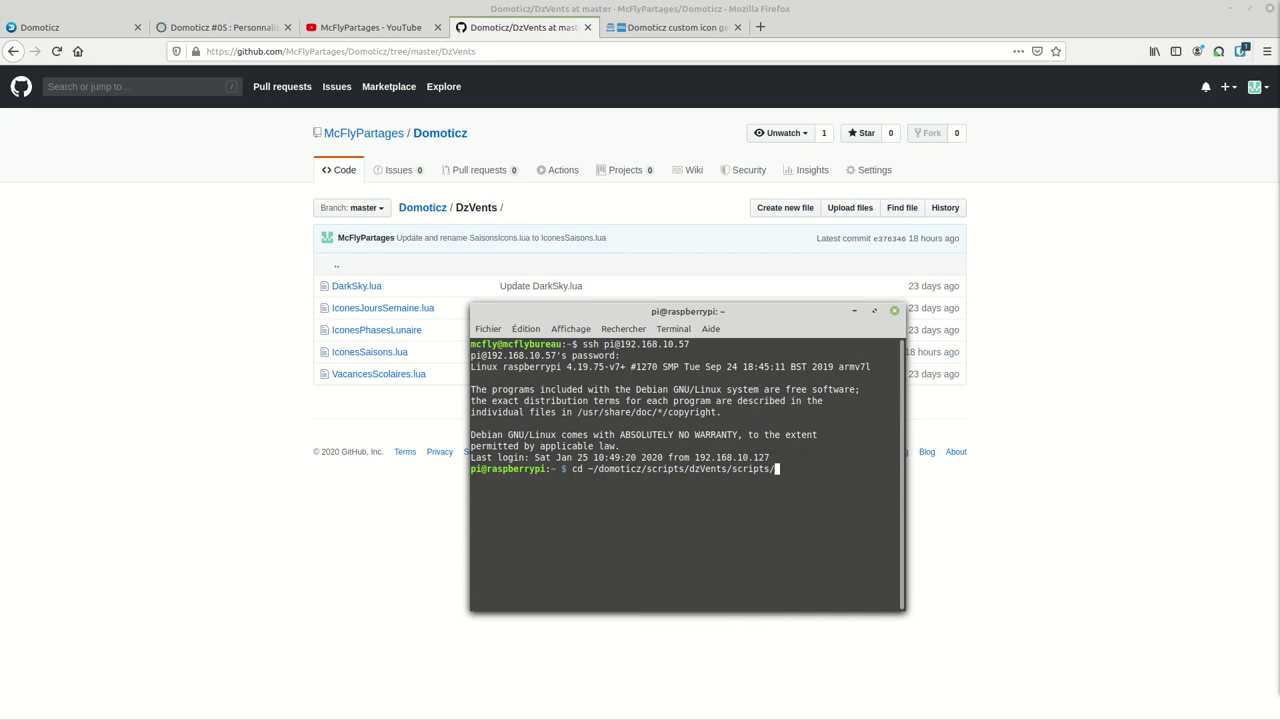
key("Return")
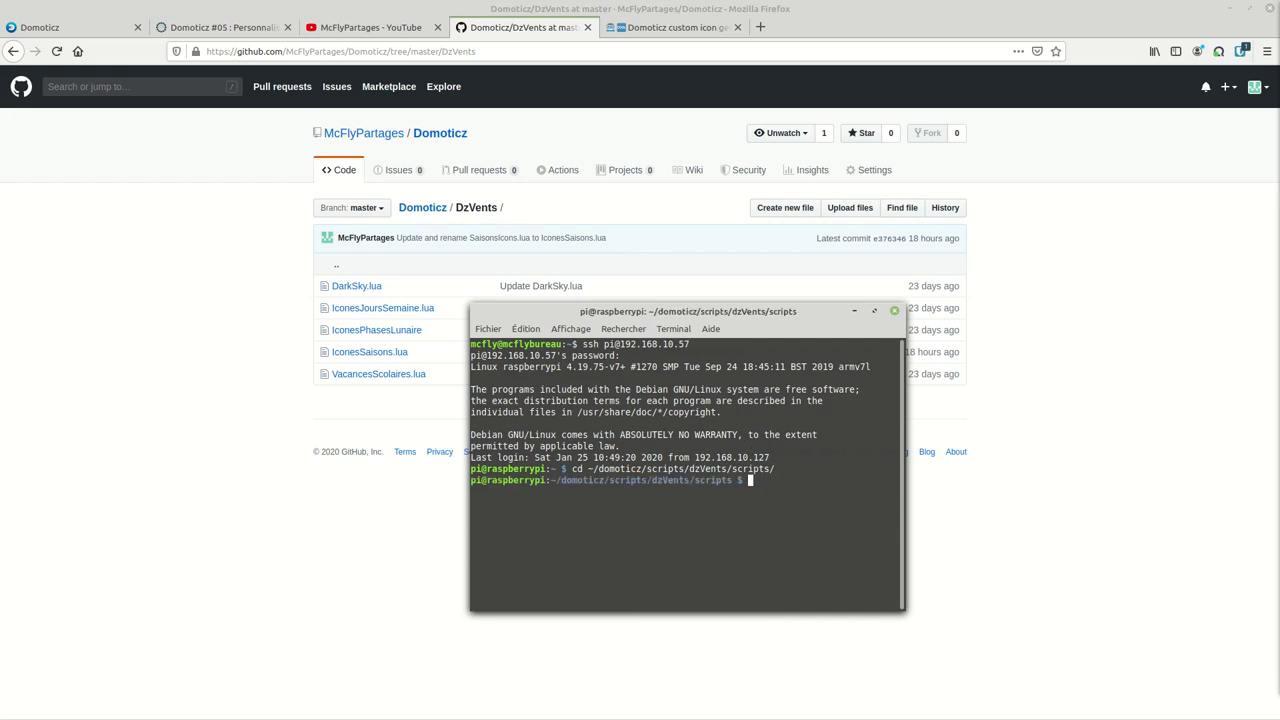
- Open IconesSaisons.lua in nano to check its content, and exit the editor
type("nano IconesSaisons.lua")
key("Return")
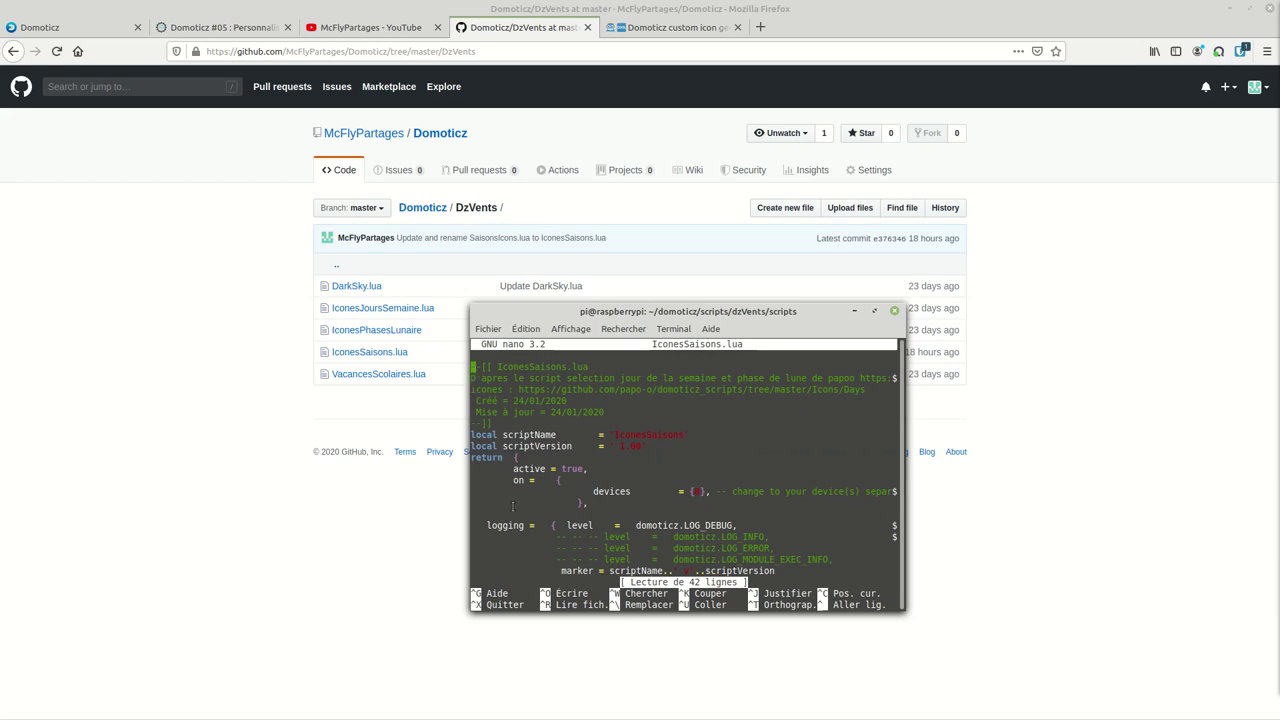
key("ctrl+x")
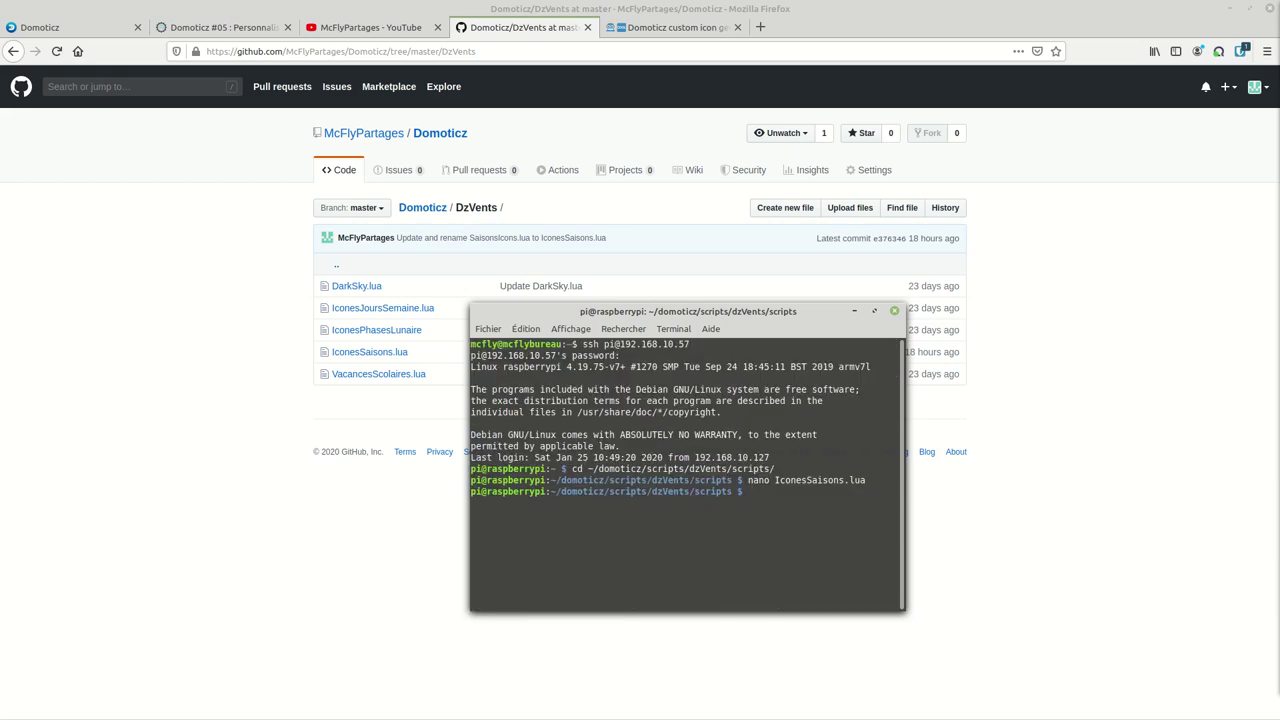
- Delete the existing IconesSaisons.lua file with rm -R, correcting the command if it is mistyped
type("rm")
key("BackSpace")
key("BackSpace")
key("BackSpace")
type("tm -R I")
key("Tab")
key("Return")
key("Up")
key("Left")
key("Left")
key("Left")
key("Left")
key("Left")
key("Left")
key("Left")
key("Left")
key("Left")
key("Left")
key("Left")
key("Left")
key("Left")
key("Left")
key("Left")
key("Left")
key("Left")
key("Left")
key("Left")
key("Left")
key("Left")
key("Left")
key("BackSpace")
type("r")
key("Return")
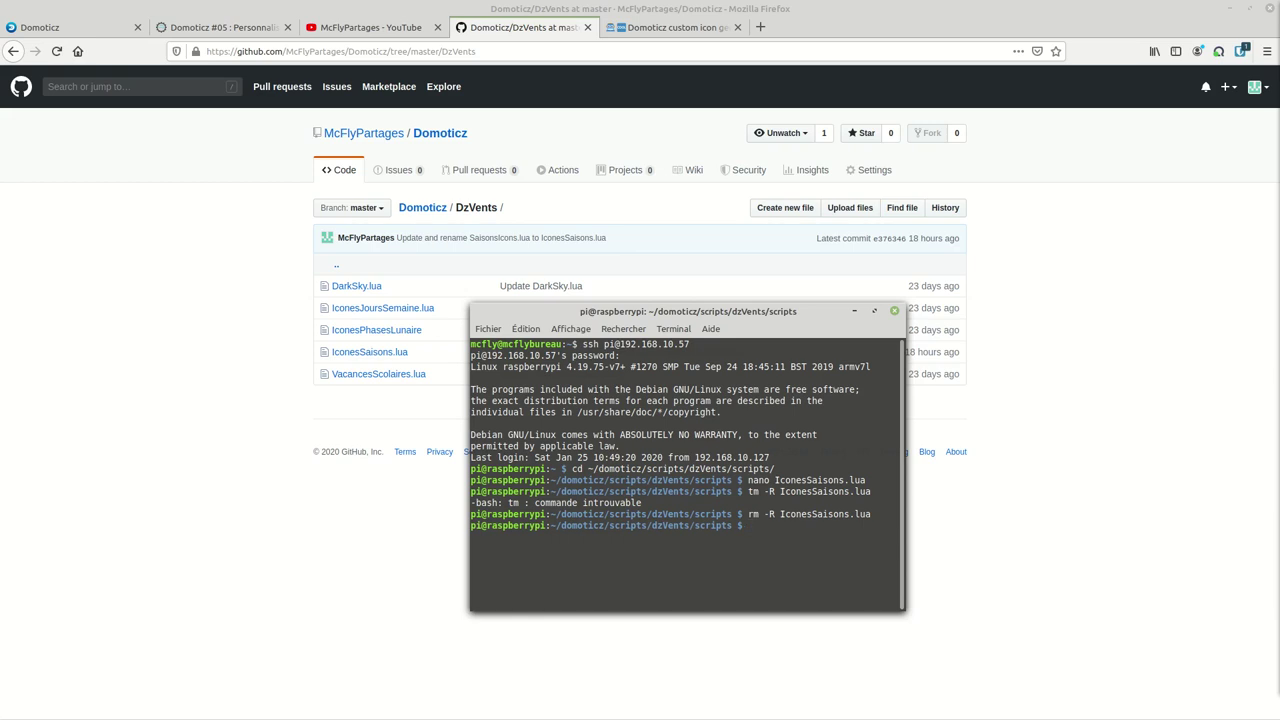
- Start a new, empty IconesSaisons.lua file in nano
key("Up")
key("Up")
key("Up")
key("Return")
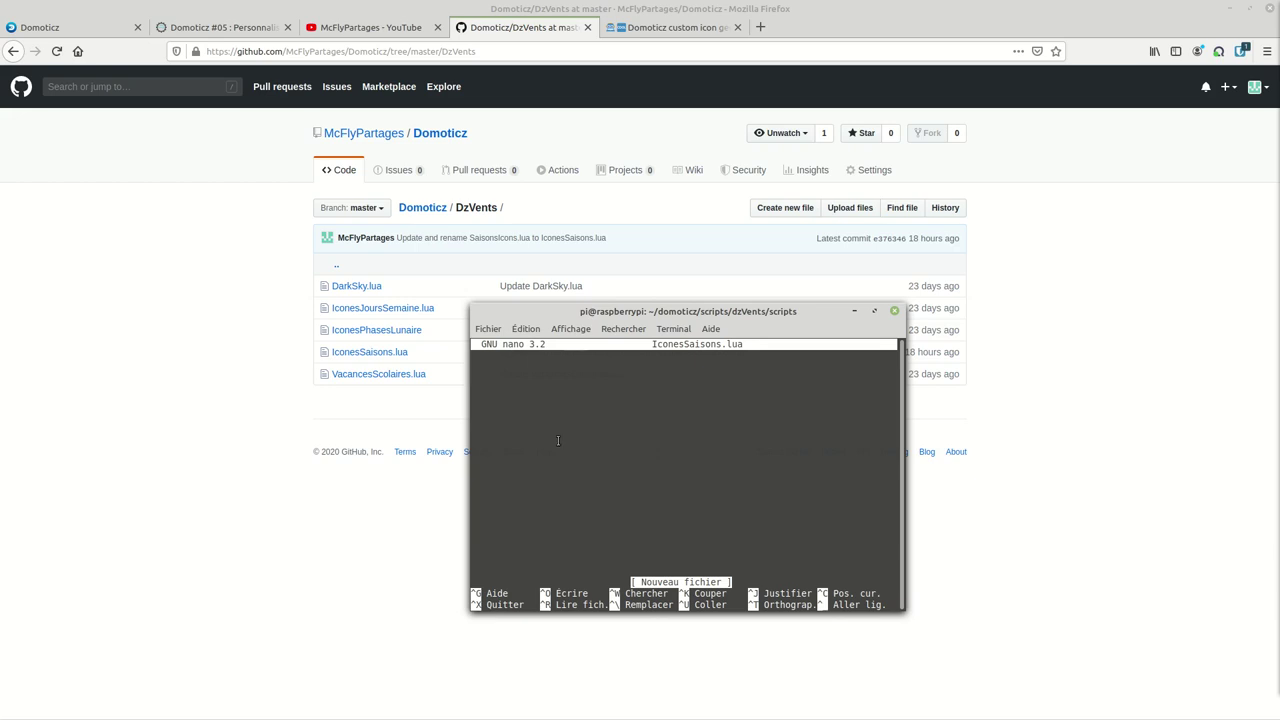
- Copy the full IconesSaisons.lua code from the GitHub DzVents folder and paste it into the new nano file
left_click(350, 355)
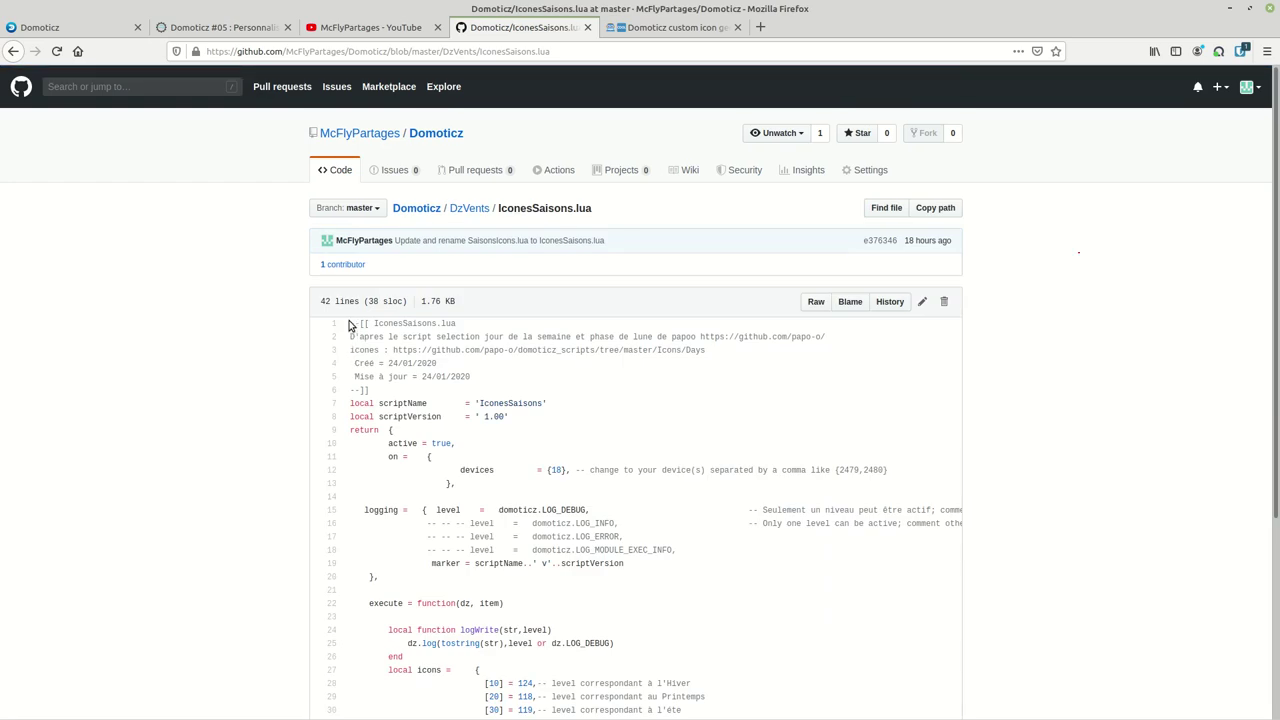
left_click_drag(350, 325, 731, 603)
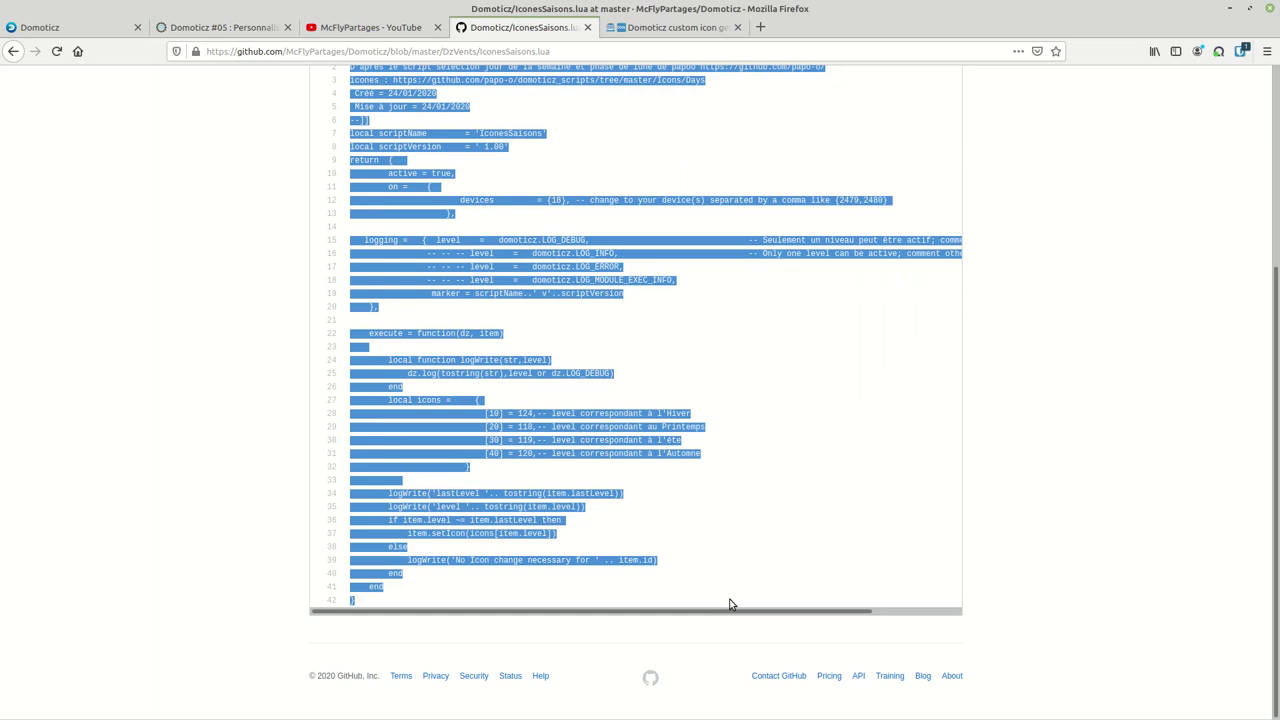
right_click(369, 413)
left_click(396, 425)
key("alt+Tab")
right_click(550, 378)
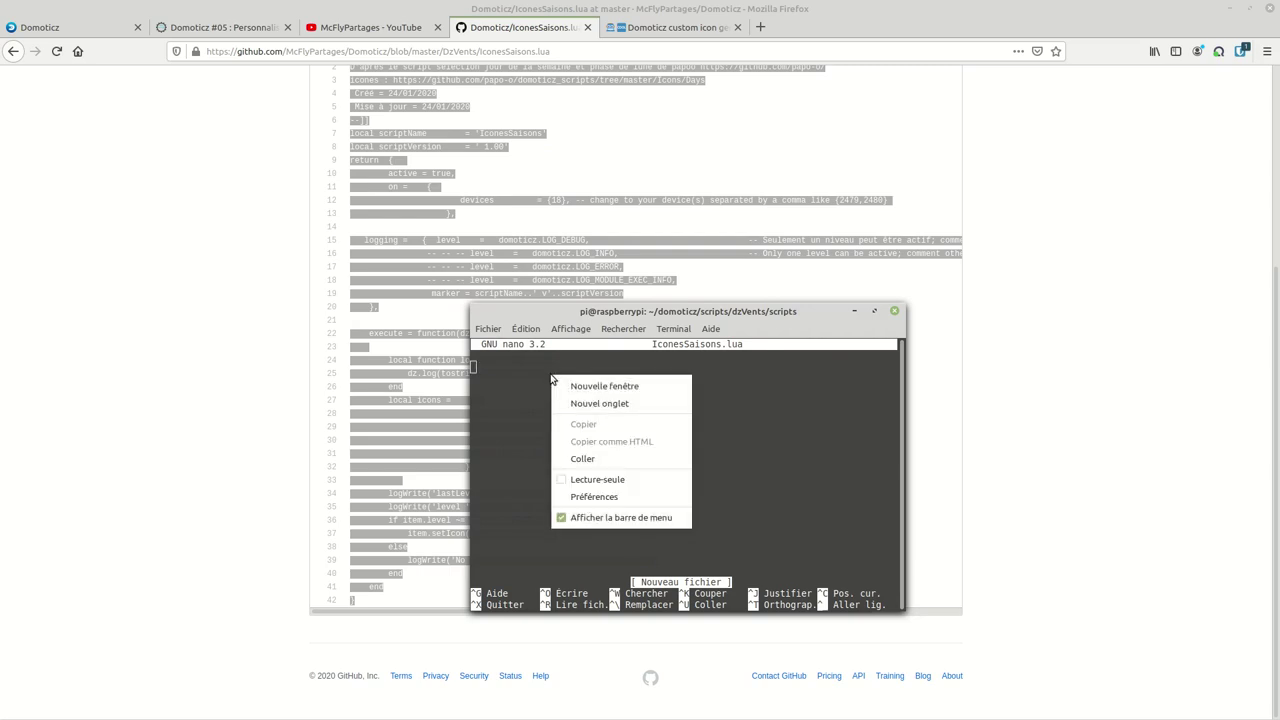
left_click(582, 458)
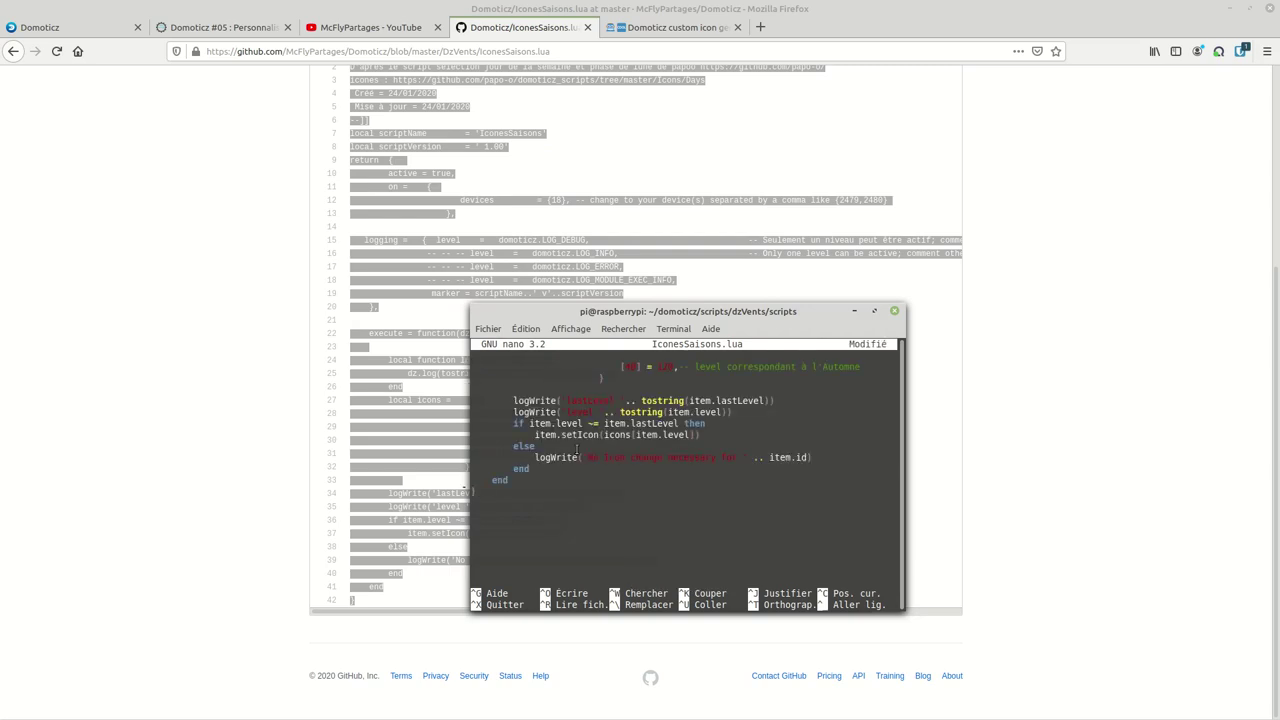
- Enlarge the terminal and clear the sample device ID 18 from the script's devices line
double_click(694, 318)
scroll(422, 288, "up", 10)
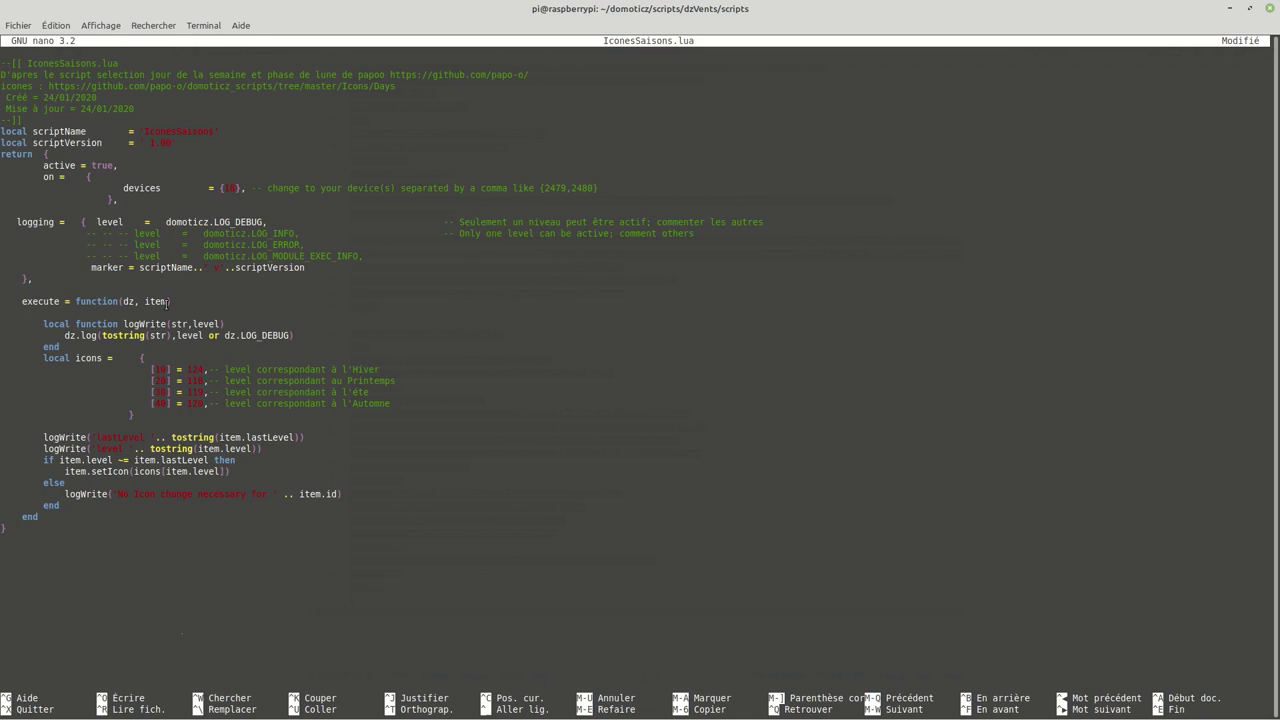
key("Down")
key("Down")
key("Down")
key("Down")
key("Down")
key("Down")
key("Down")
key("Down")
key("Down")
key("Down")
key("Down")
key("Right")
key("Right")
key("Right")
key("Right")
key("Right")
key("Right")
key("Right")
key("BackSpace")
key("BackSpace")
- Restore the terminal size, look up the Saisons switch's Idx in Domoticz, and return to the script in the terminal
double_click(585, 10)
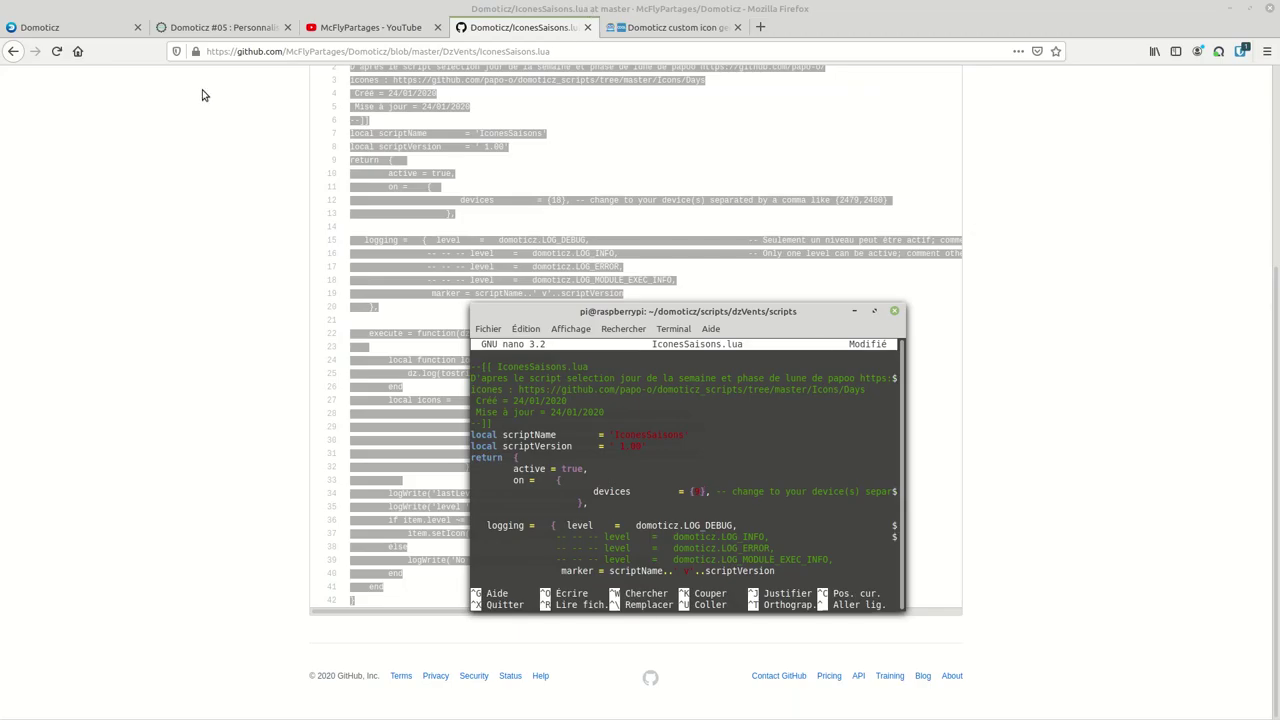
left_click(62, 27)
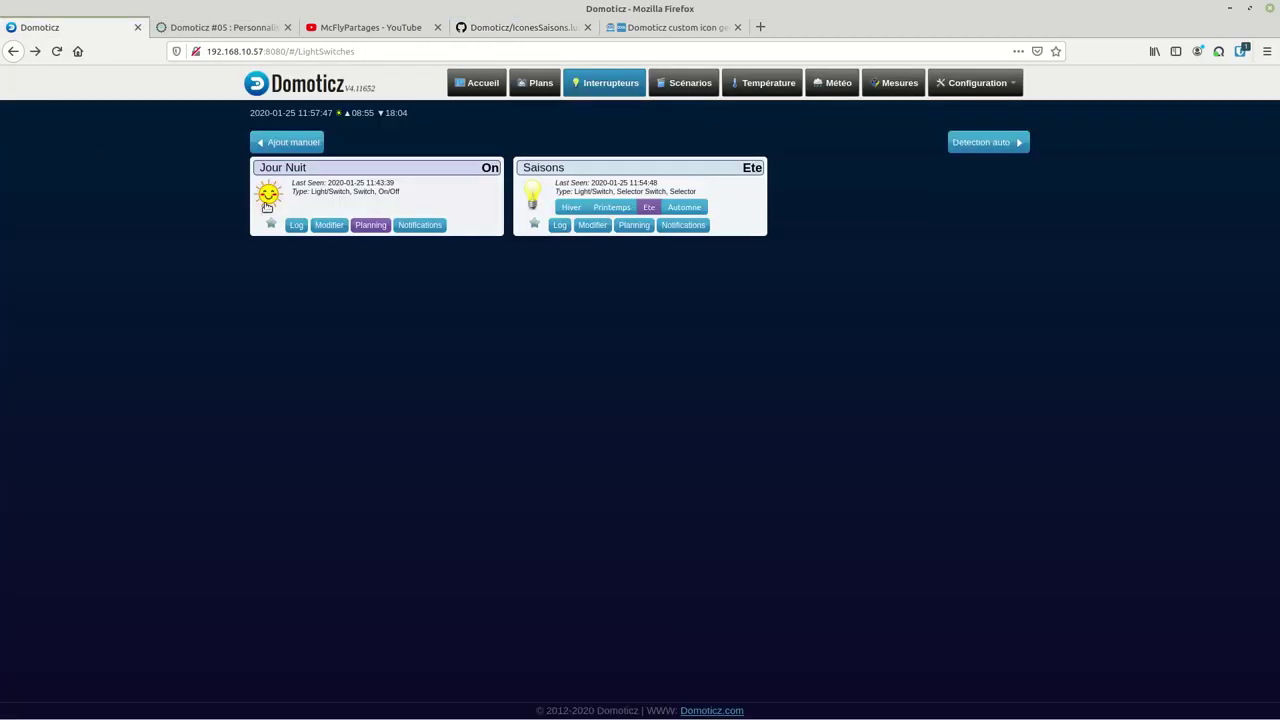
left_click(594, 226)
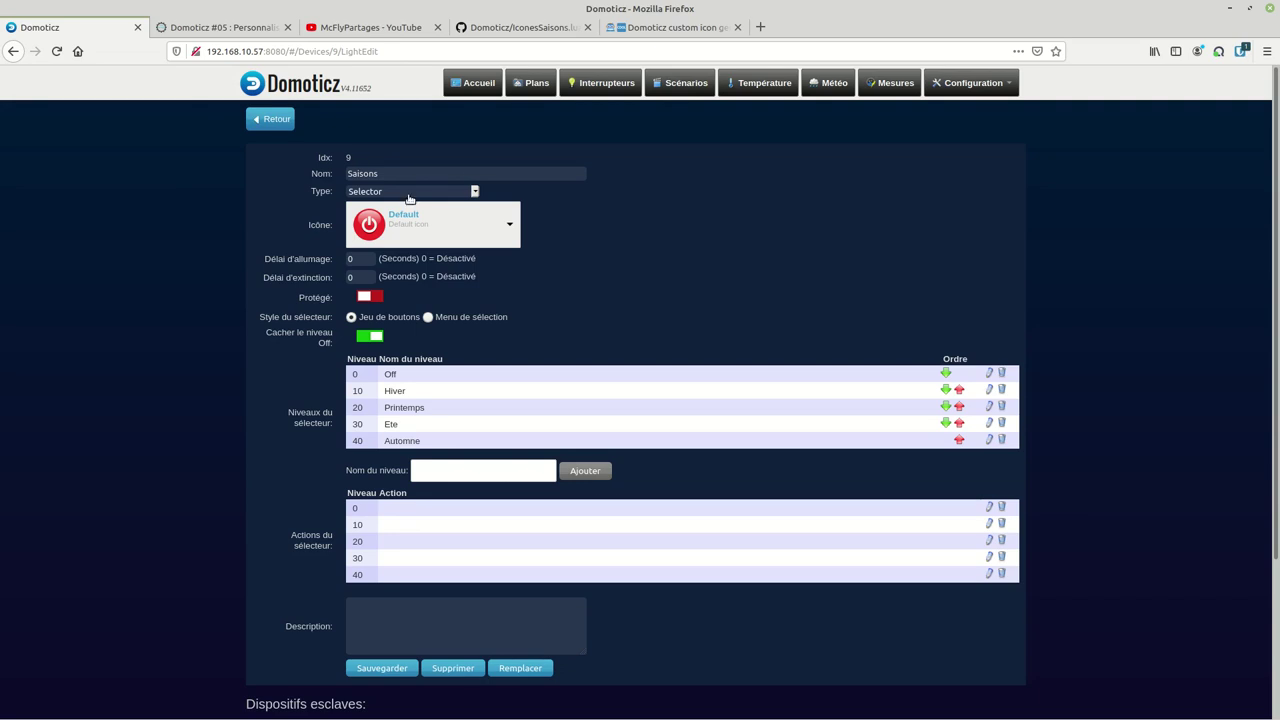
left_click(11, 52)
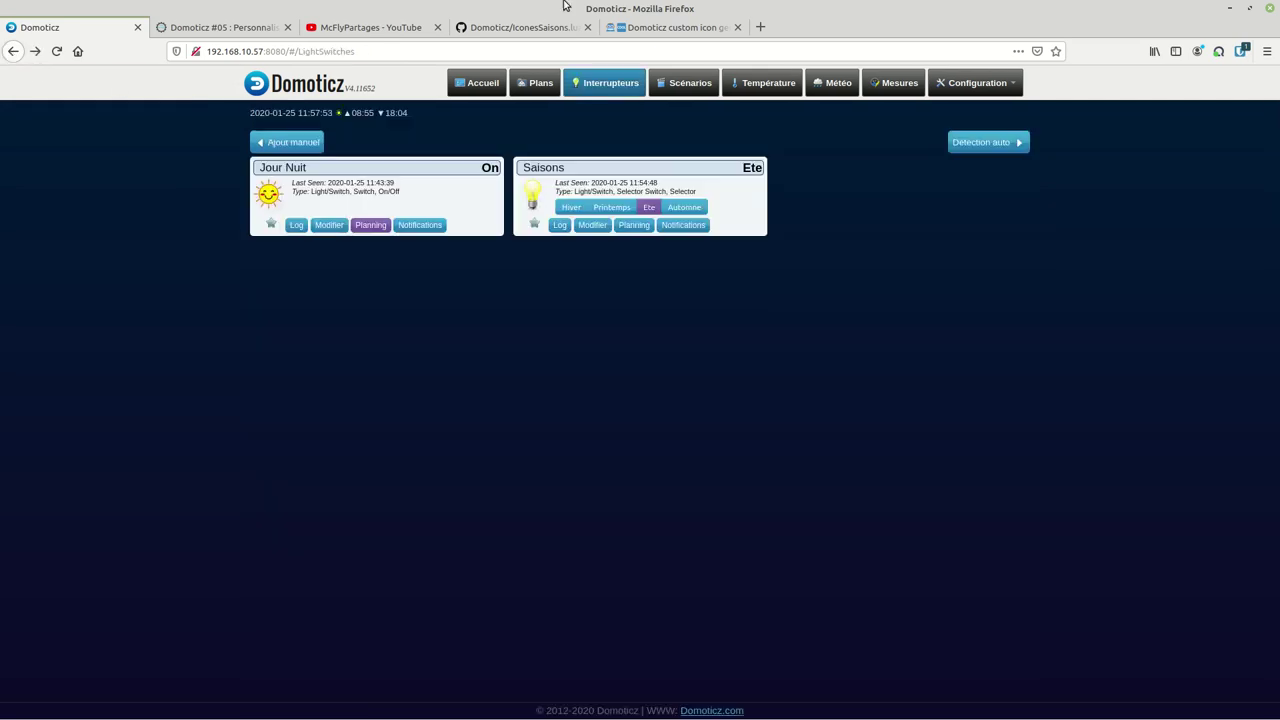
key("alt+Tab")
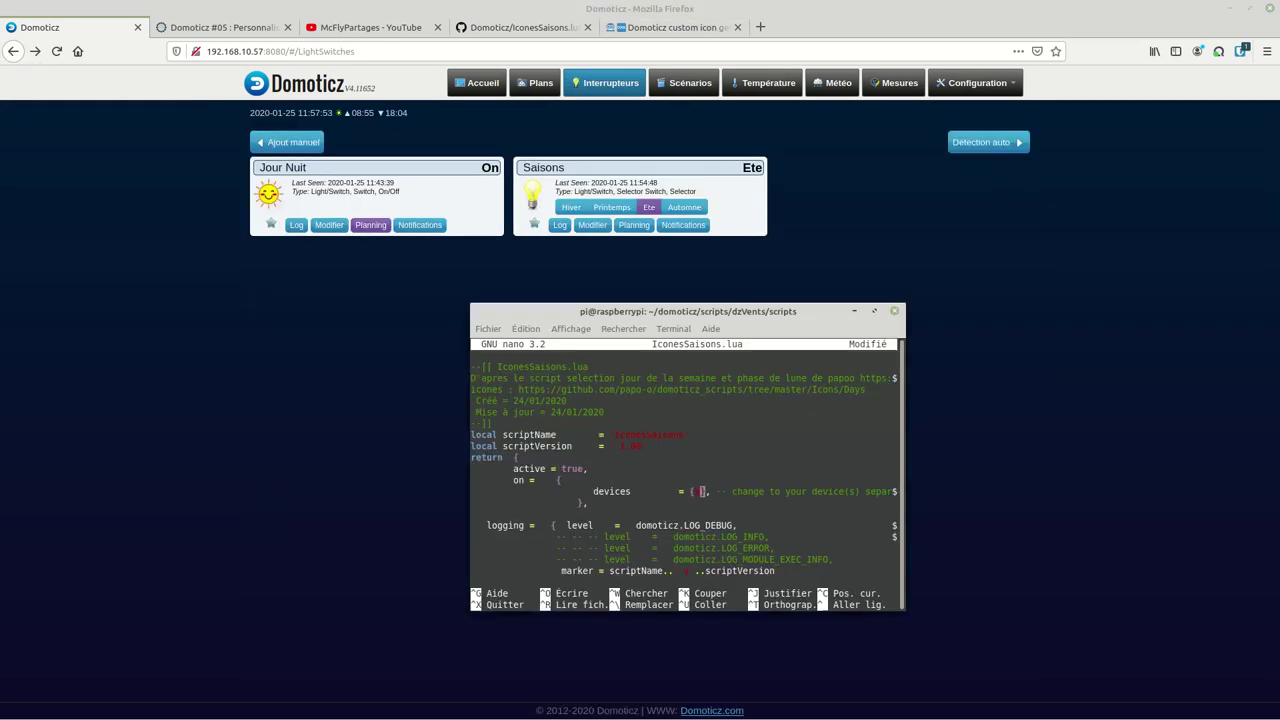
- Move and enlarge the terminal window, then save IconesSaisons.lua and exit nano
left_click_drag(750, 312, 568, 160)
left_click_drag(723, 454, 816, 664)
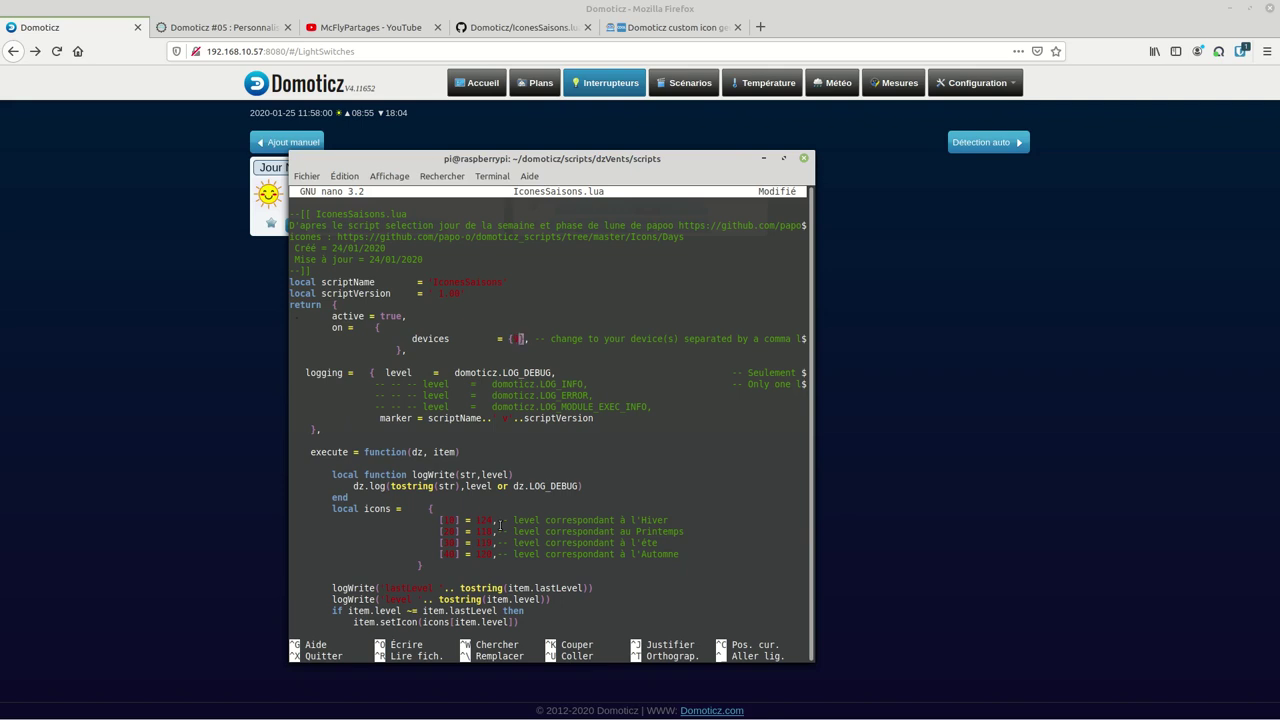
key("ctrl+x")
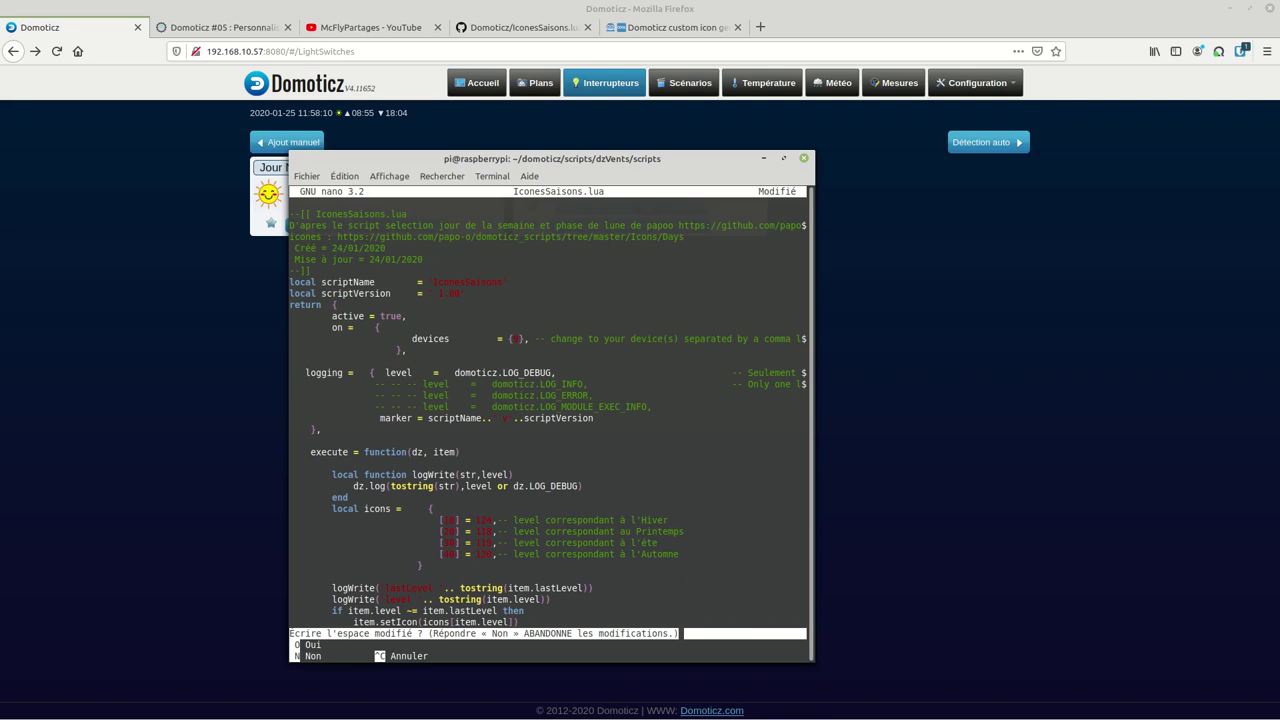
key("o")
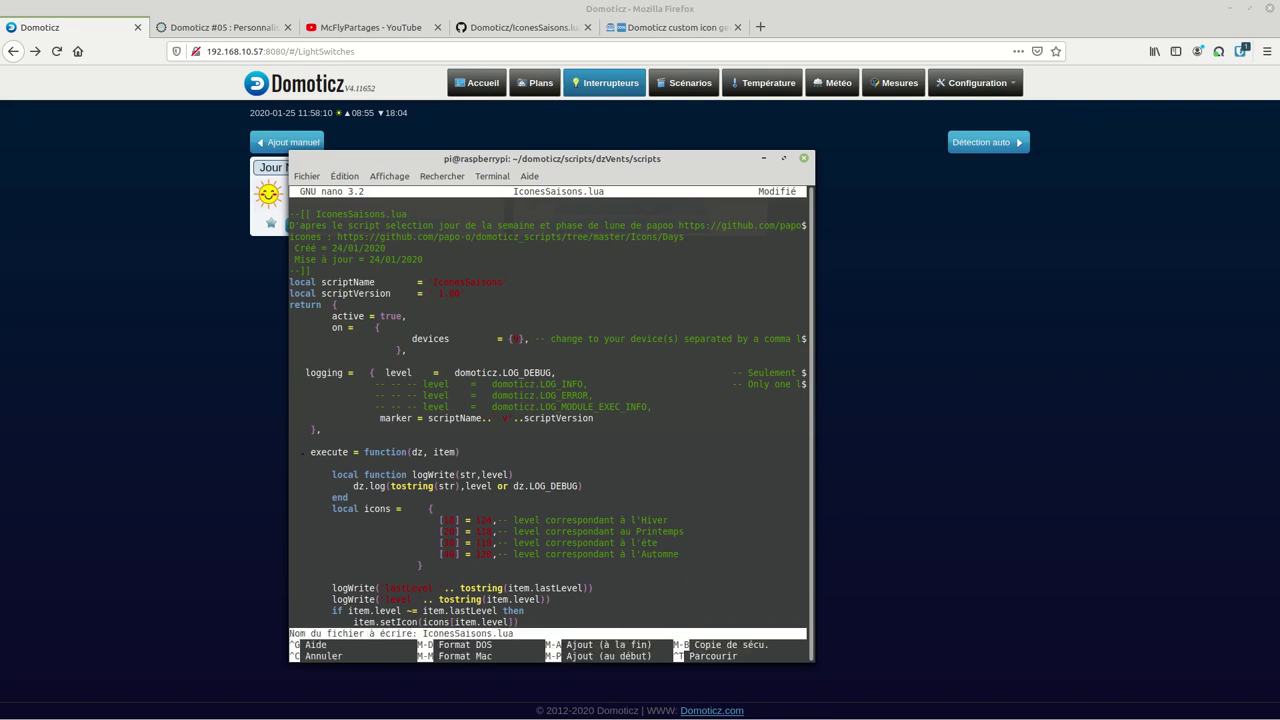
key("Return")
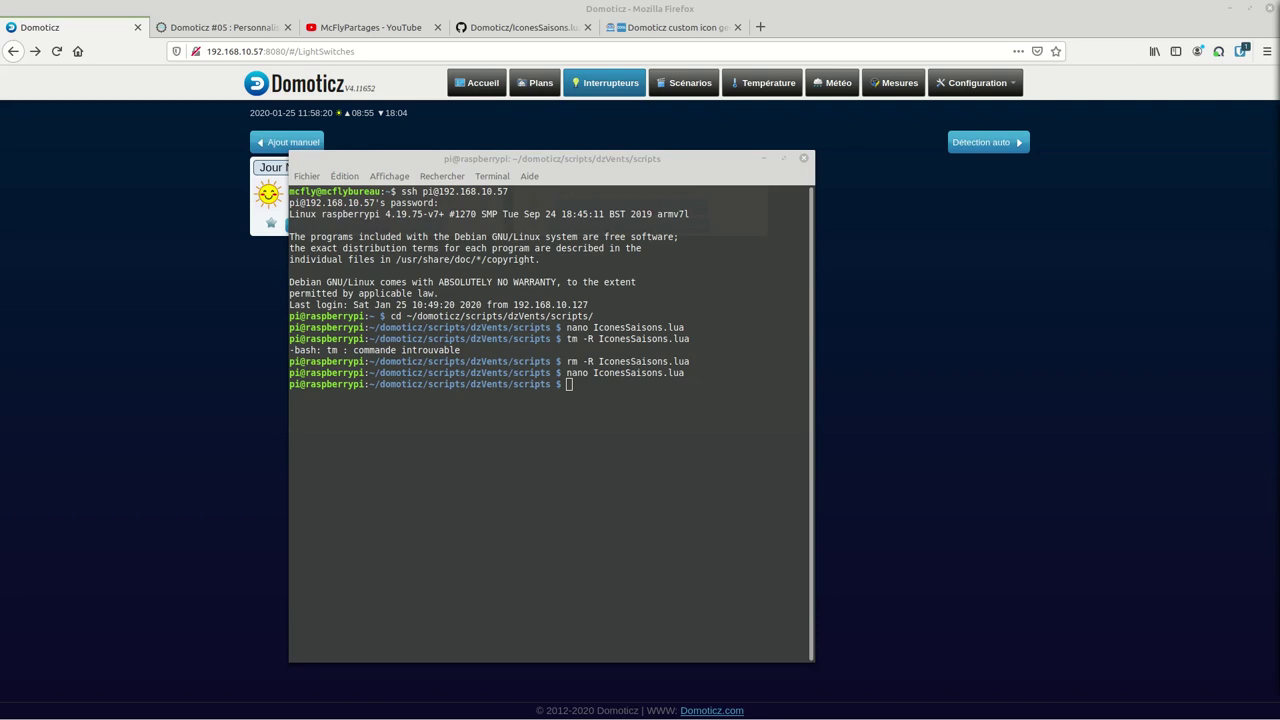
- Install the sqlite3 and libsqlite3-dev packages with apt-get
right_click(590, 386)
left_click(621, 472)
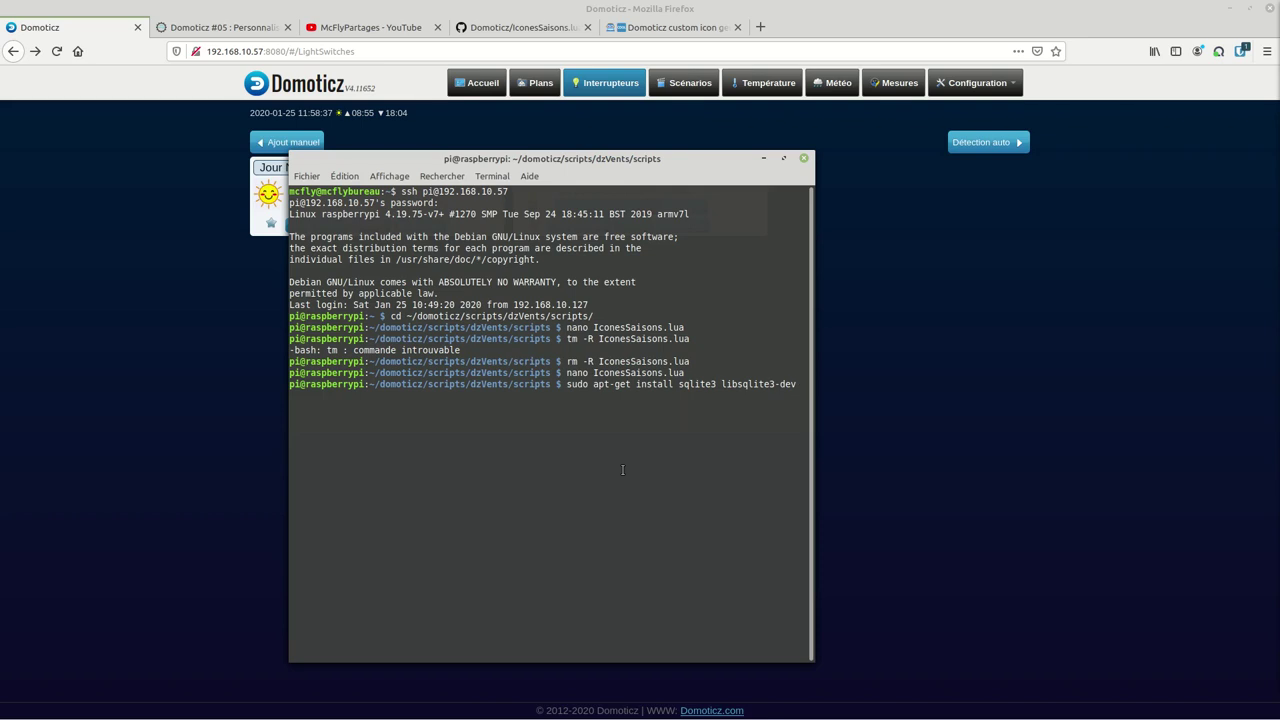
key("Return")
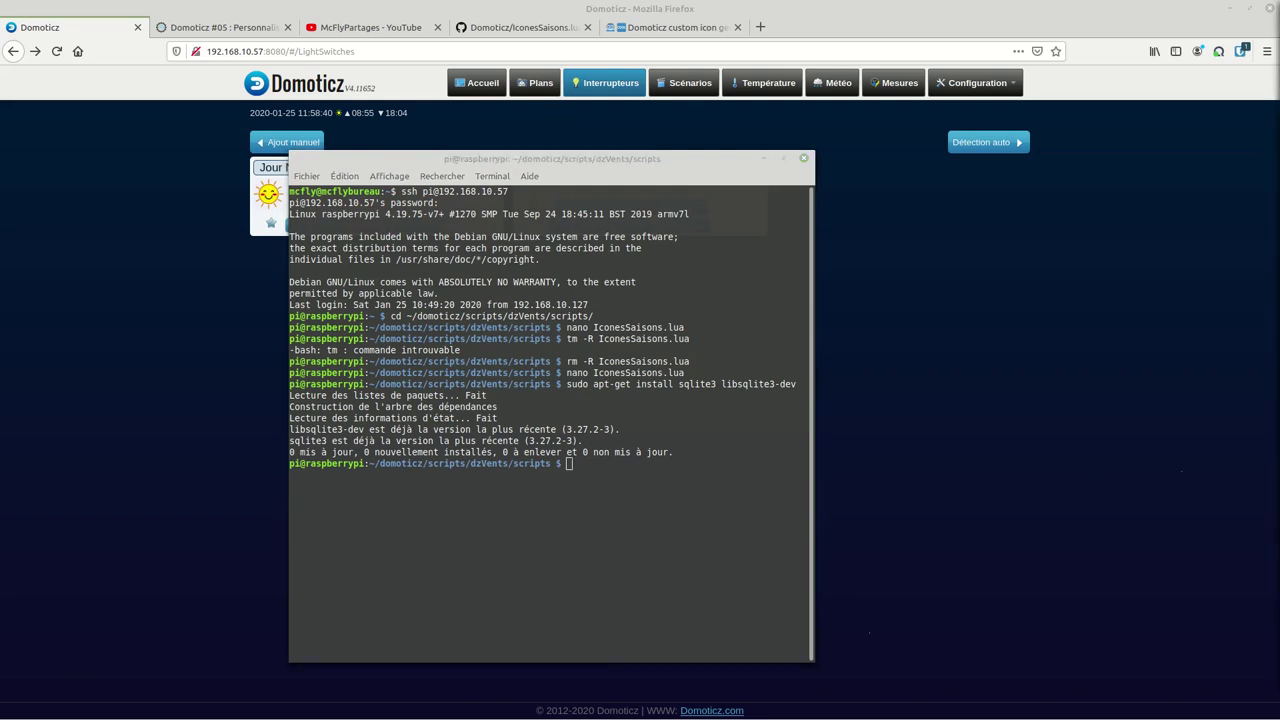
- Open /home/pi/domoticz/domoticz.db in sqlite3 with headers on and column mode, listing its tables
right_click(624, 476)
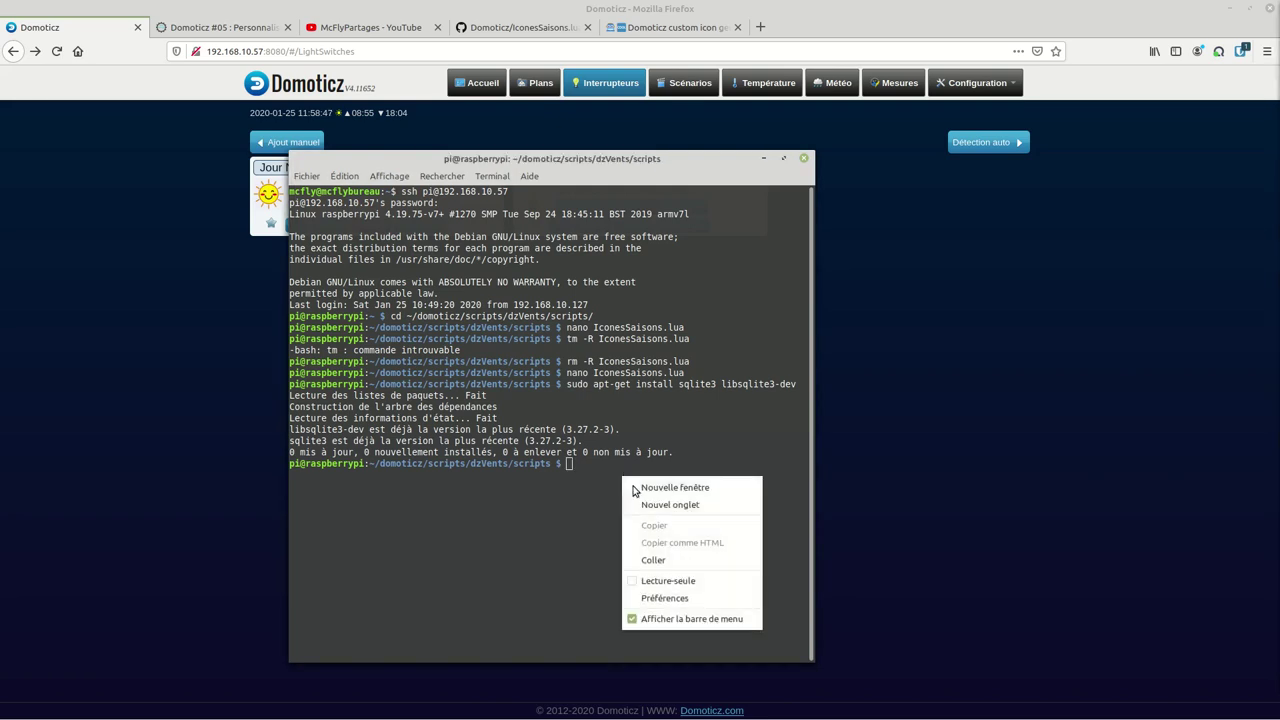
left_click(659, 556)
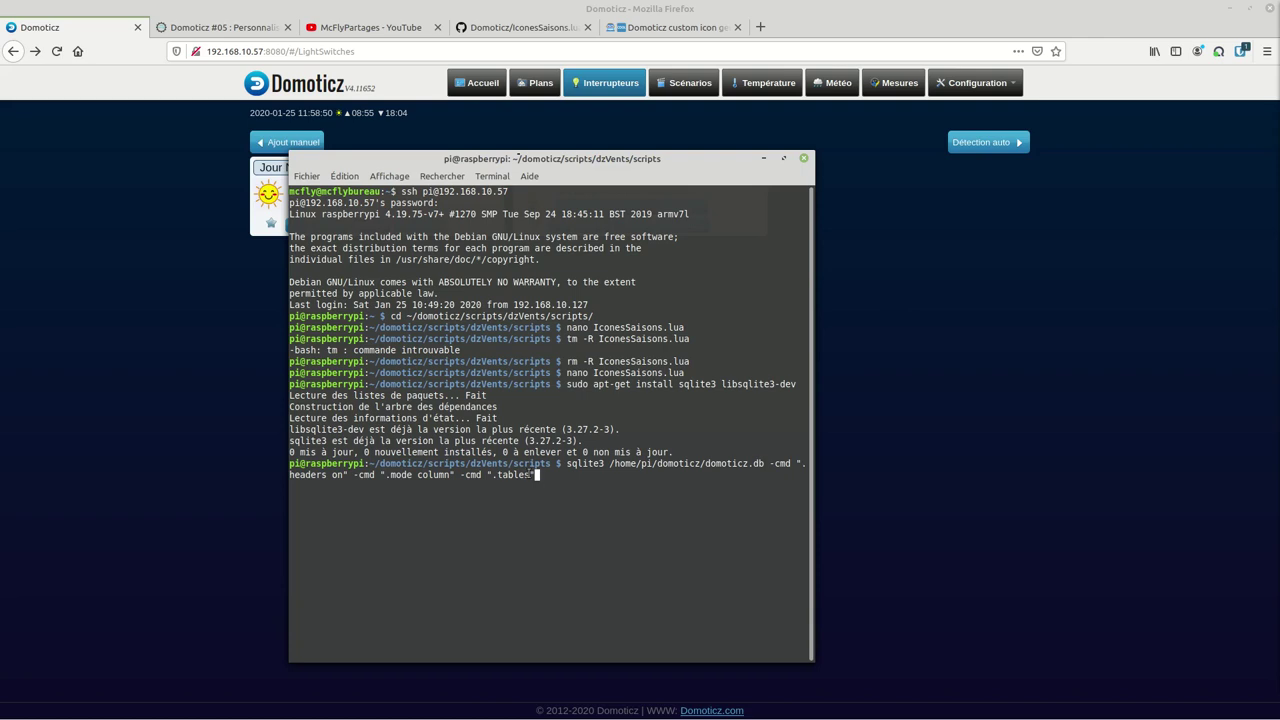
key("Return")
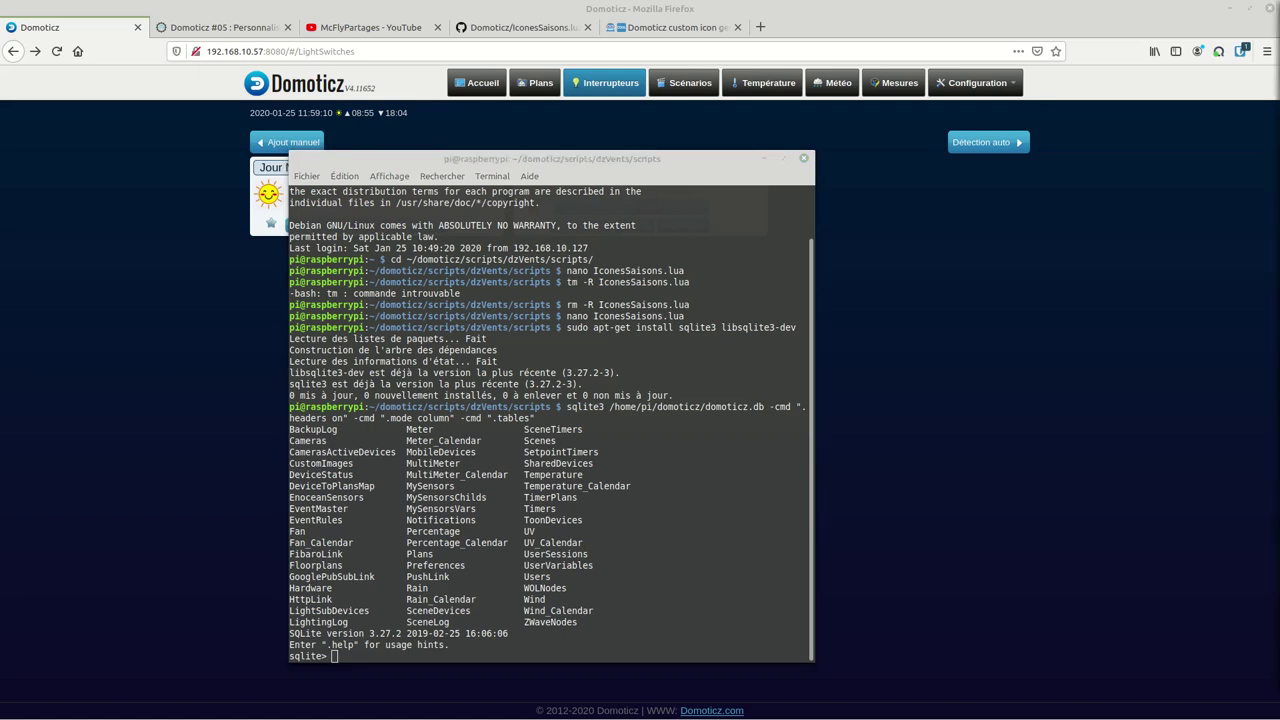
- Query all rows of the CustomImages table to look up the icon IDs, and return to the shell
left_click(399, 655)
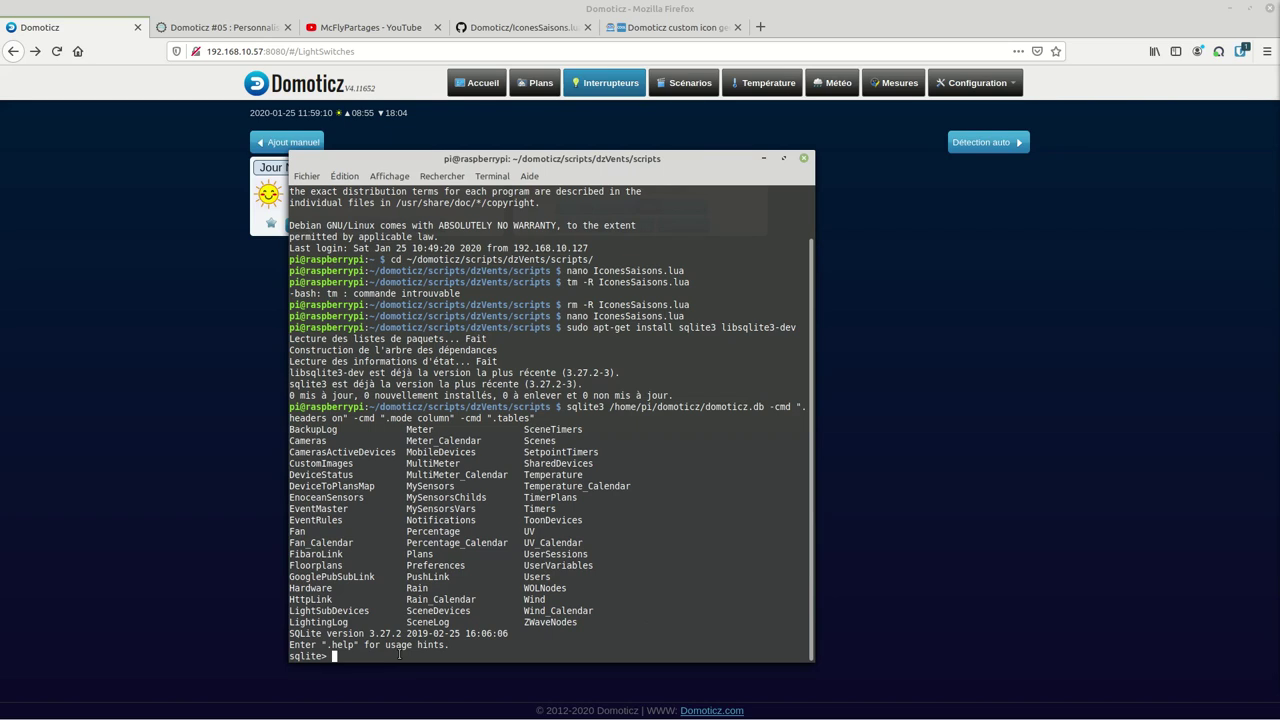
right_click(399, 655)
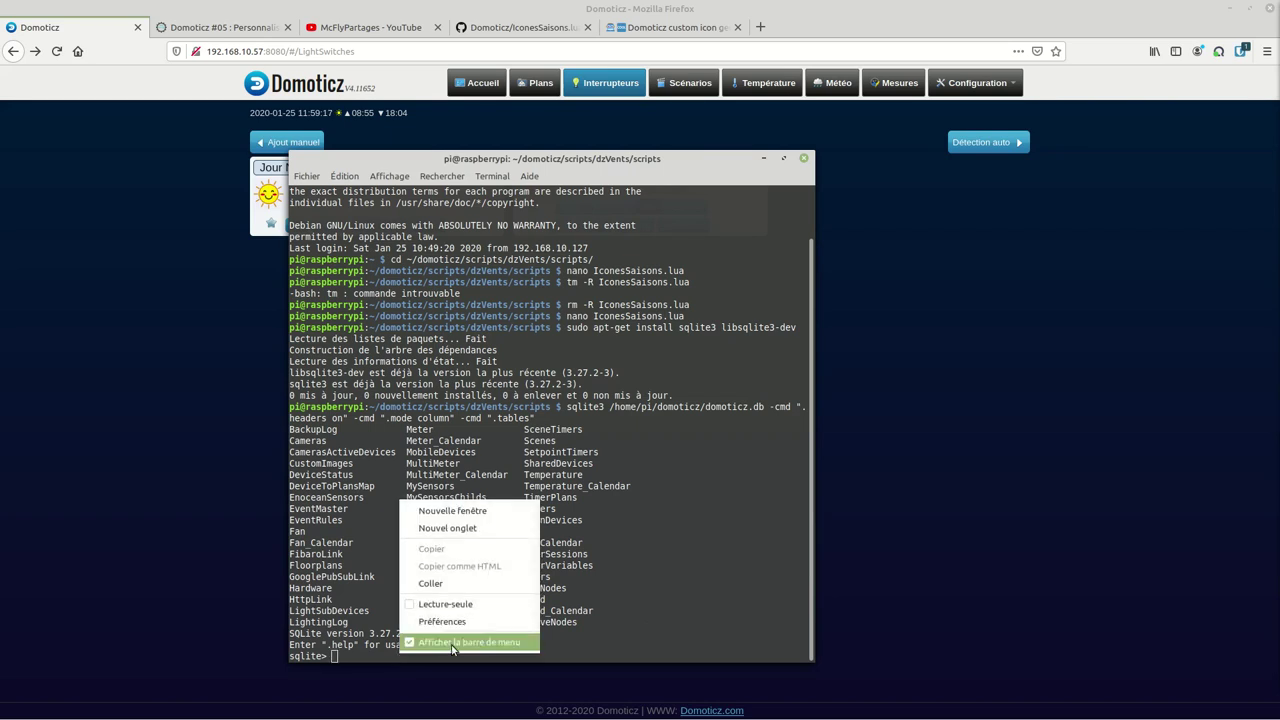
left_click(445, 590)
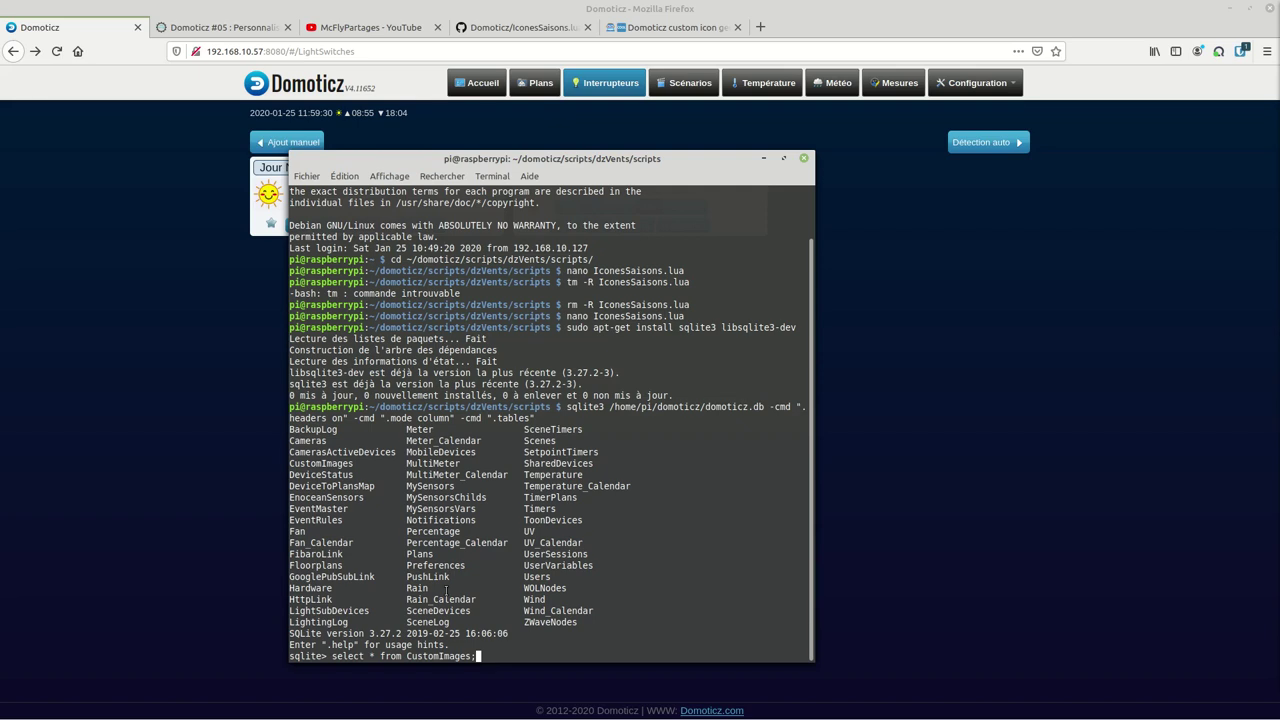
key("Return")
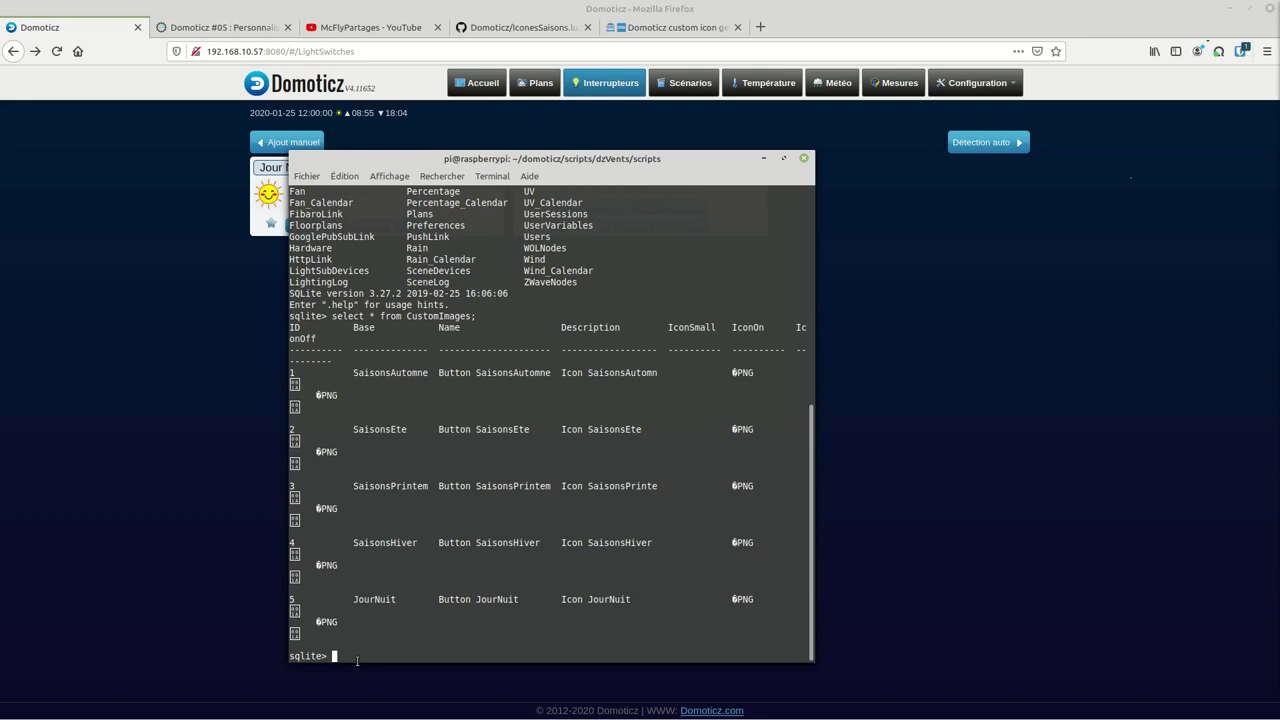
key("ctrl+z")
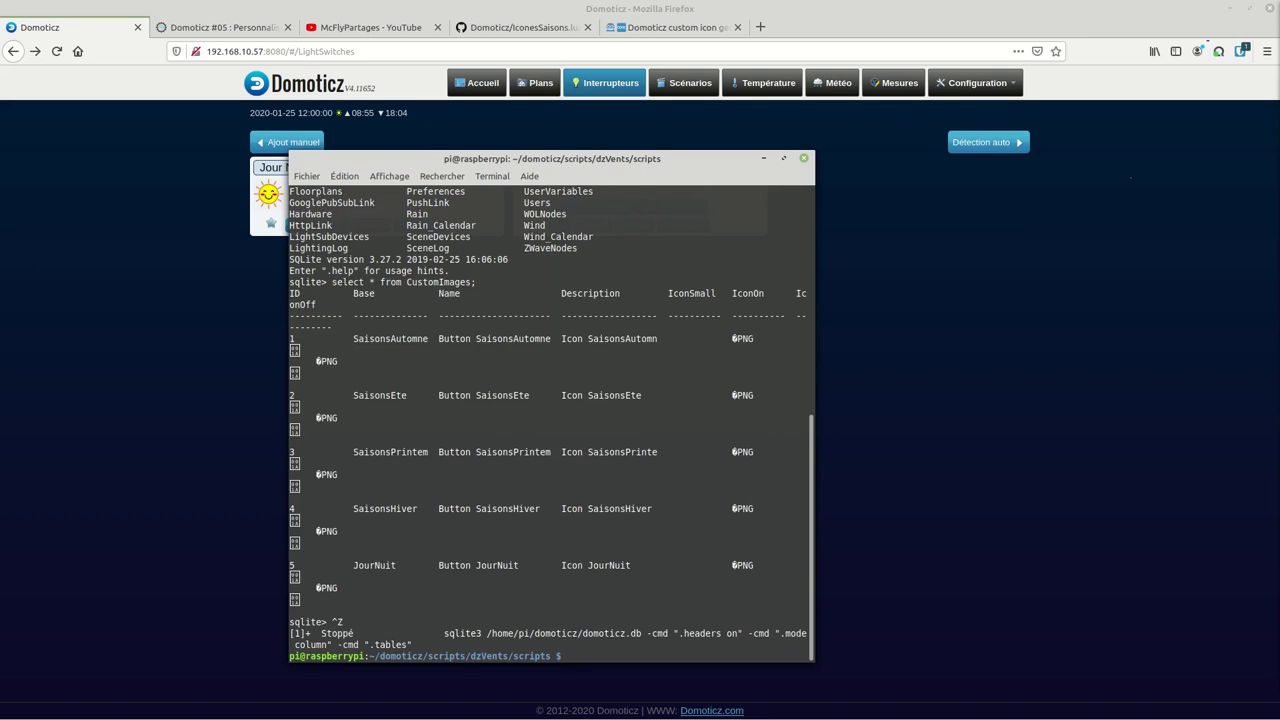
- Reopen IconesSaisons.lua in nano and set the Hiver level's icon number to 104
type("nano Ic")
key("Tab")
key("Return")
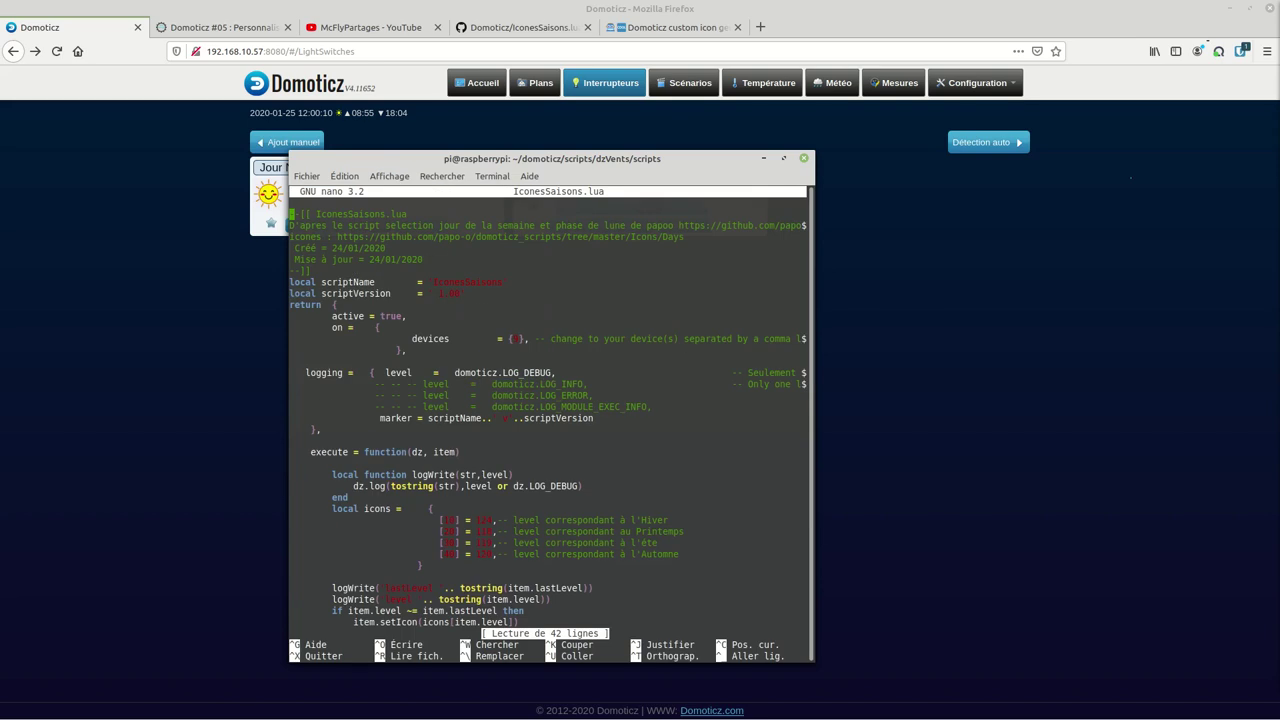
key("Down")
key("Down")
key("Down")
key("Down")
key("Down")
key("Right")
key("Right")
key("Down")
key("Down")
key("Down")
key("Down")
key("Down")
key("Down")
key("Down")
key("Down")
key("Down")
key("Down")
key("Down")
key("Down")
key("Down")
key("Down")
key("Down")
key("Down")
key("Down")
key("Down")
key("Down")
key("Down")
key("Down")
key("Right")
key("Right")
key("Right")
key("Right")
key("Right")
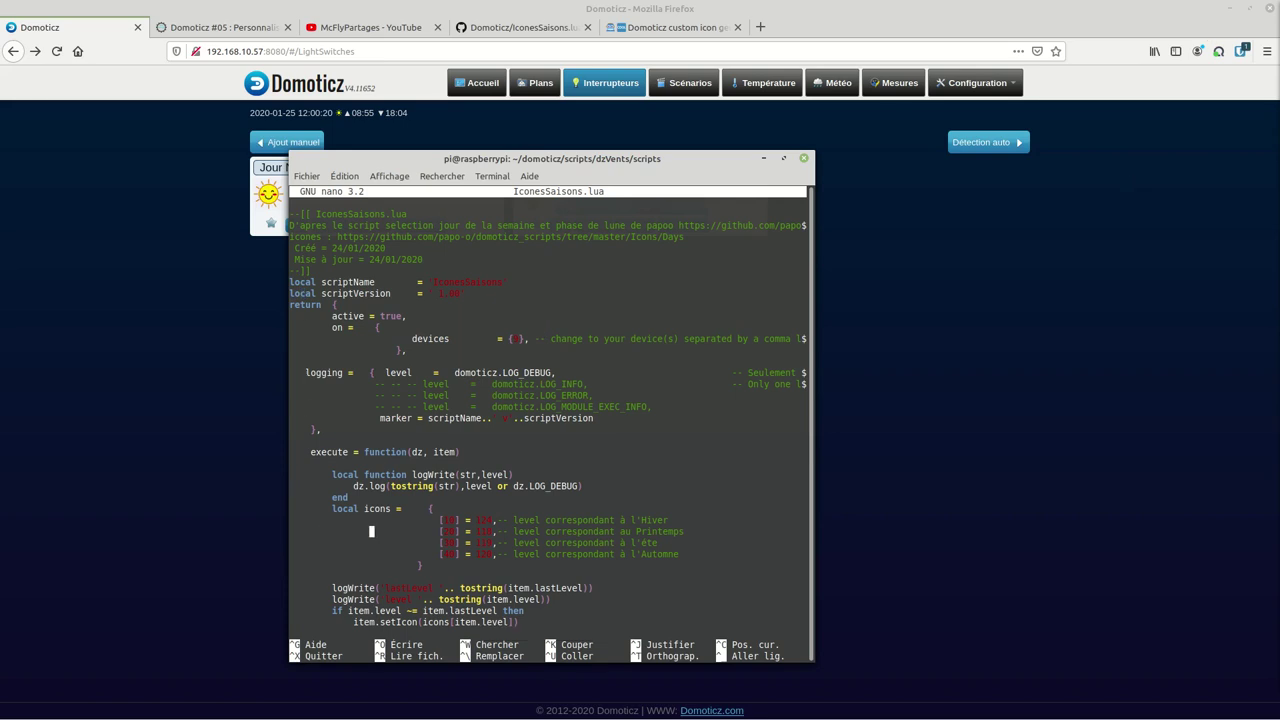
key("Right")
key("Right")
key("Right")
key("Right")
key("Right")
key("Right")
key("Right")
key("Right")
key("Right")
key("Right")
key("BackSpace")
key("BackSpace")
type("00")
- Set the icon numbers to 103 for Printemps, 102 for Ete and 101 for Automne, and save the script
key("Down")
key("BackSpace")
type("1")
key("Down")
key("BackSpace")
key("BackSpace")
type("00")
key("BackSpace")
key("BackSpace")
type("02")
key("BackSpace")
type("1")
key("ctrl+x")
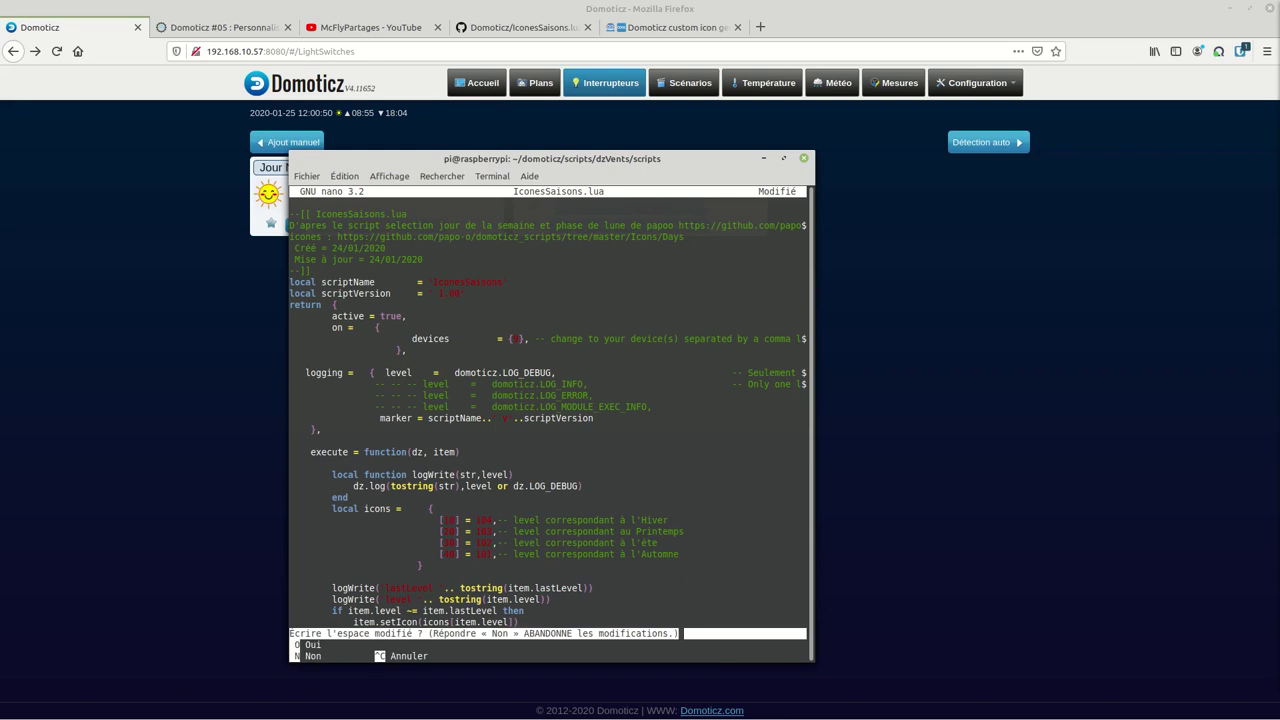
key("o")
key("Return")
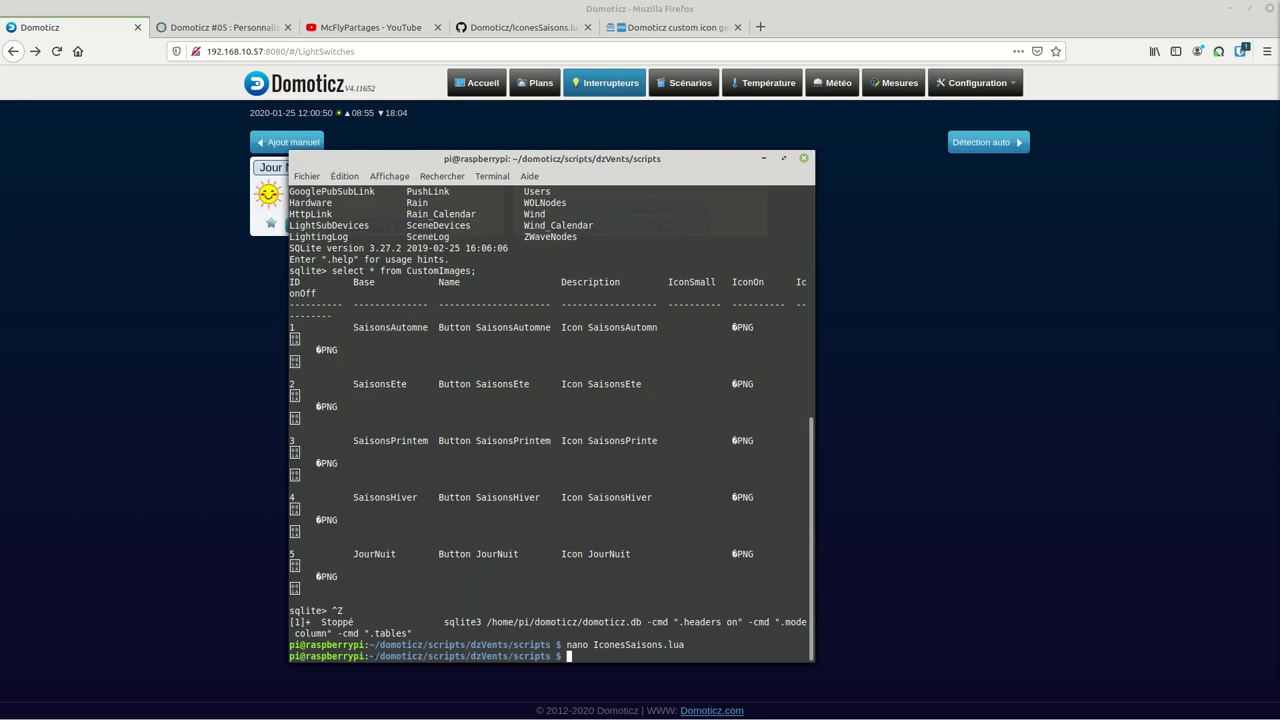
- Test the Saisons switch in Domoticz with Hiver, Printemps, Ete and Automne in turn, reloading the page after each change
left_click(1034, 455)
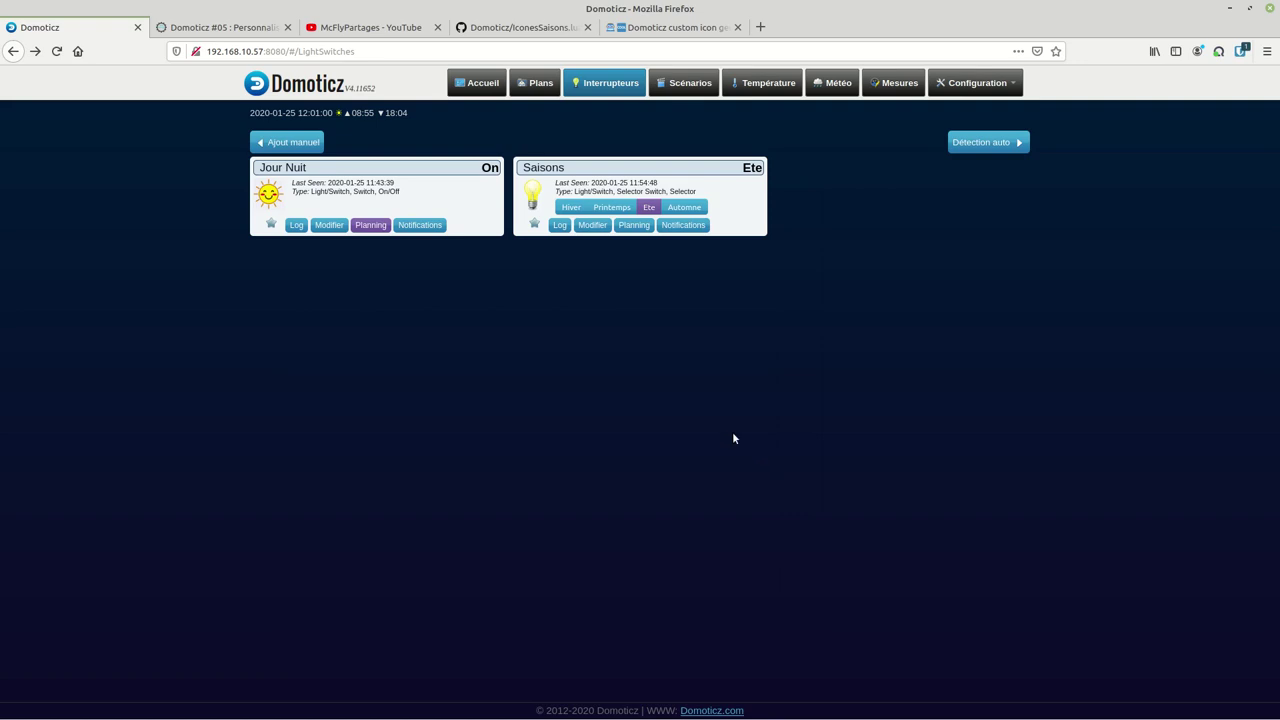
left_click(571, 210)
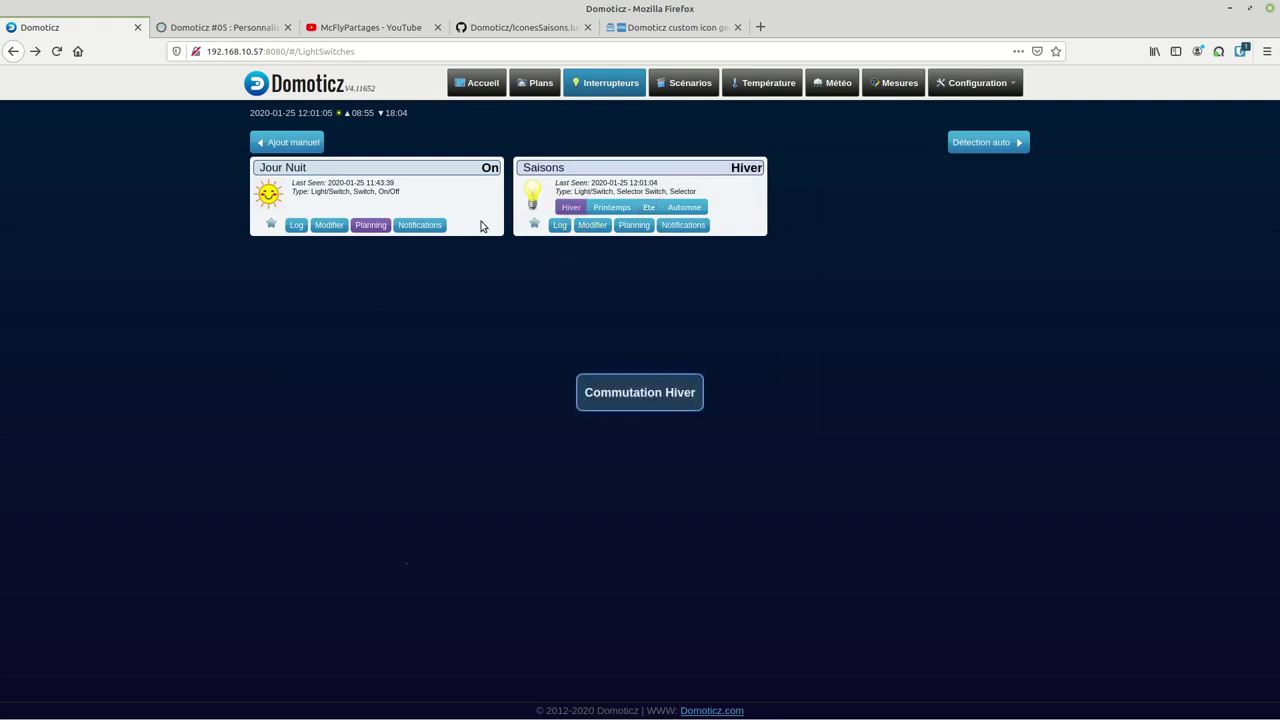
left_click(57, 51)
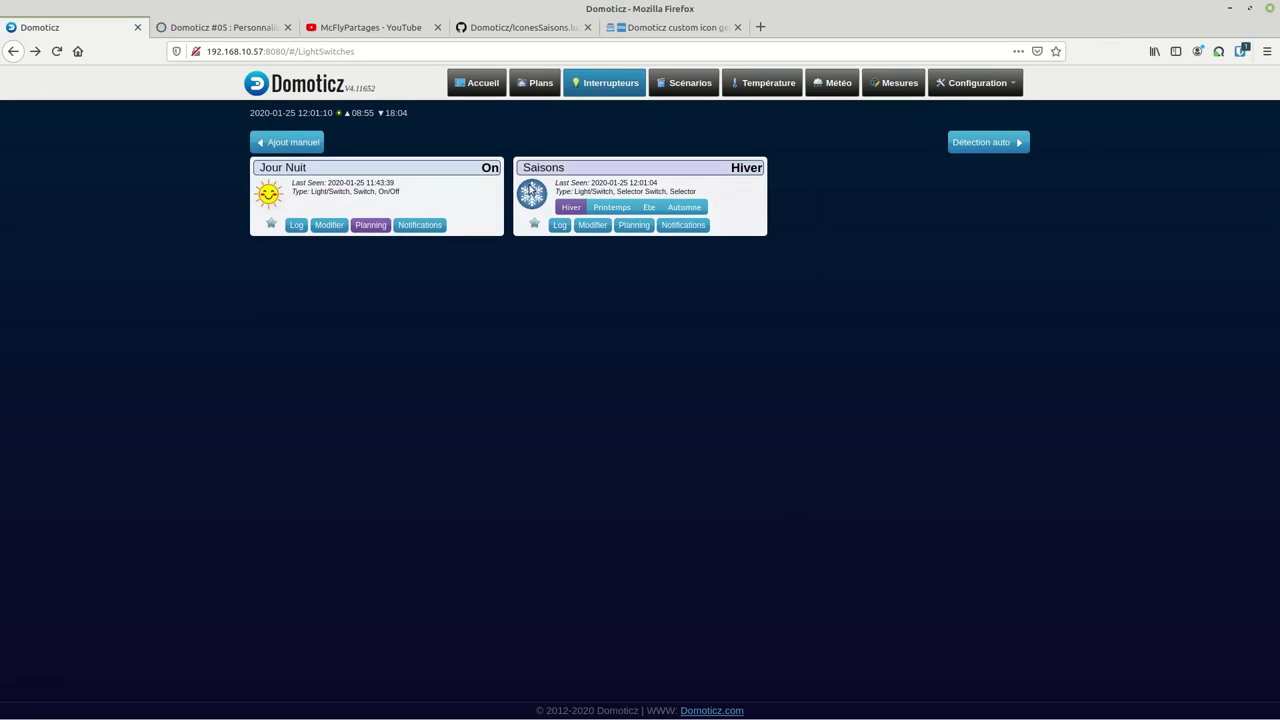
left_click(611, 207)
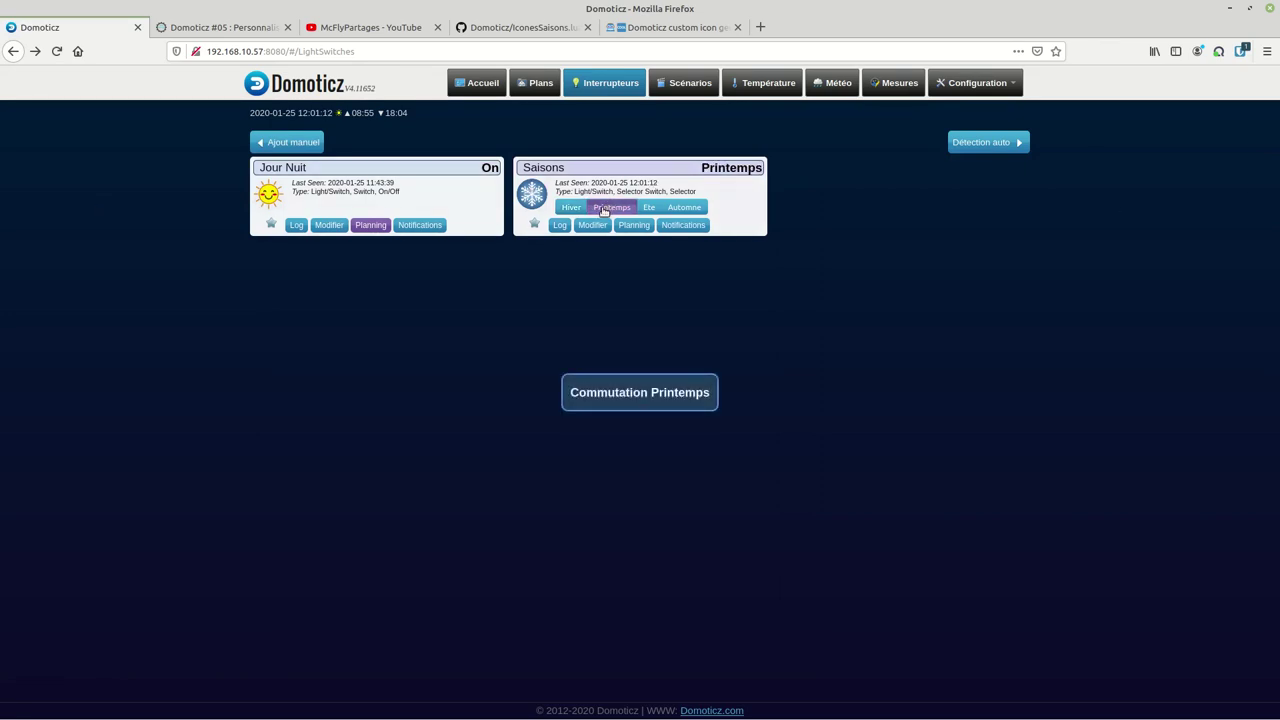
left_click(56, 51)
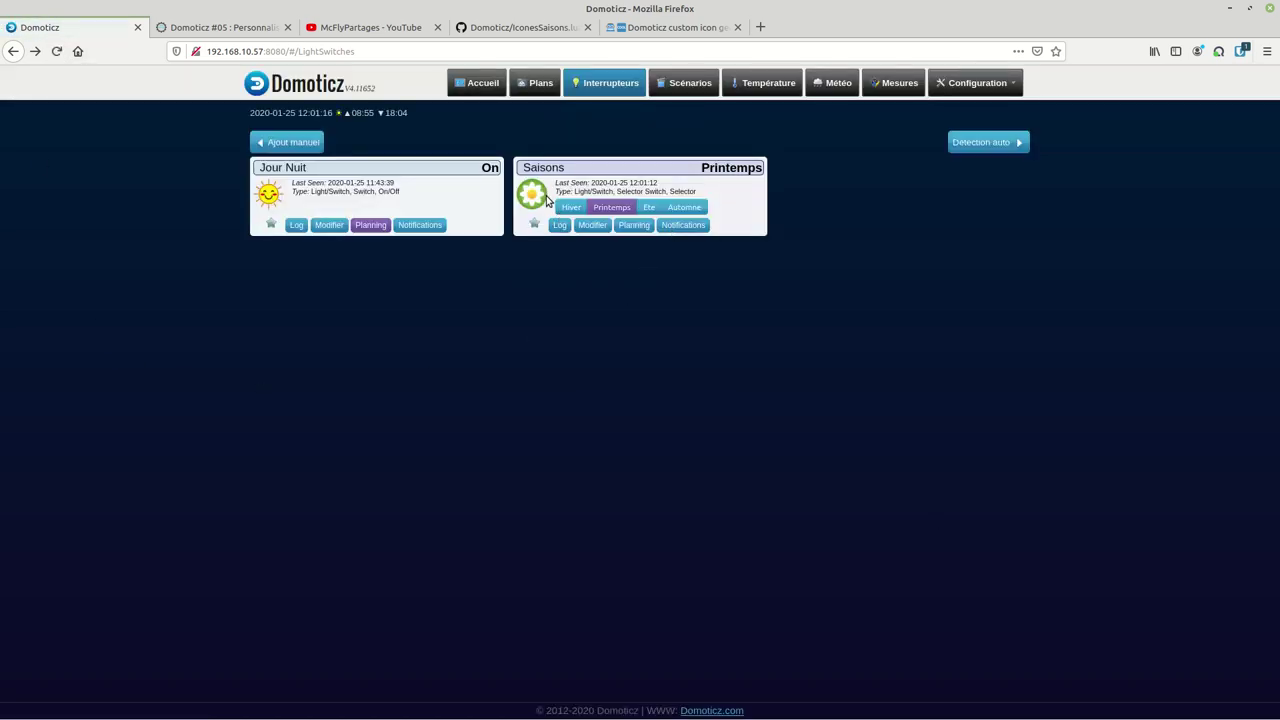
left_click(649, 207)
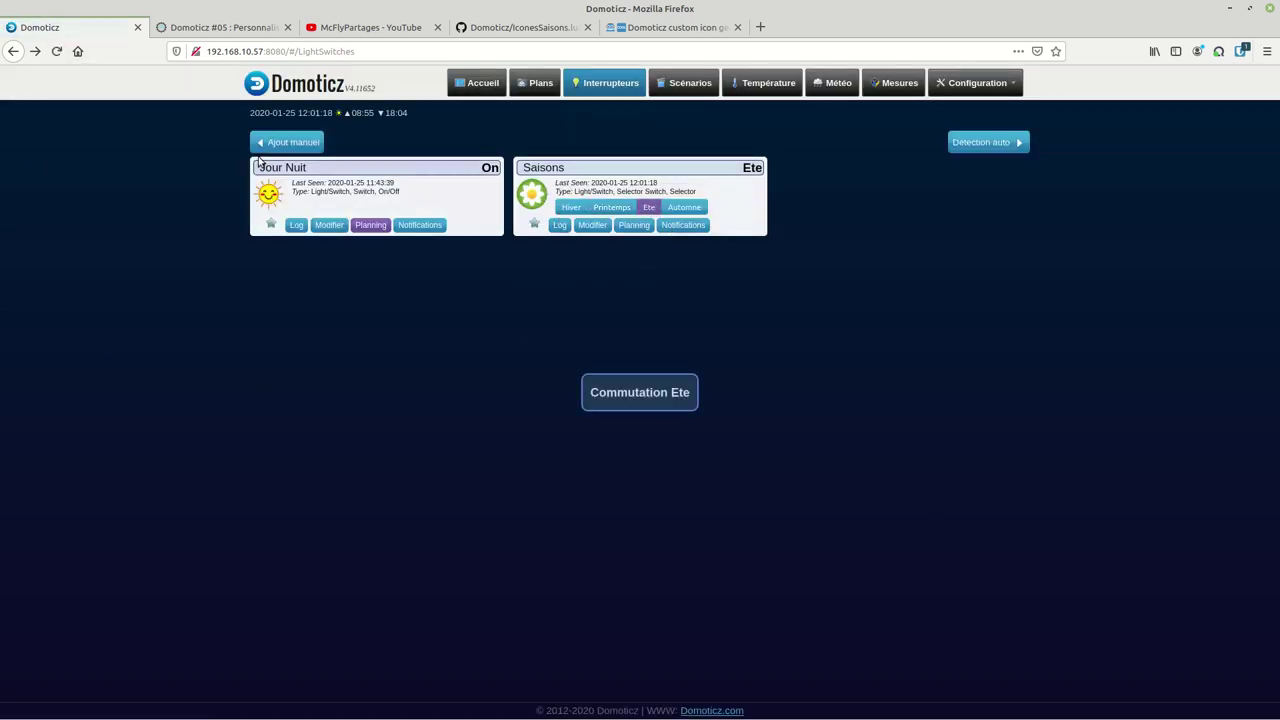
left_click(57, 54)
left_click(684, 208)
left_click(57, 51)
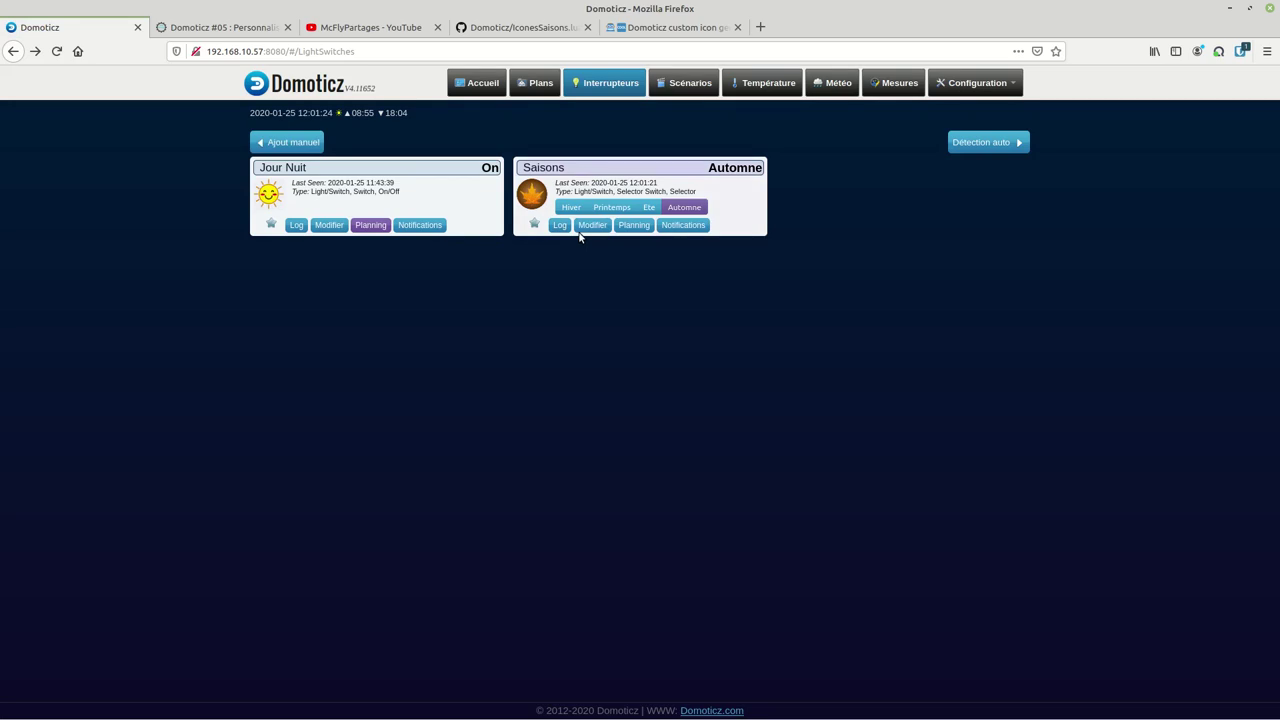
- View the Icones folder of the Domoticz repository on GitHub, and go back to the Domoticz page
left_click(508, 27)
scroll(491, 168, "up", 5)
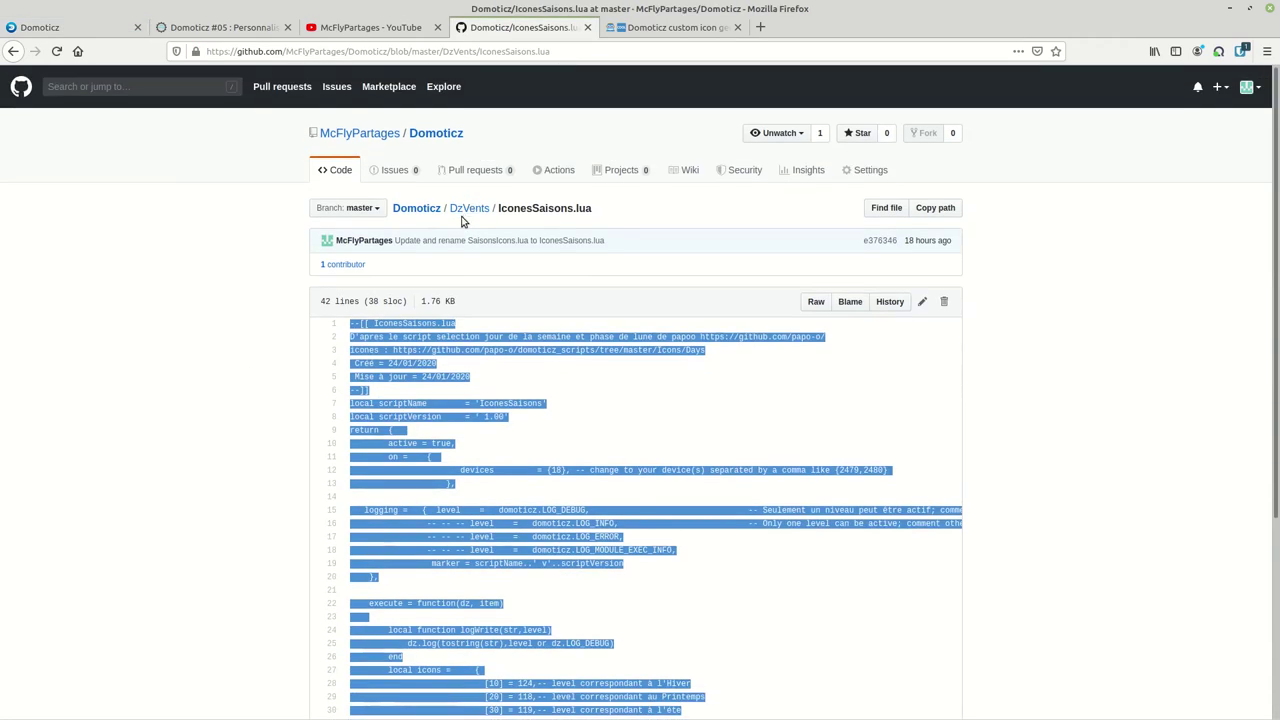
left_click(466, 209)
left_click(428, 208)
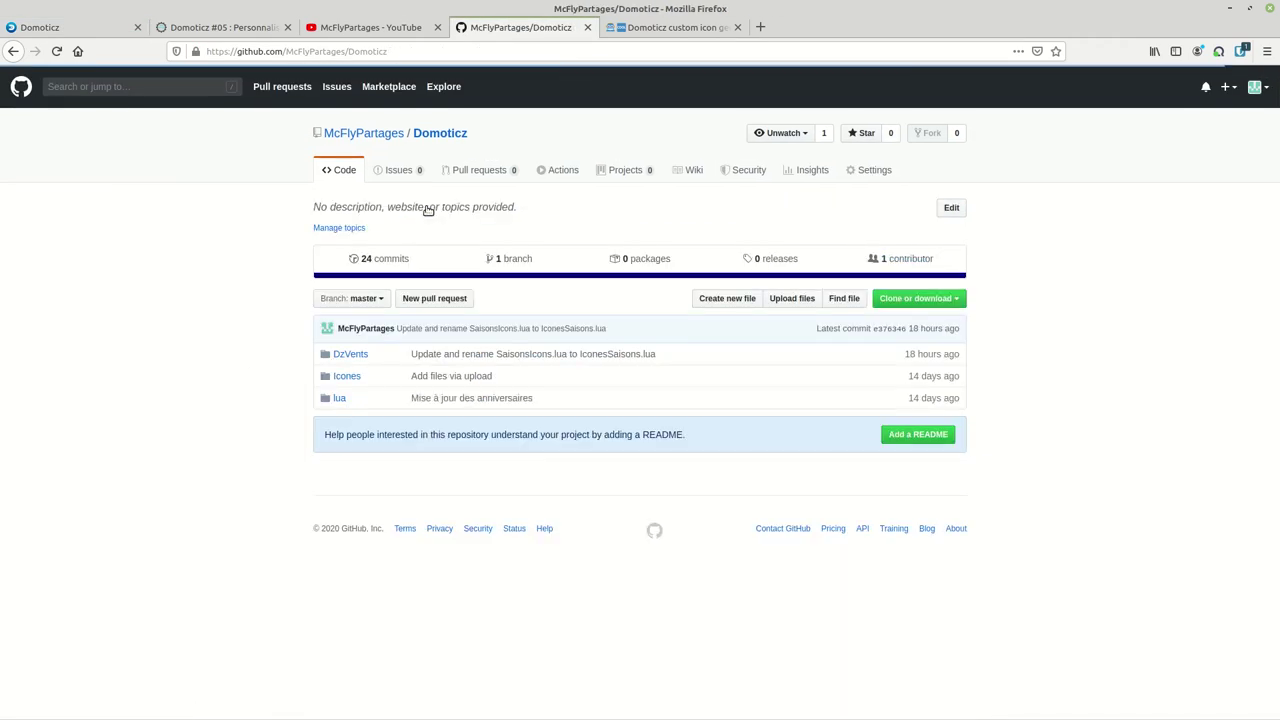
left_click(347, 376)
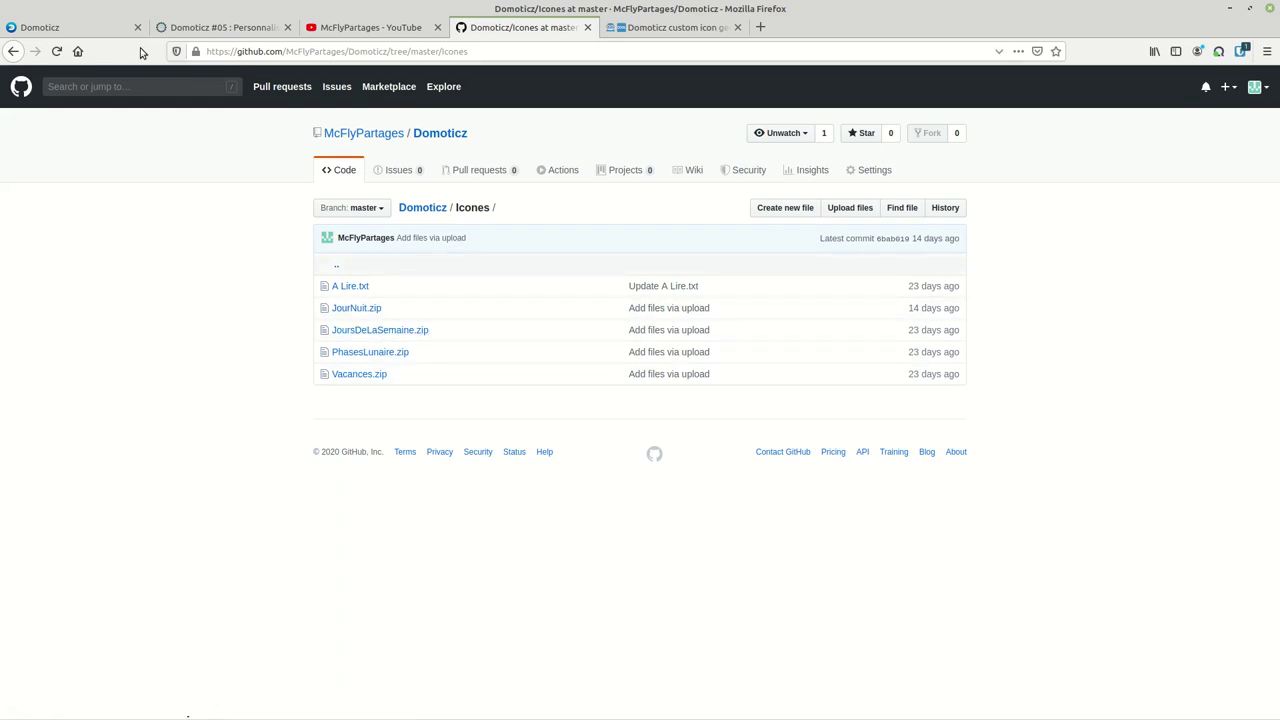
left_click(77, 28)
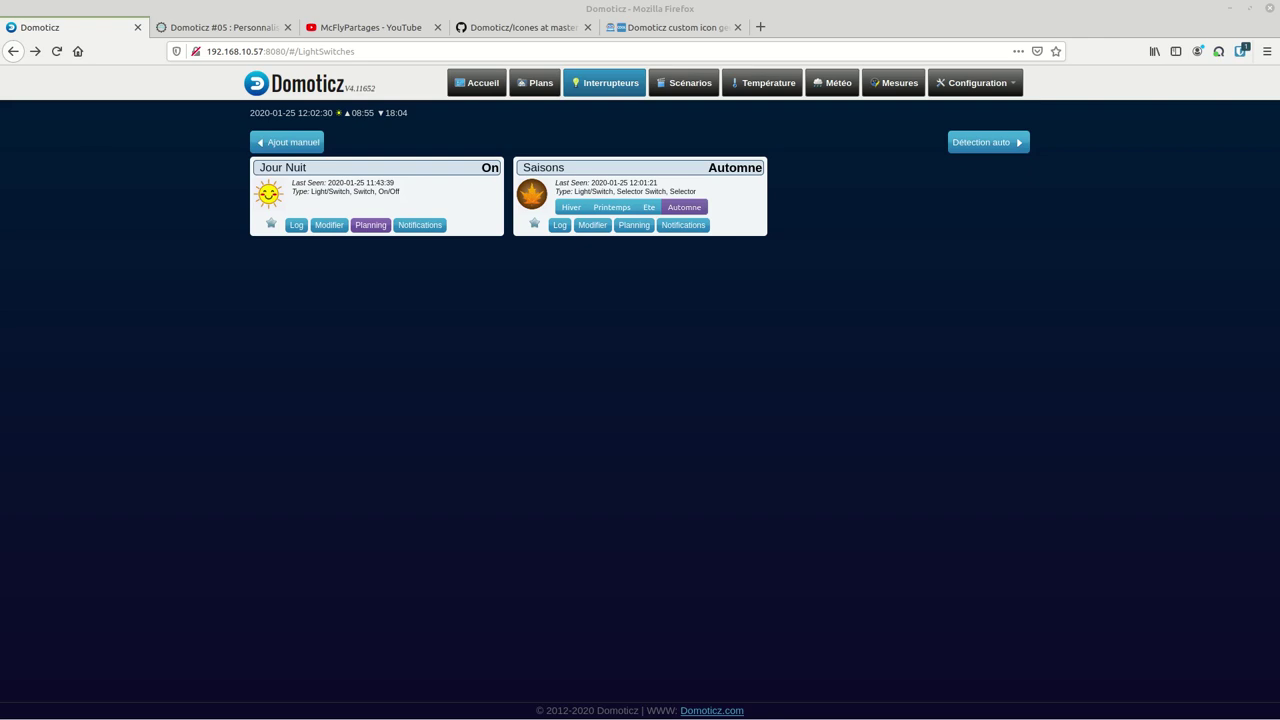
- Switch to the file manager, look through the A Envoyer folder and go up to Icone Domoticz
key("alt+Tab")
left_click_drag(775, 178, 747, 178)
double_click(747, 178)
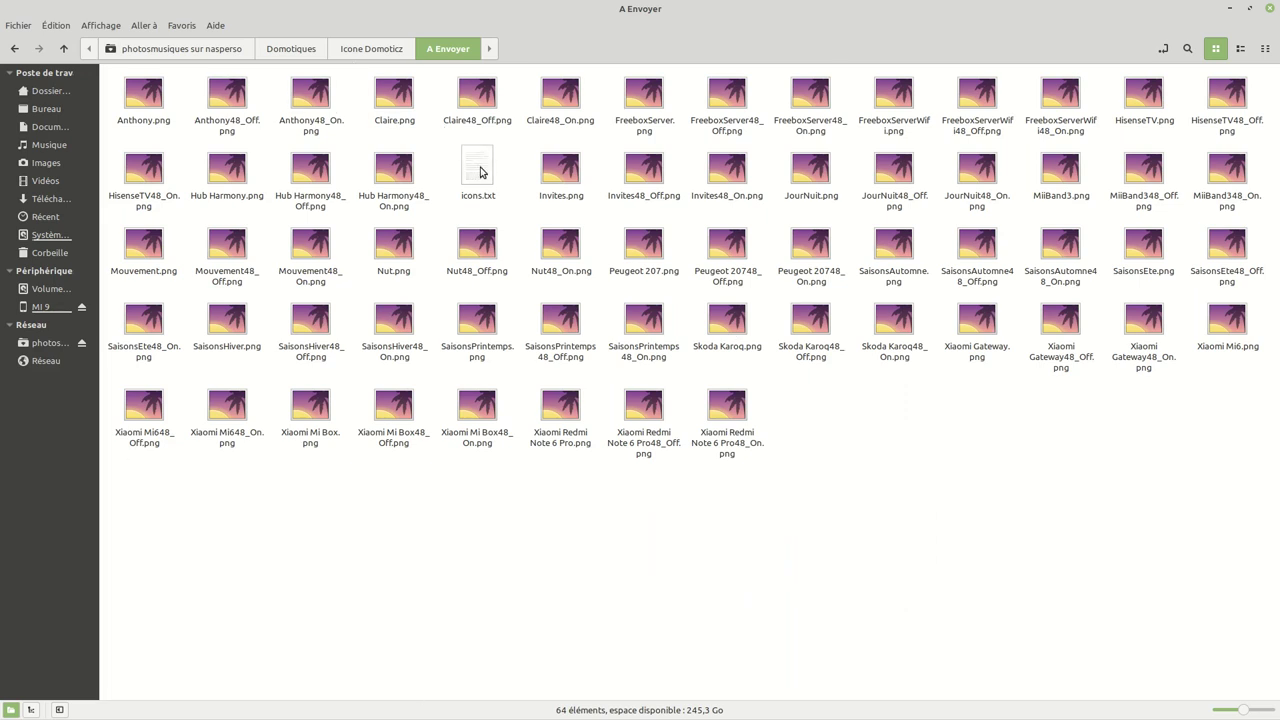
left_click(371, 48)
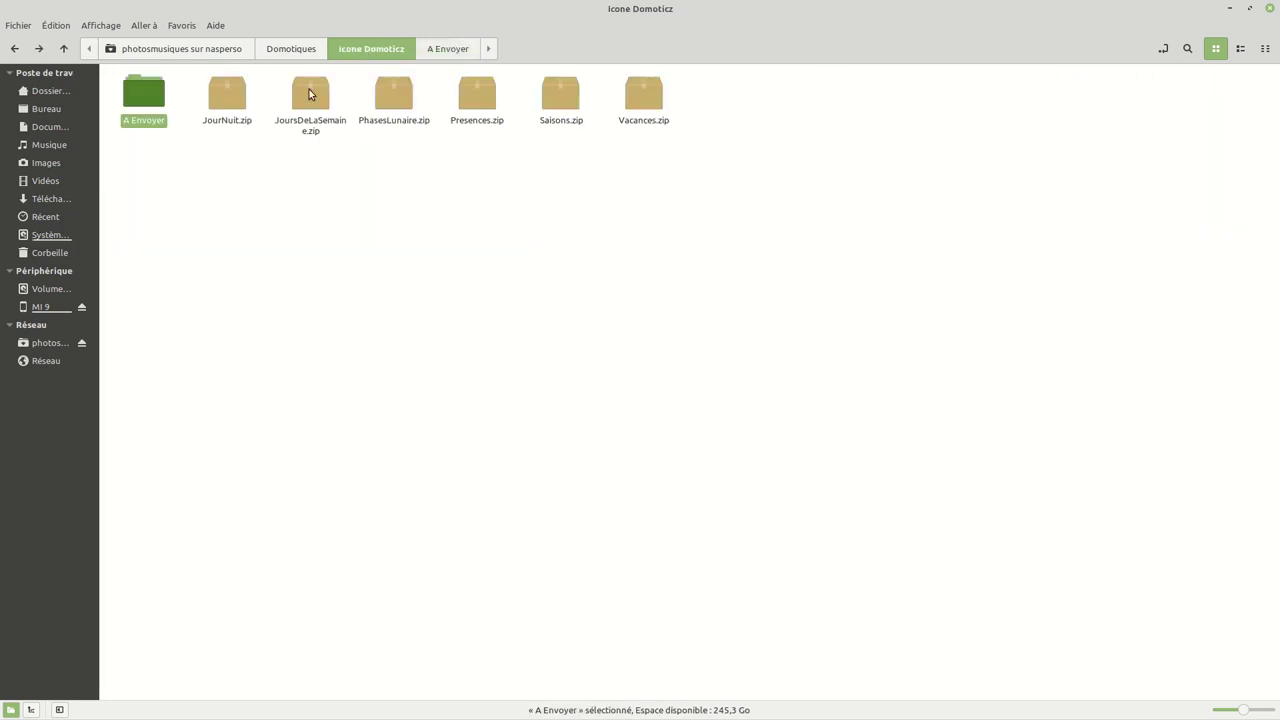
- Extract JourNuit.zip in the Icone Domoticz folder and open the extracted JourNuit folder
right_click(228, 86)
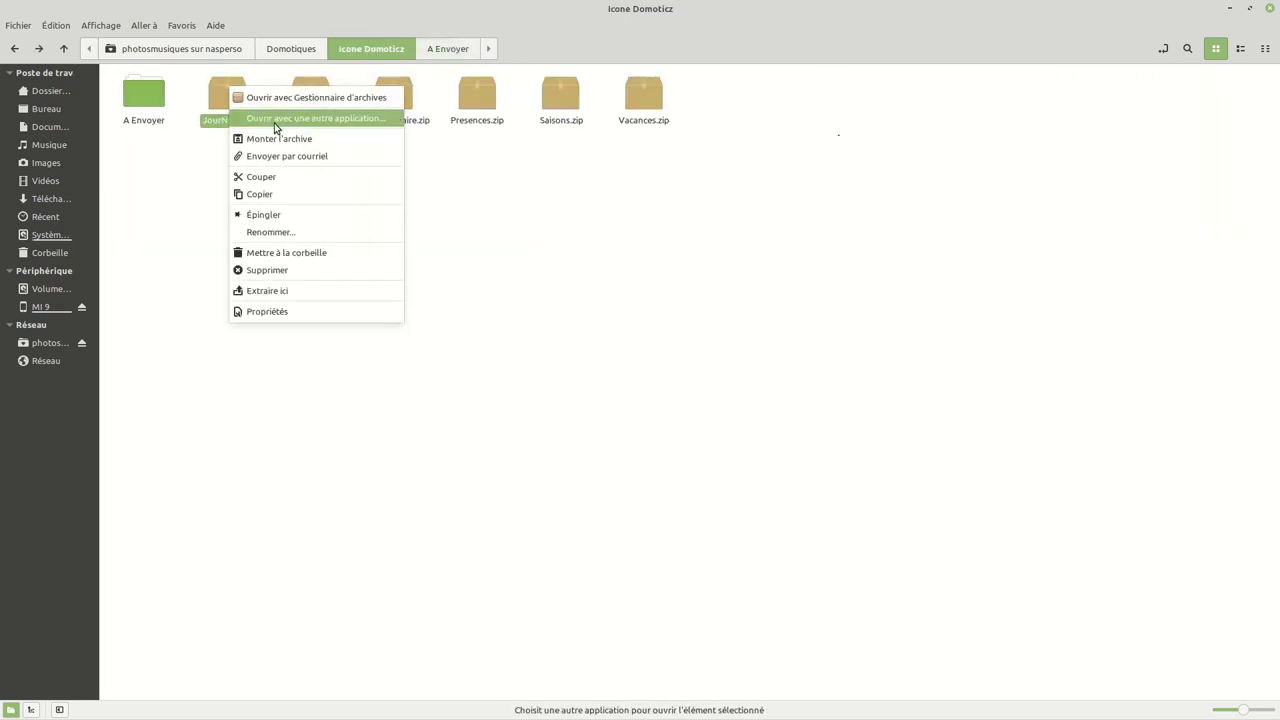
left_click(292, 300)
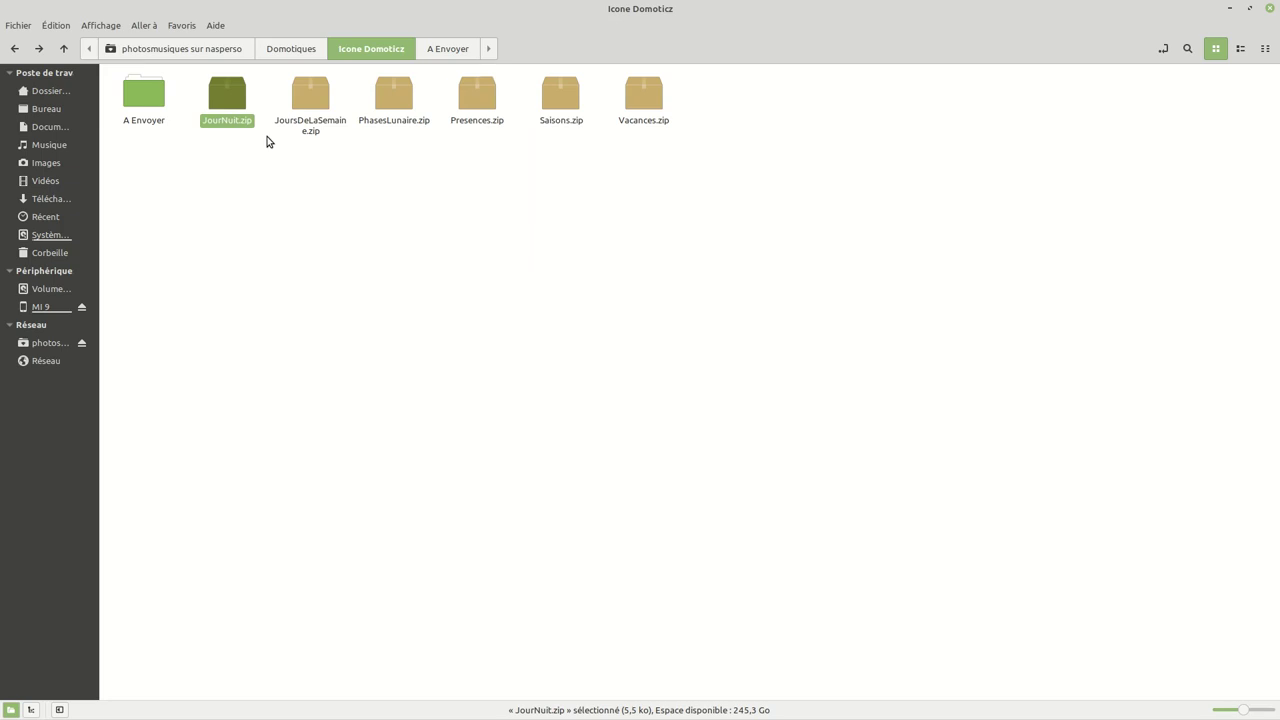
left_click(312, 50)
left_click(371, 48)
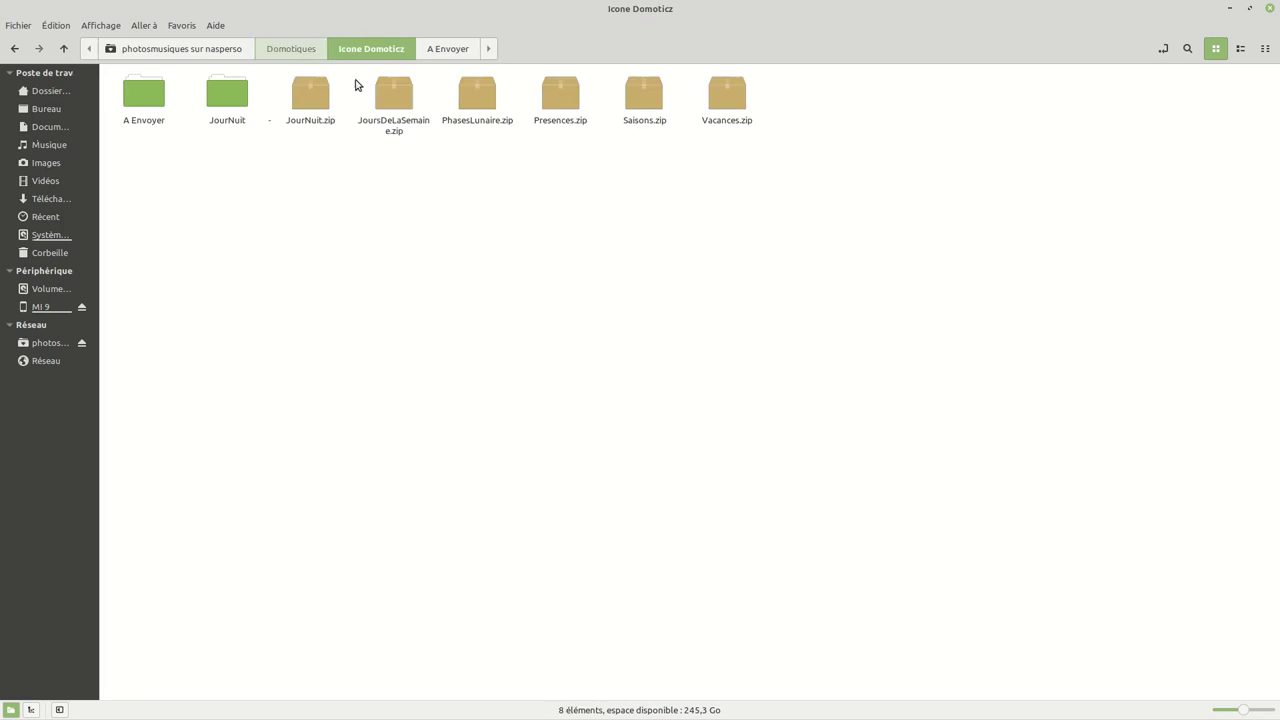
double_click(234, 102)
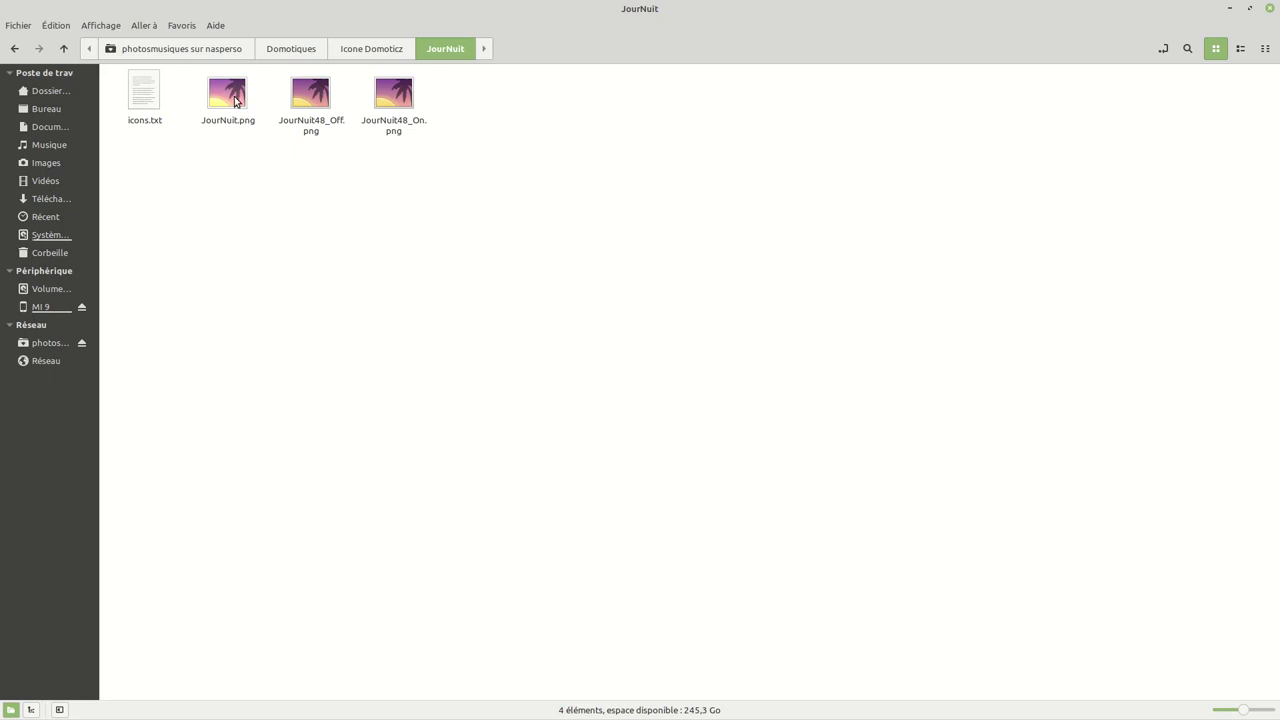
- Open icons.txt in the JourNuit folder to examine how its icon entry is written, and close the file
double_click(150, 100)
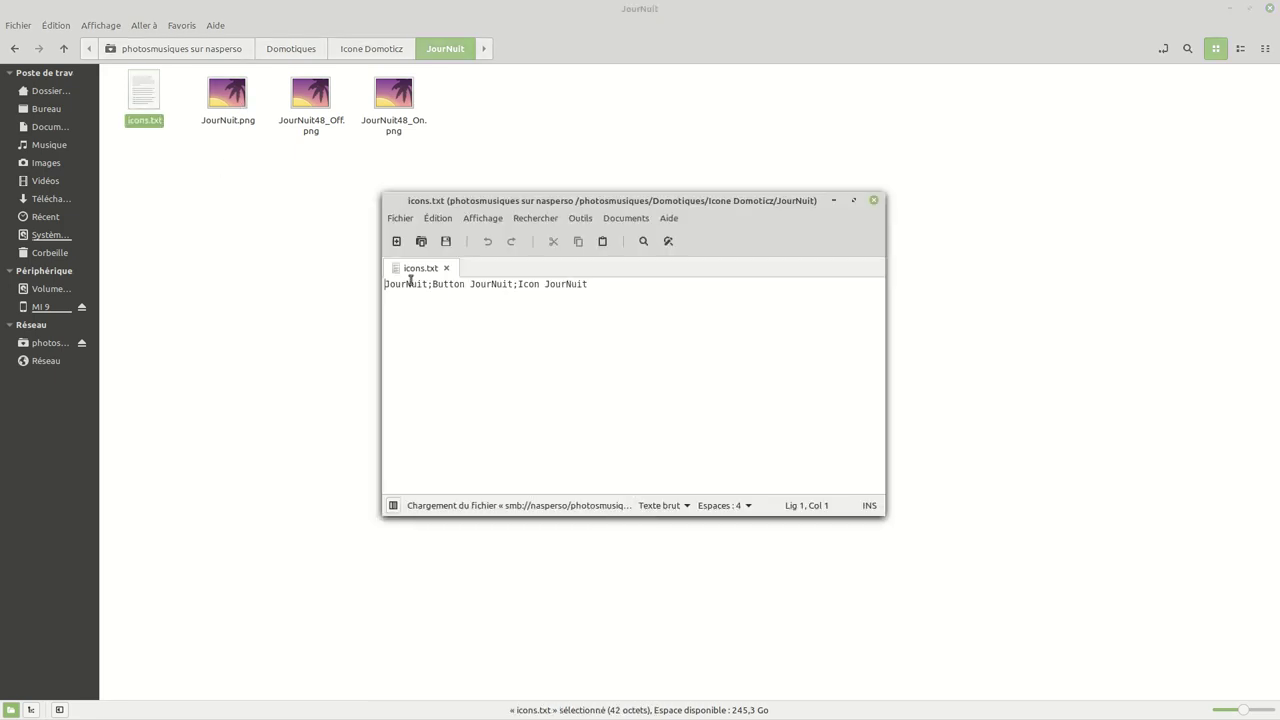
left_click(875, 200)
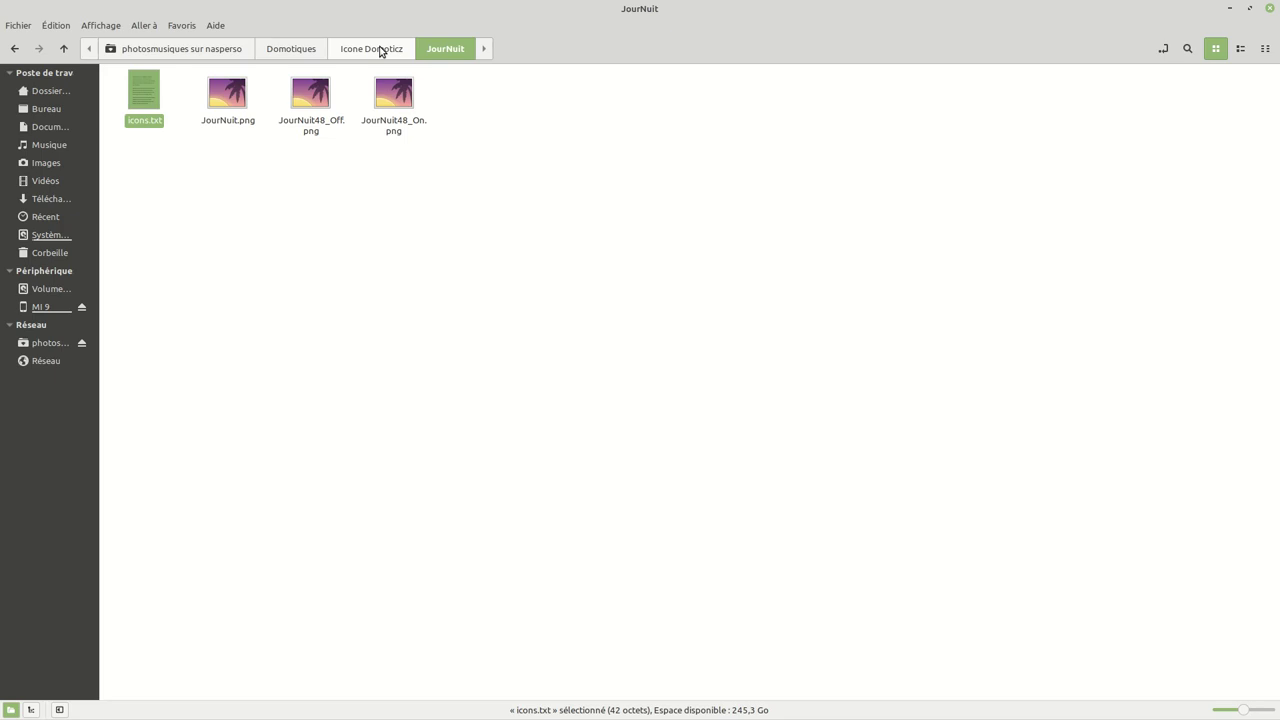
double_click(143, 98)
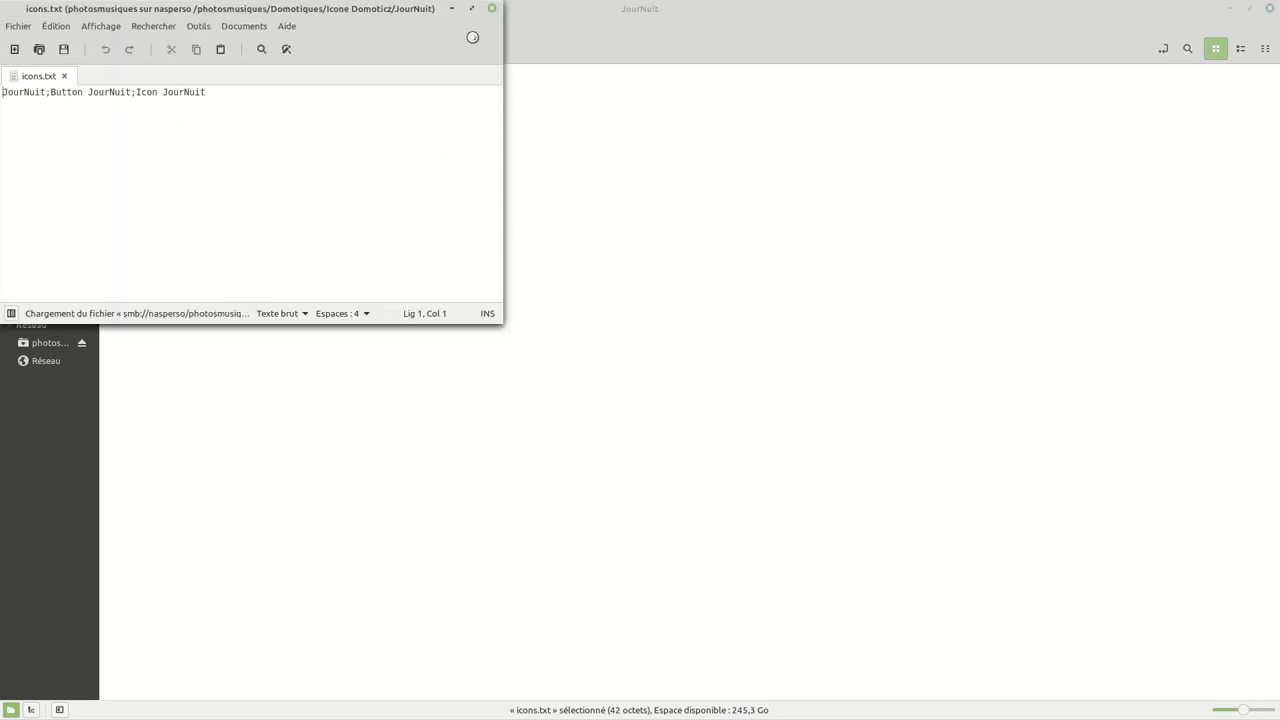
left_click(491, 8)
- Look through the A Envoyer folder in Icone Domoticz, go back up and view the actions available for that folder
left_click(387, 49)
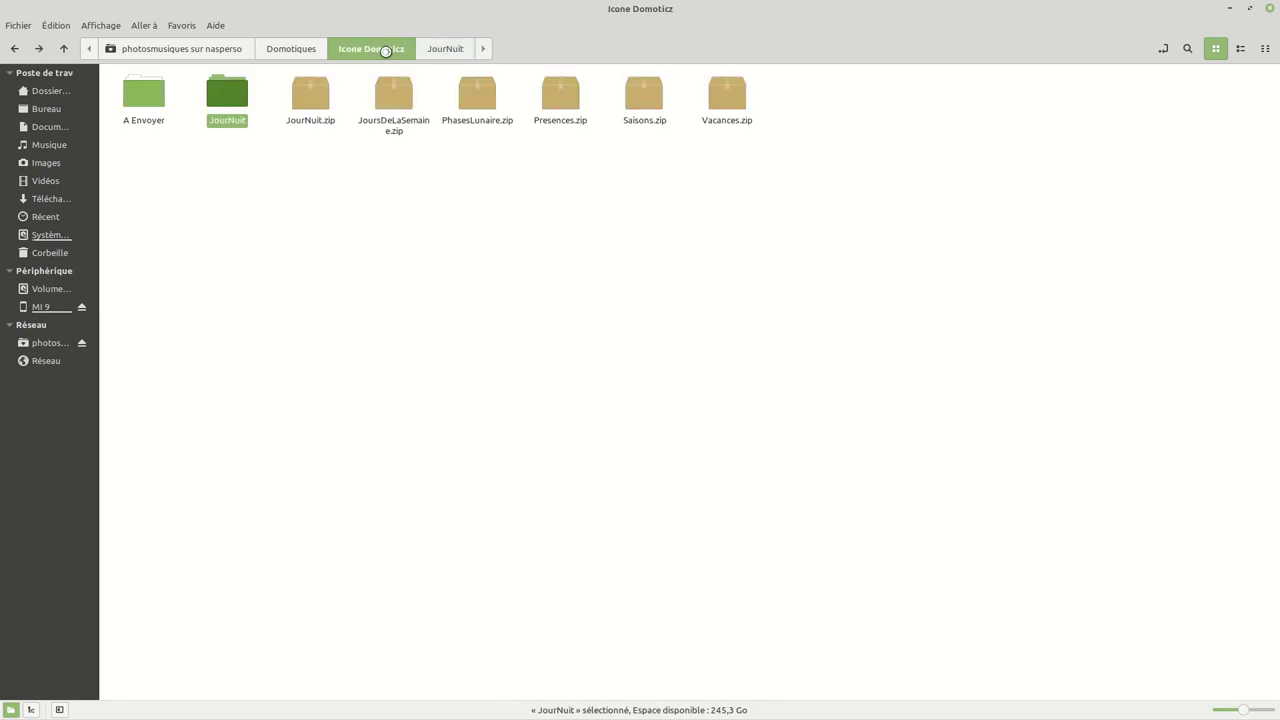
double_click(143, 92)
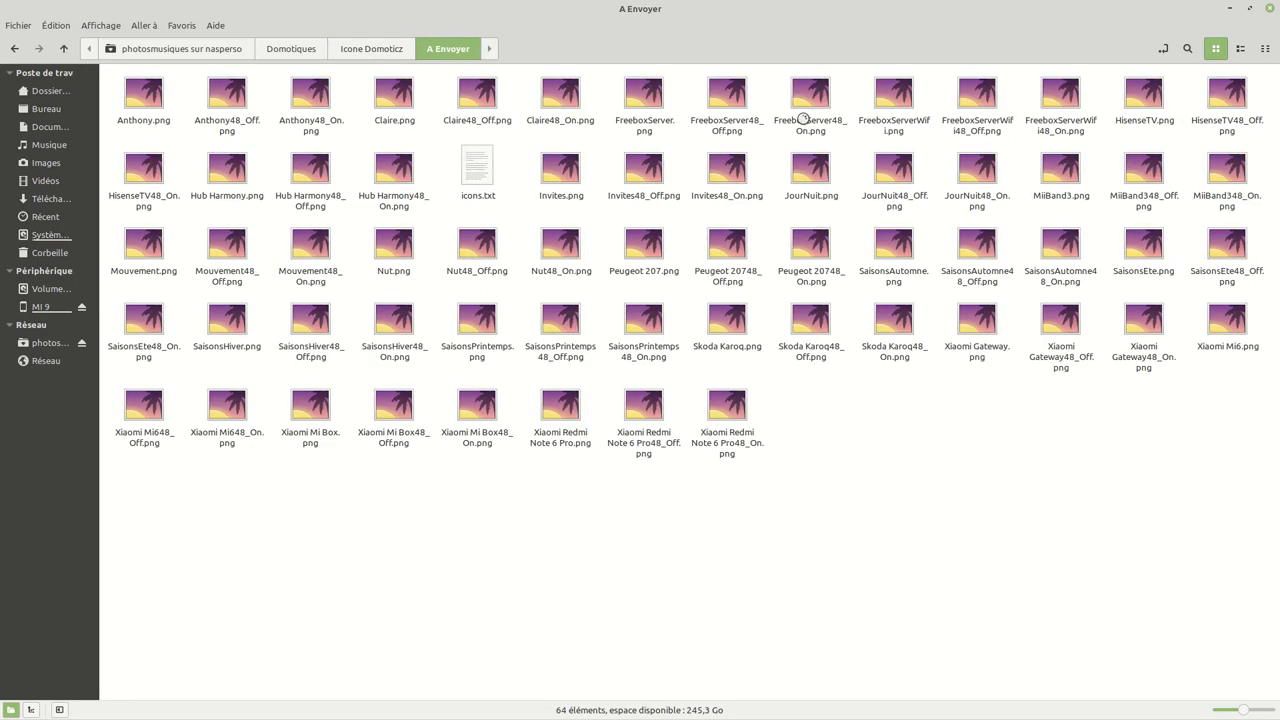
left_click(381, 49)
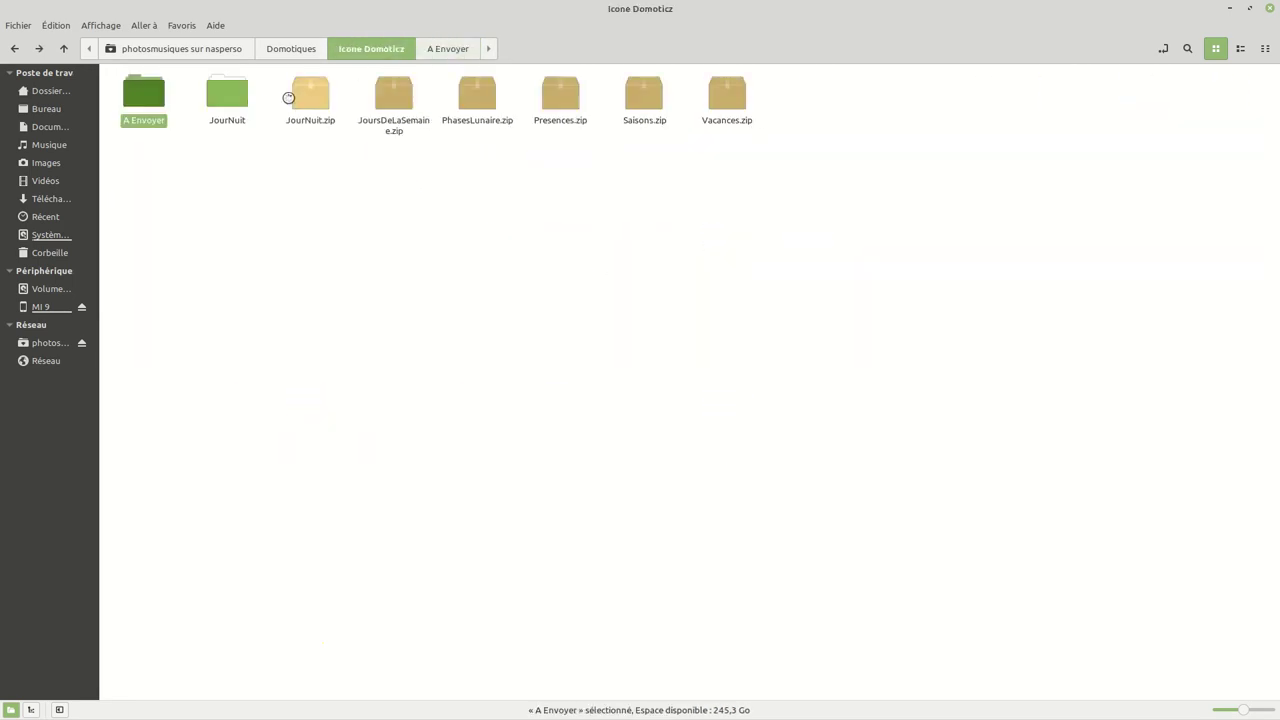
right_click(142, 97)
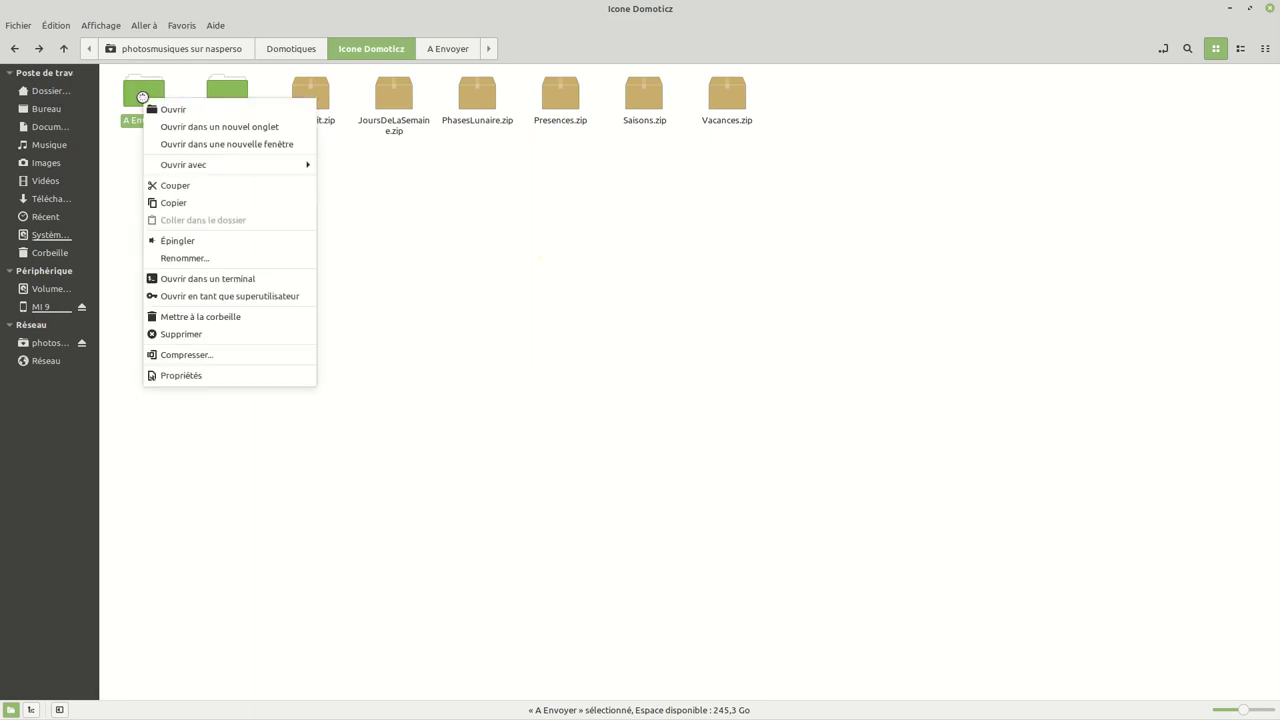
left_click(514, 234)
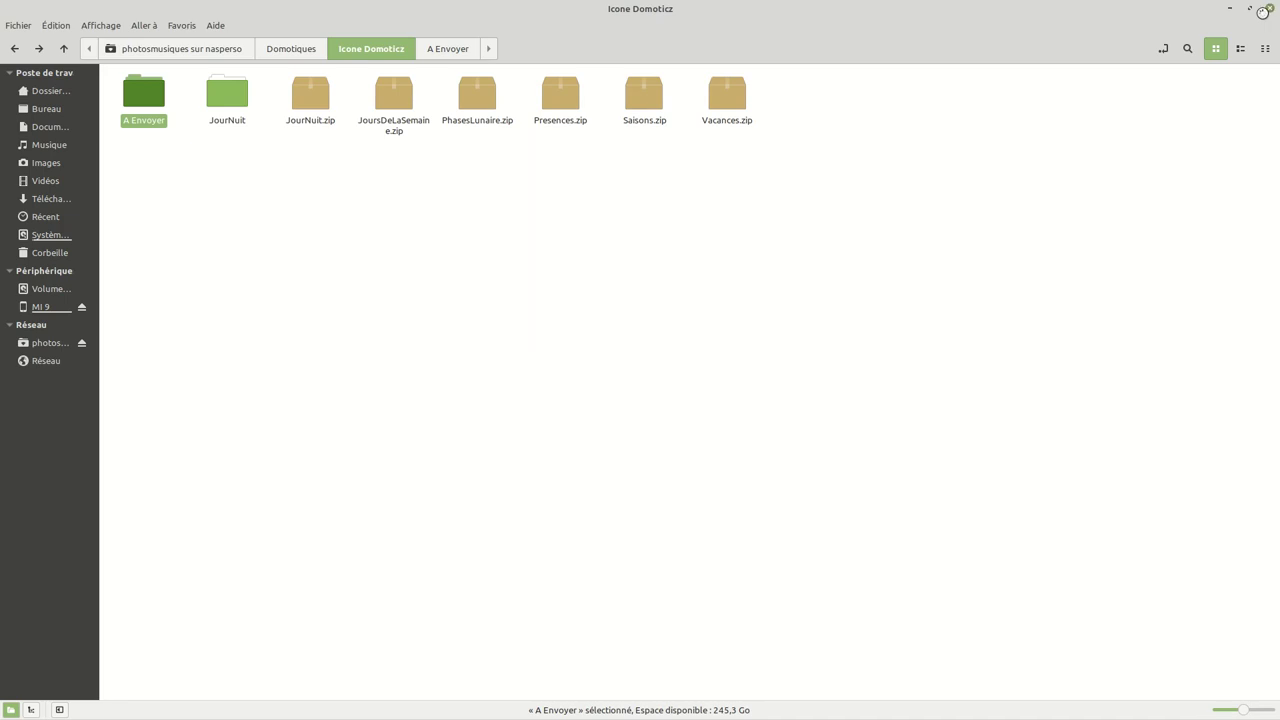
- Close the file manager and open the custom icons page (Icônes personnalisées) in Domoticz
left_click(1268, 7)
left_click(987, 82)
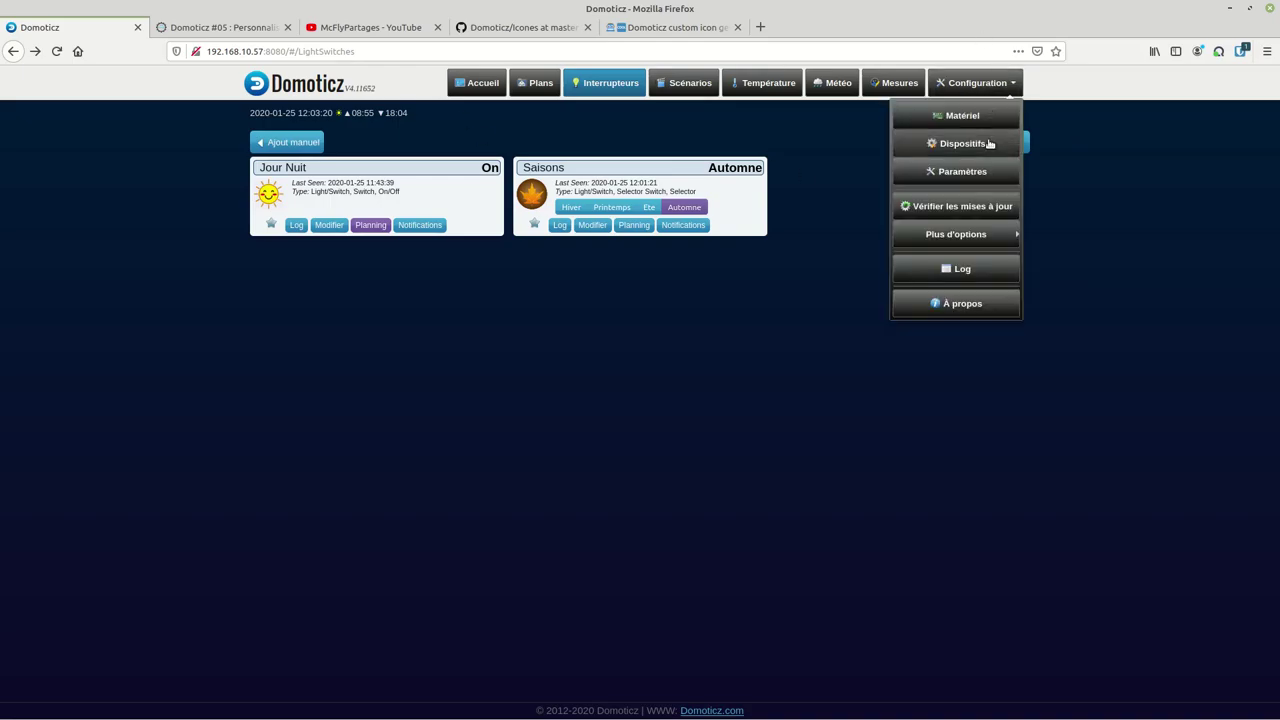
mouse_move(958, 234)
left_click(818, 318)
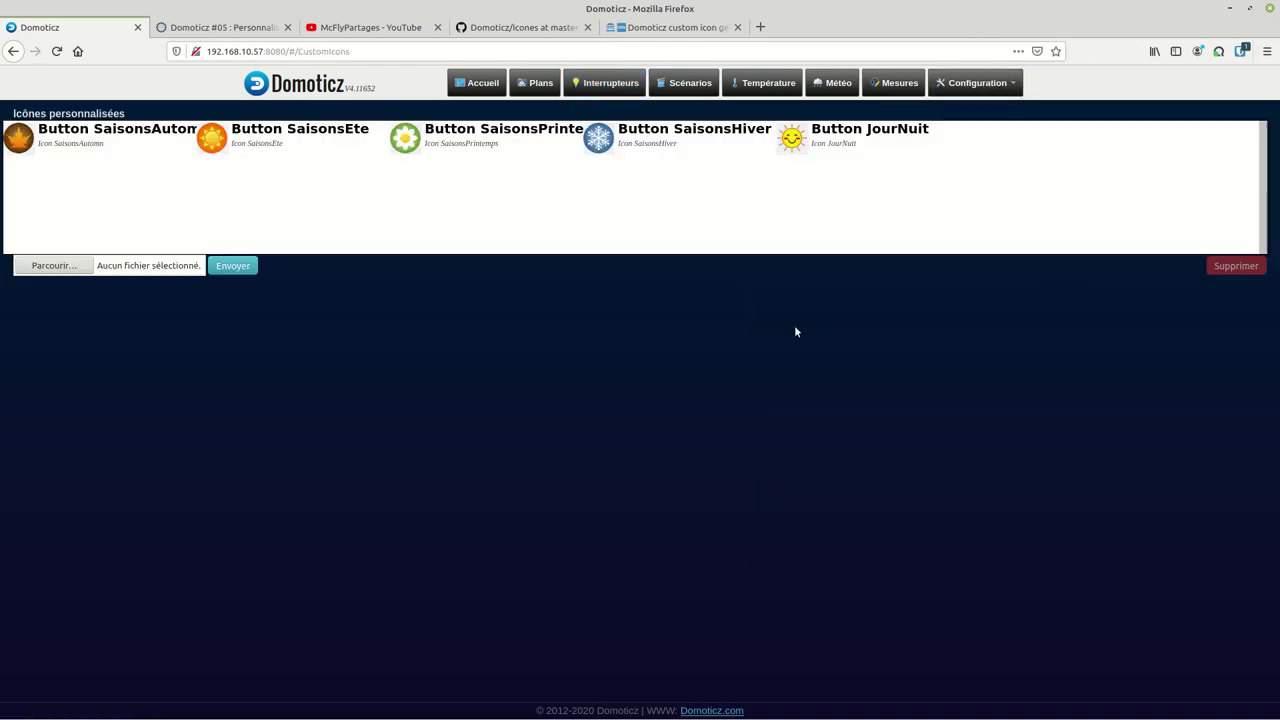